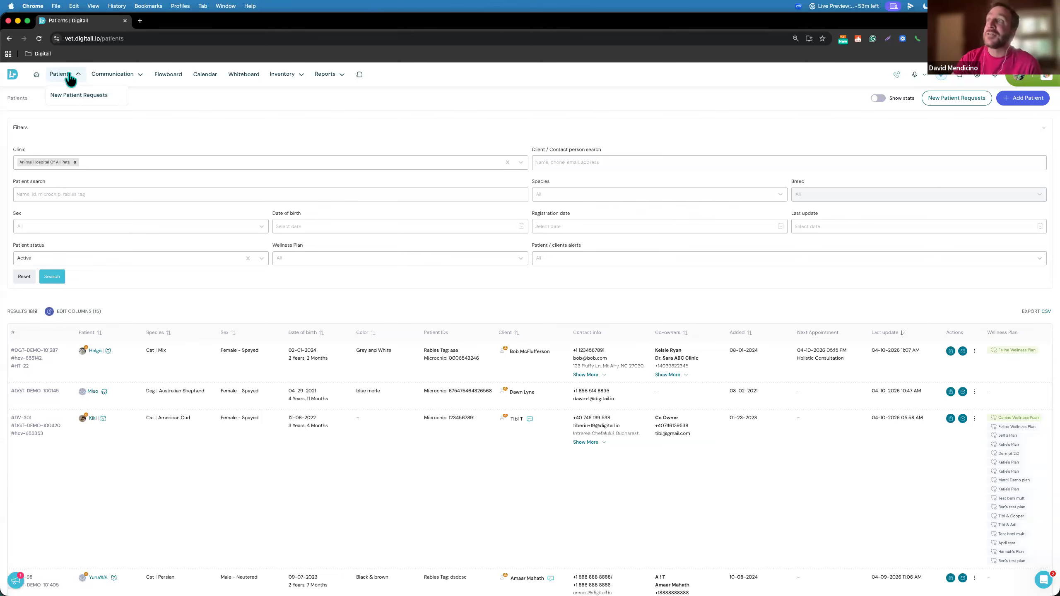
pyautogui.moveTo(114, 71)
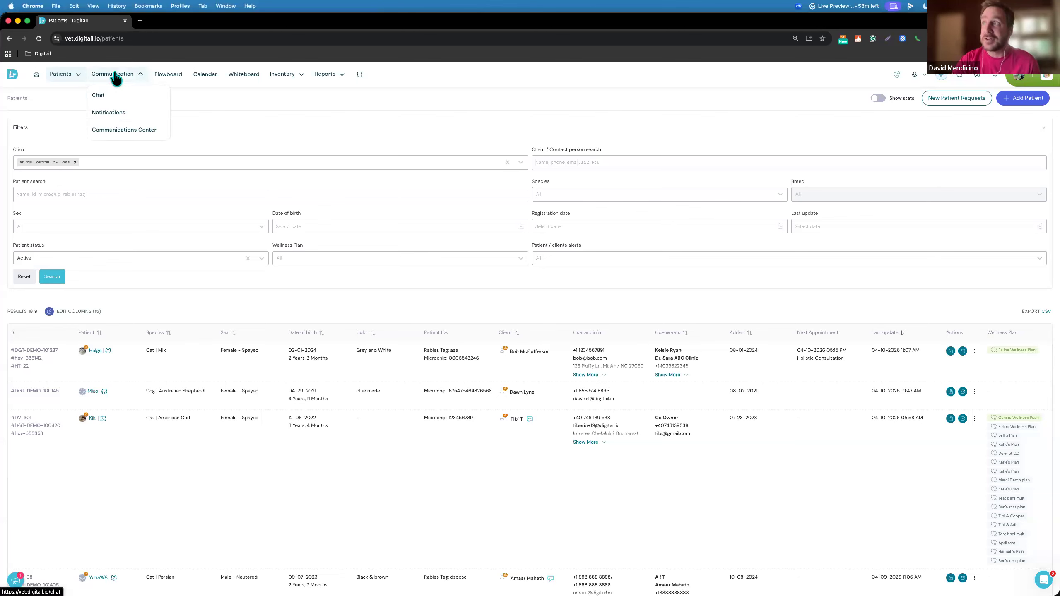
pyautogui.moveTo(285, 73)
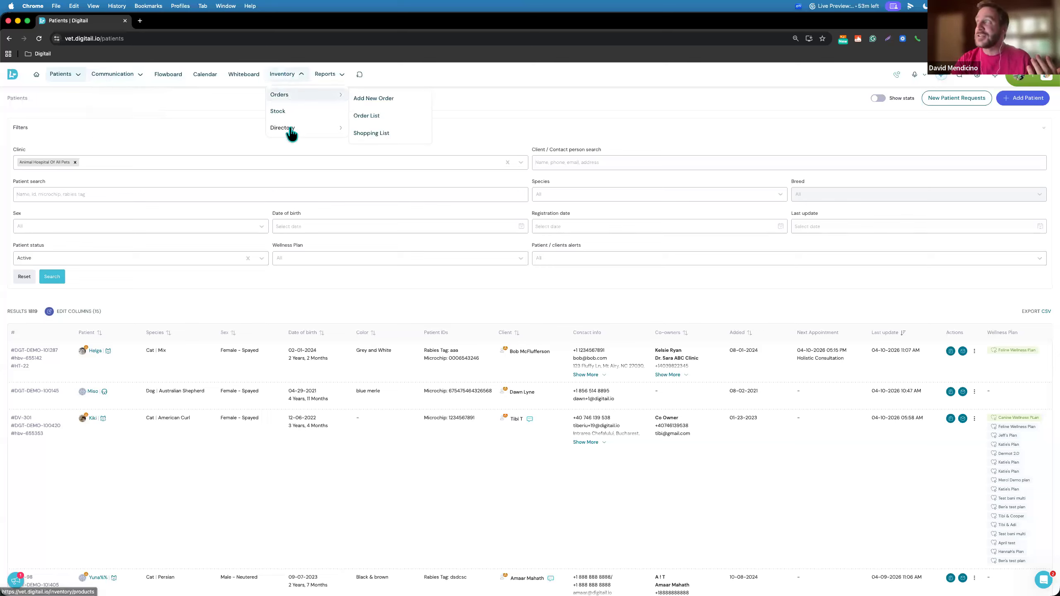
pyautogui.moveTo(331, 73)
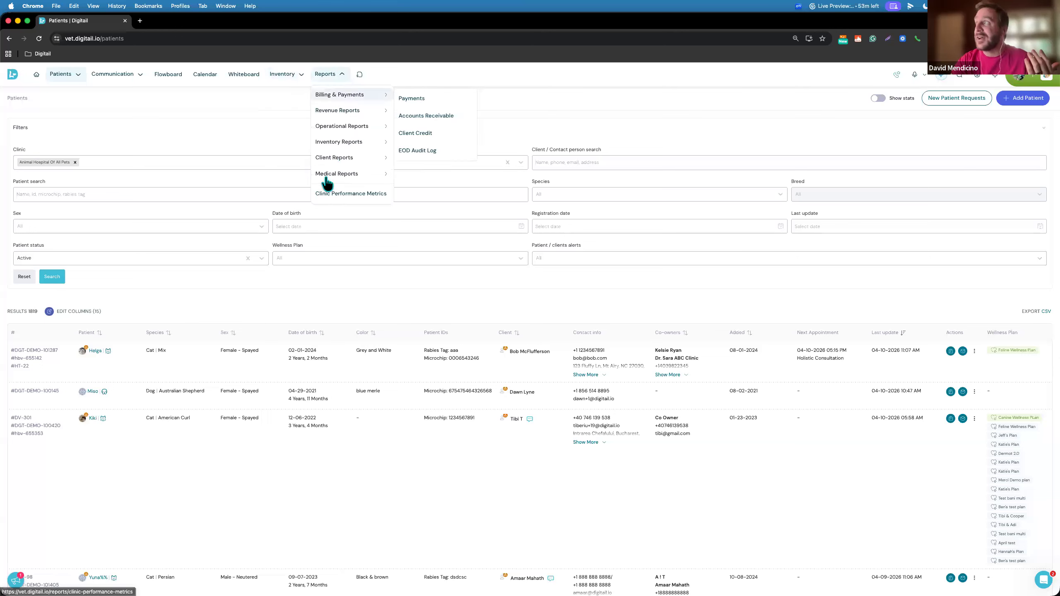
pyautogui.moveTo(334, 101)
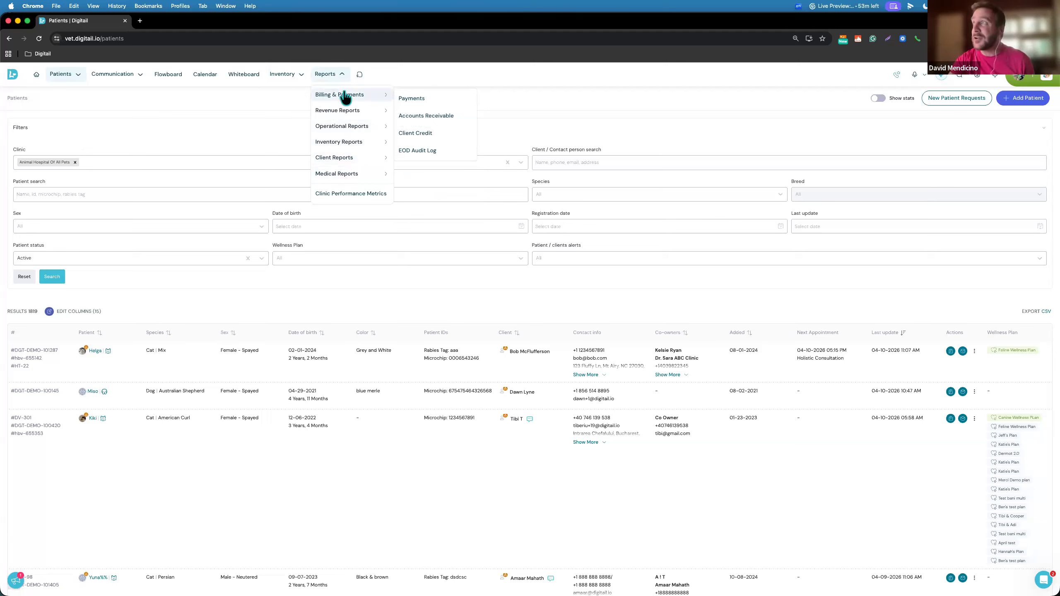
# View the Communications Center and the sent Notifications list, expanding and collapsing the notification filters
pyautogui.moveTo(61, 74)
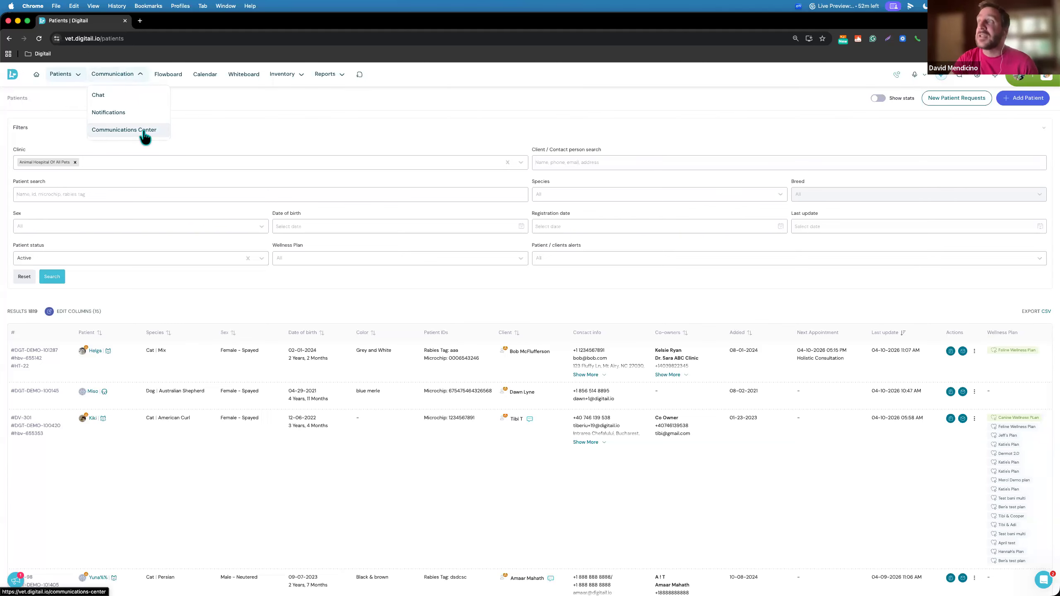
pyautogui.click(144, 130)
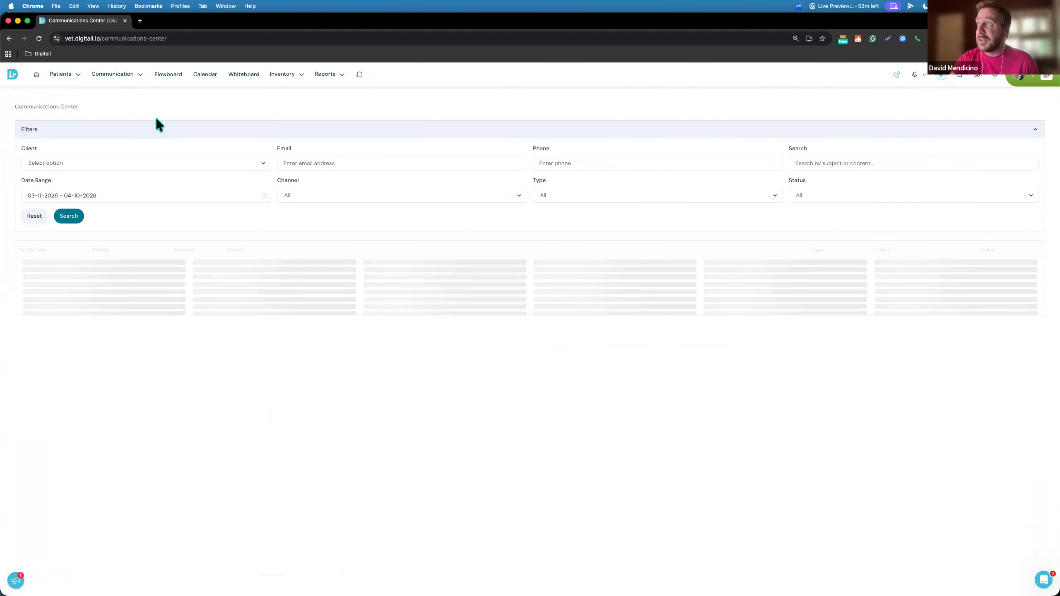
pyautogui.moveTo(119, 76)
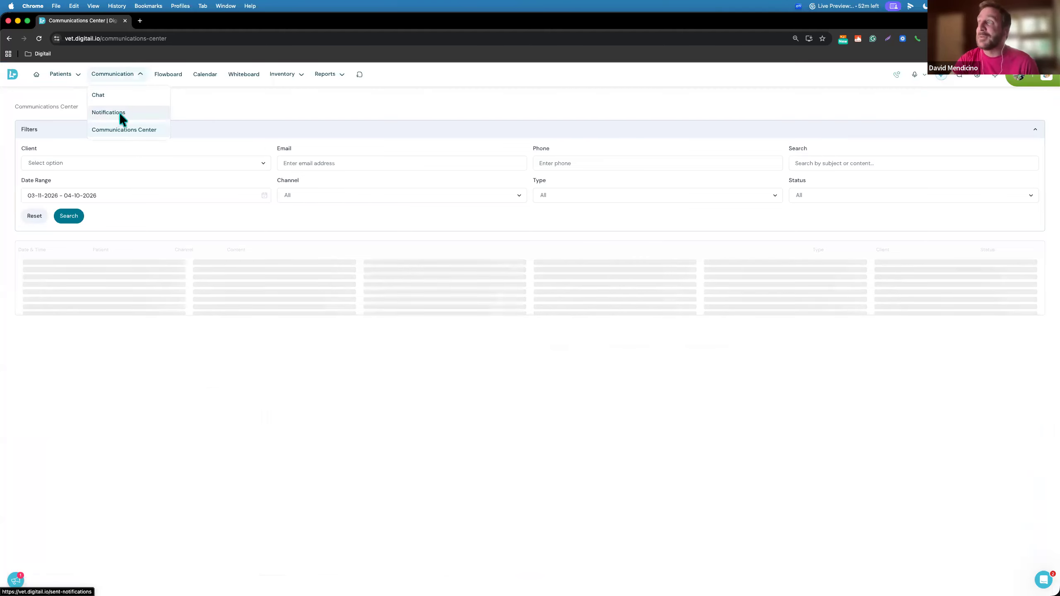
pyautogui.click(120, 113)
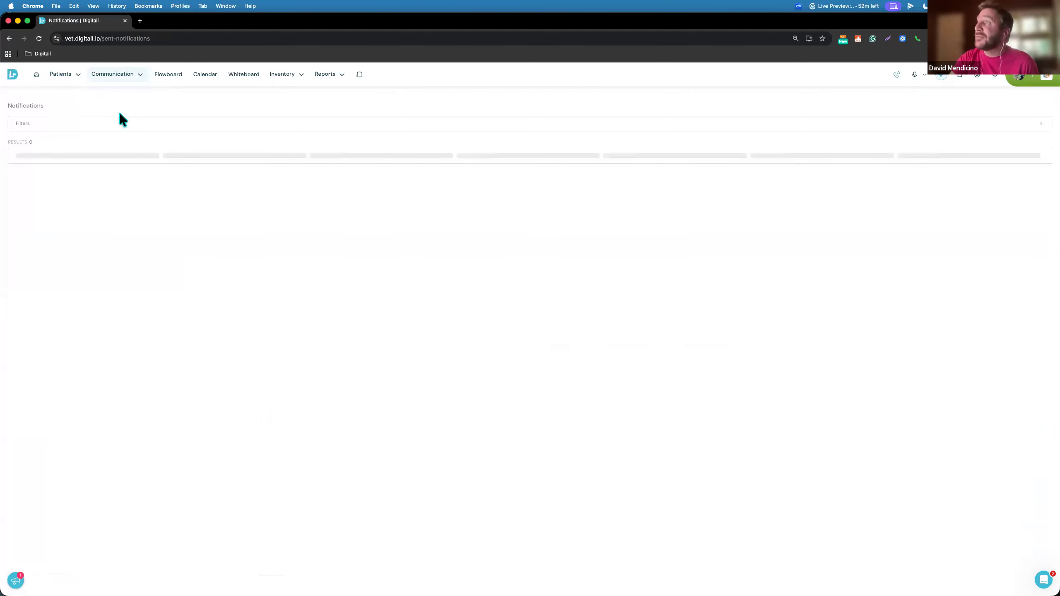
pyautogui.click(205, 124)
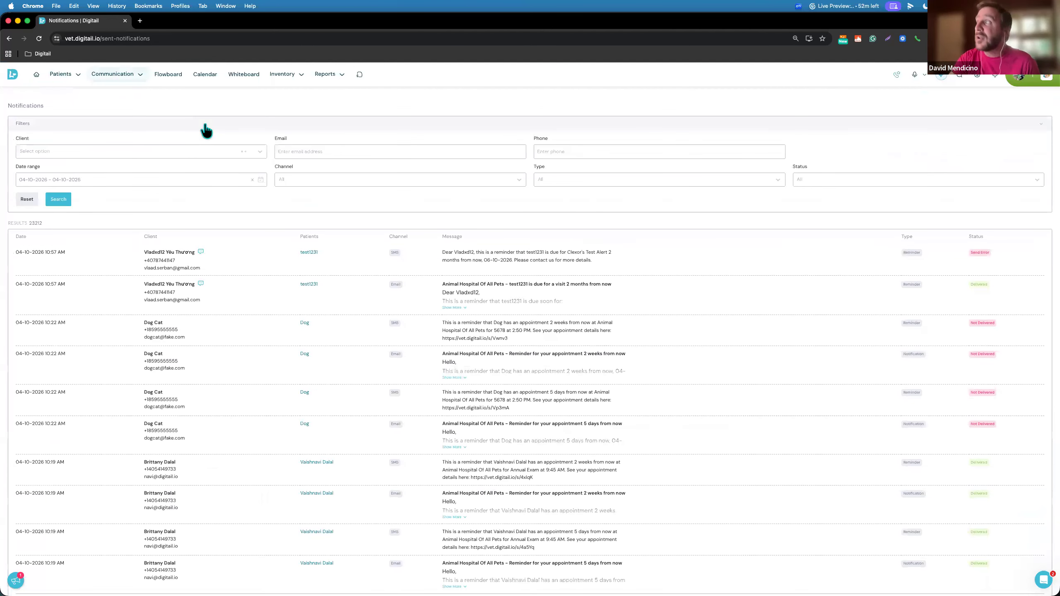
pyautogui.click(206, 123)
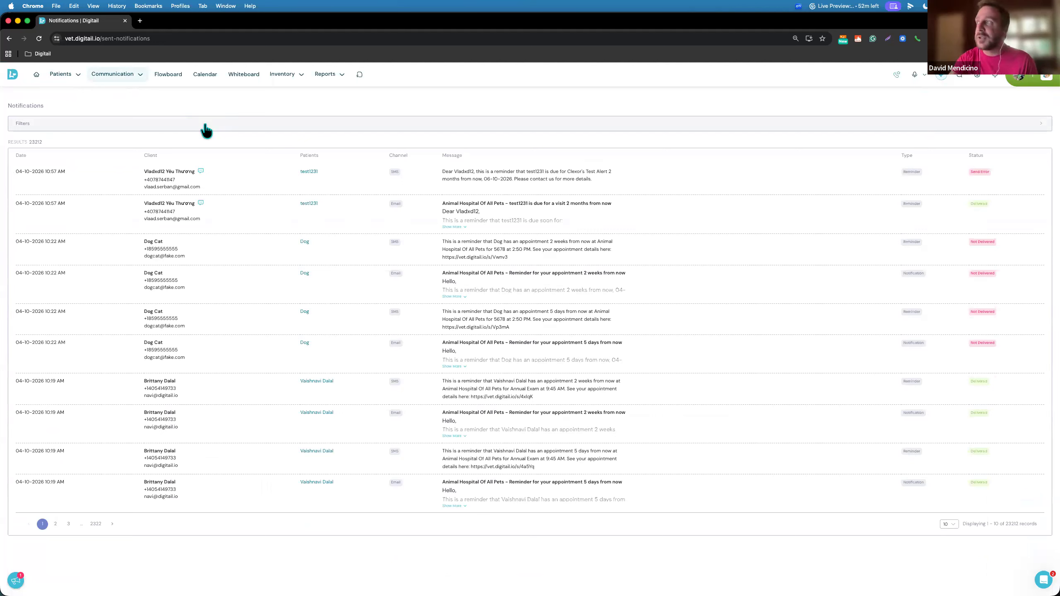
# Switch the current clinic to VetDigitail Clinic
pyautogui.click(1047, 80)
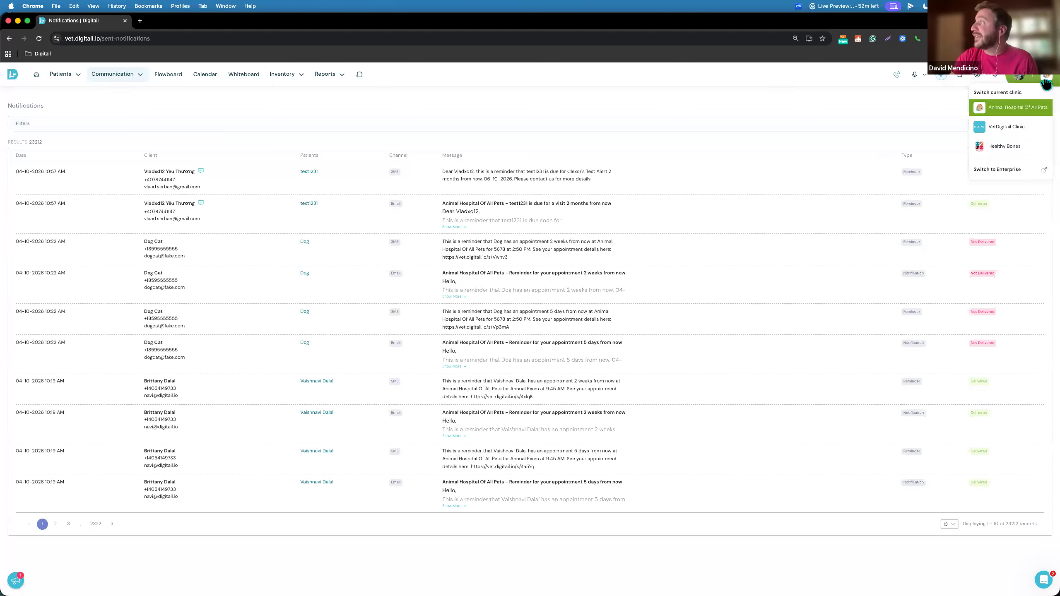
pyautogui.click(1027, 125)
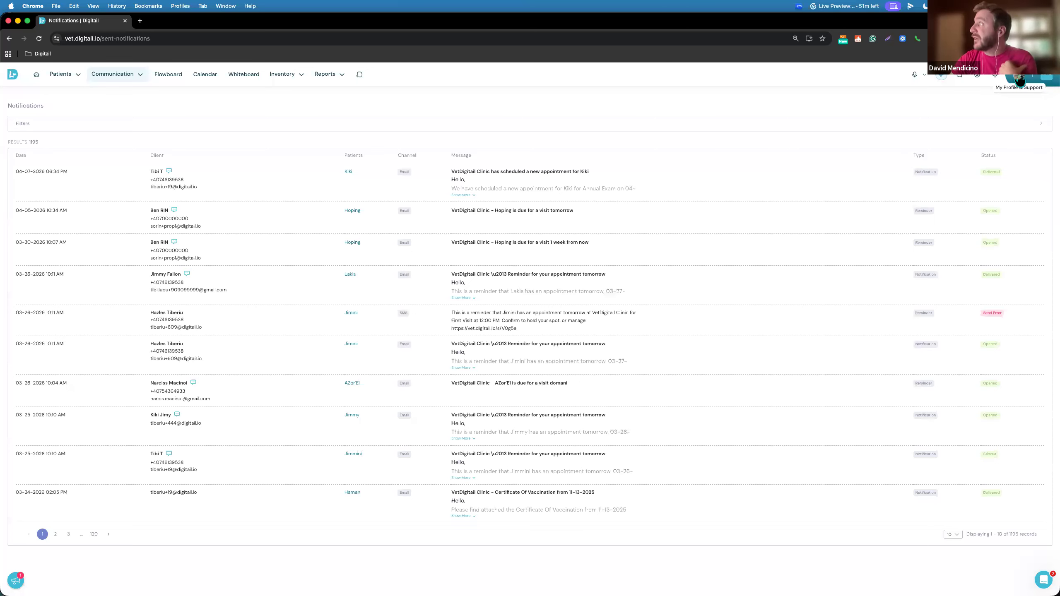
# Open the clinic's Administration settings and view the Clinic Color picker without choosing a new color
pyautogui.click(1020, 81)
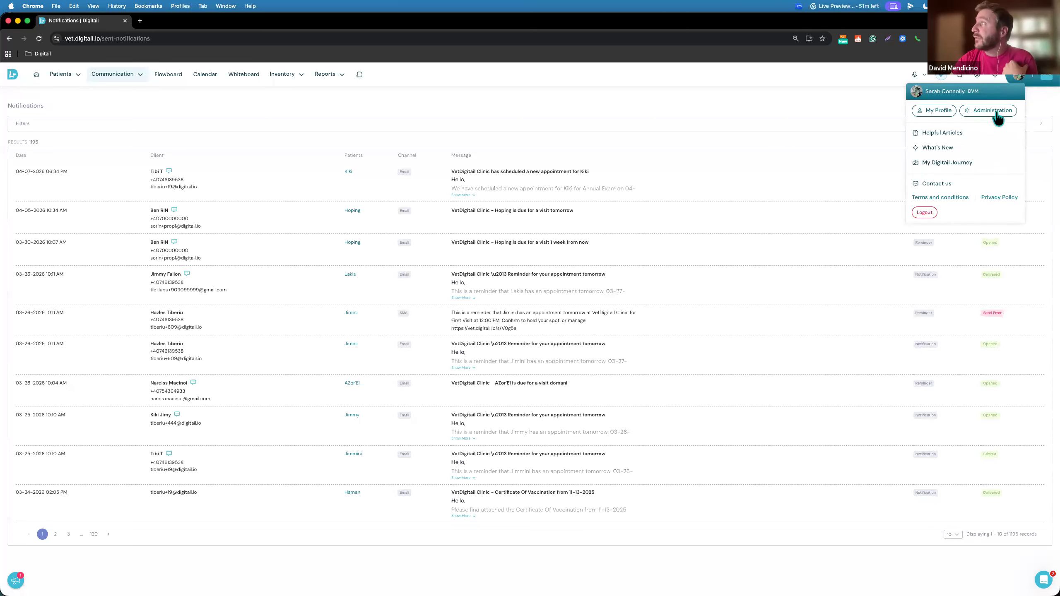
pyautogui.click(995, 112)
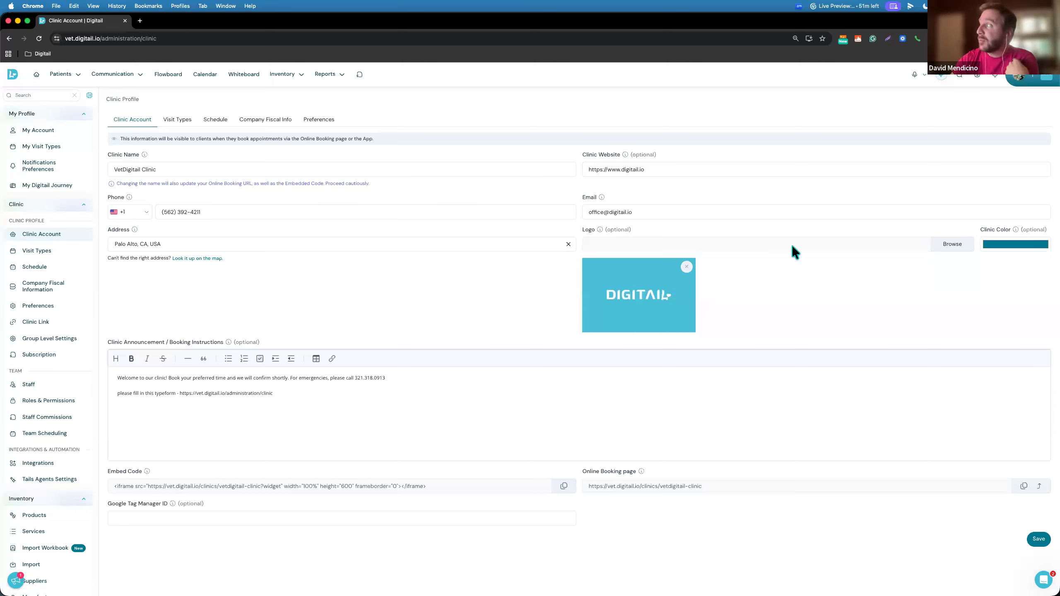
pyautogui.click(1008, 246)
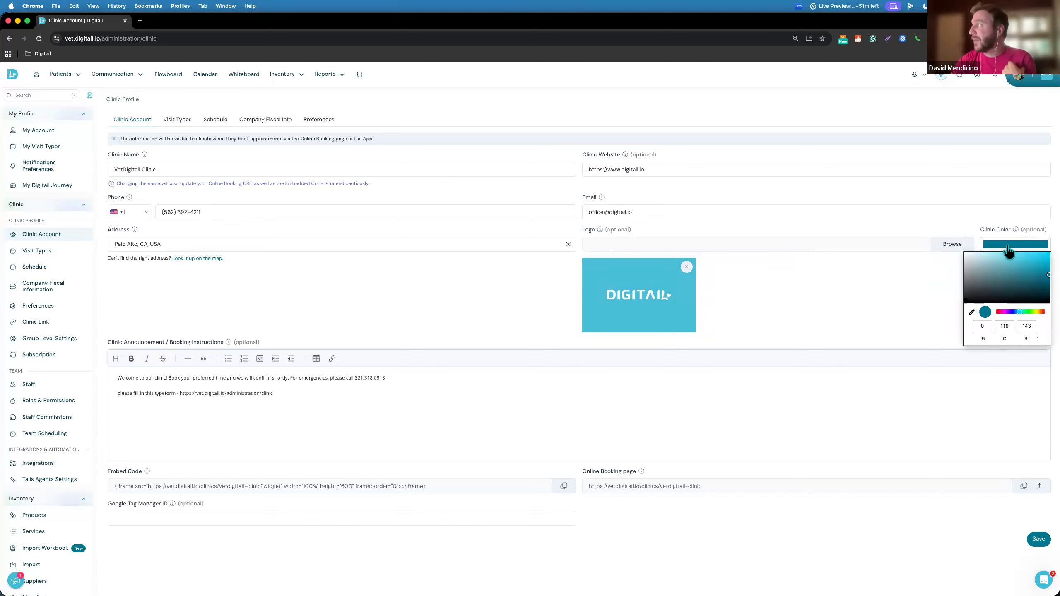
pyautogui.click(921, 274)
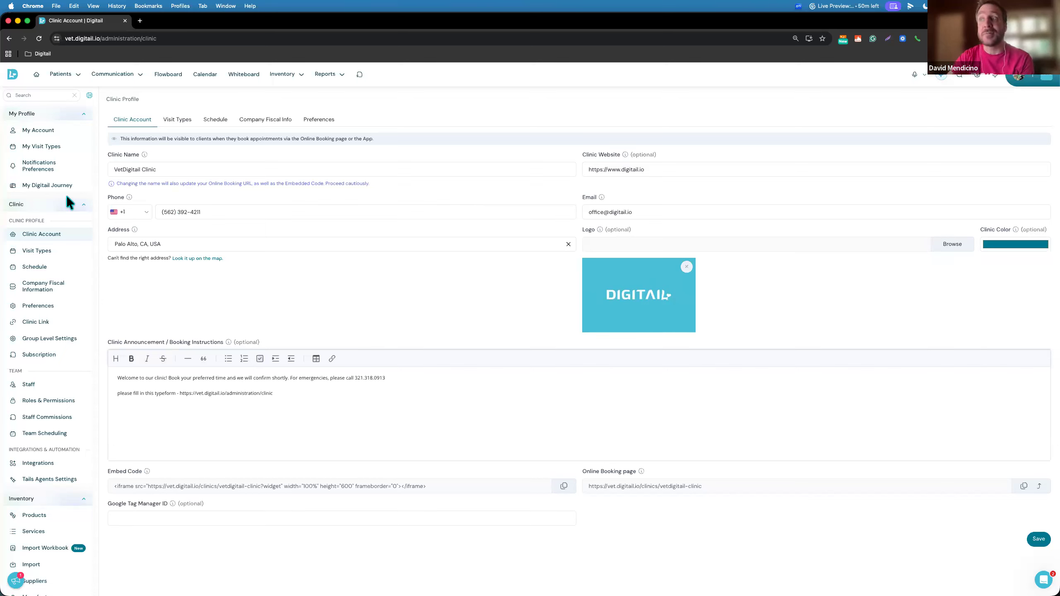
# Collapse and re-expand the Clinic settings section, search the administration settings for "visi", and clear the search
pyautogui.click(56, 203)
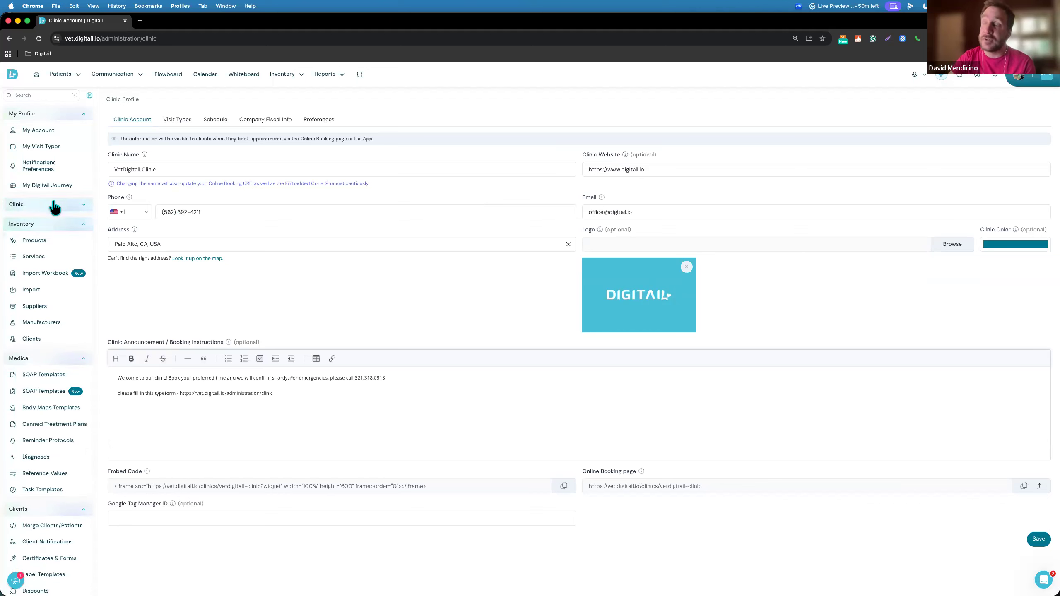
pyautogui.click(54, 203)
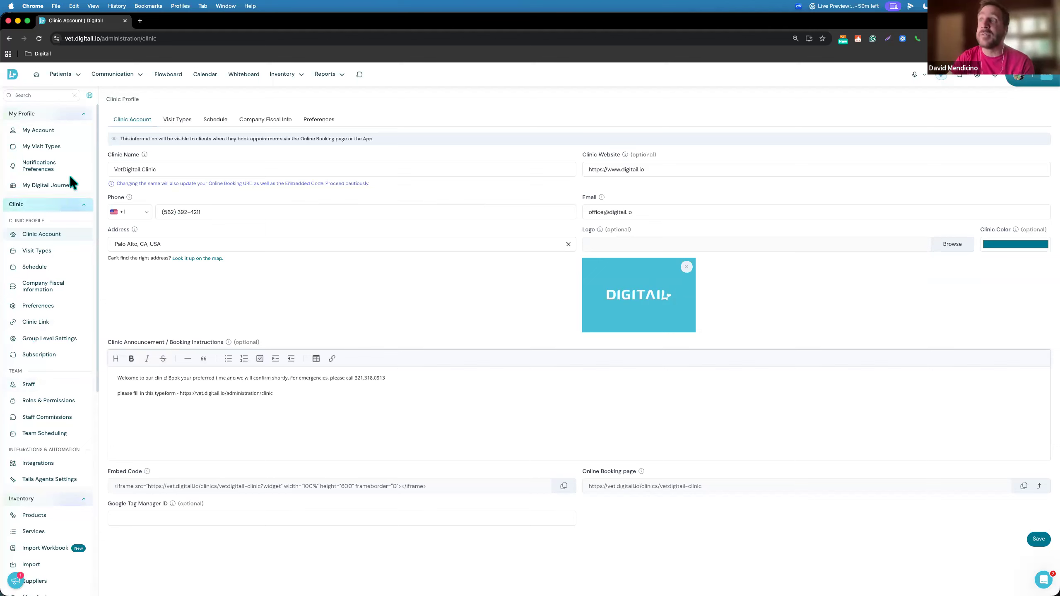
pyautogui.click(44, 95)
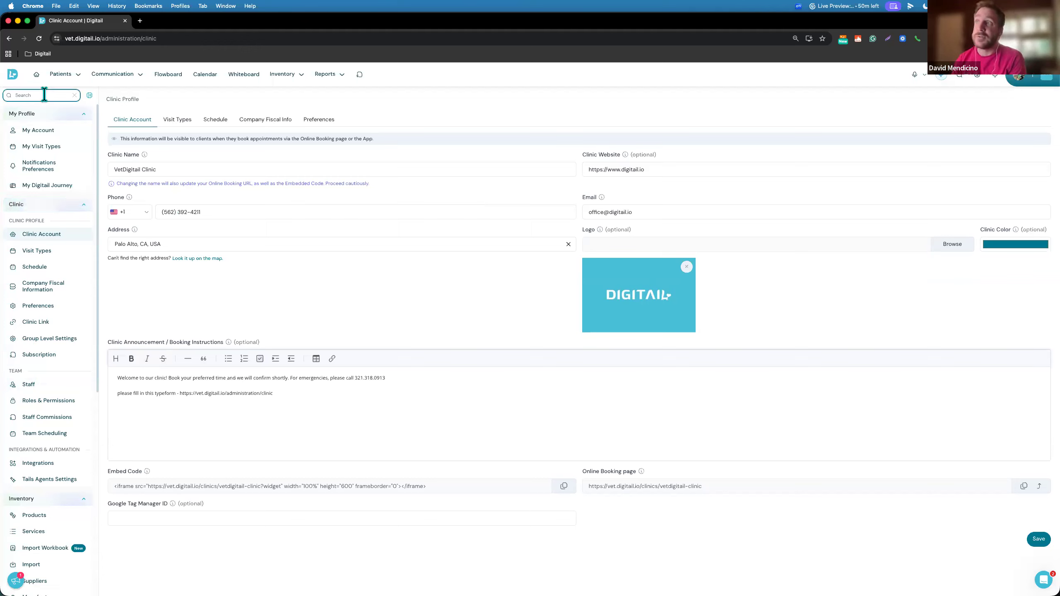
pyautogui.write('visi')
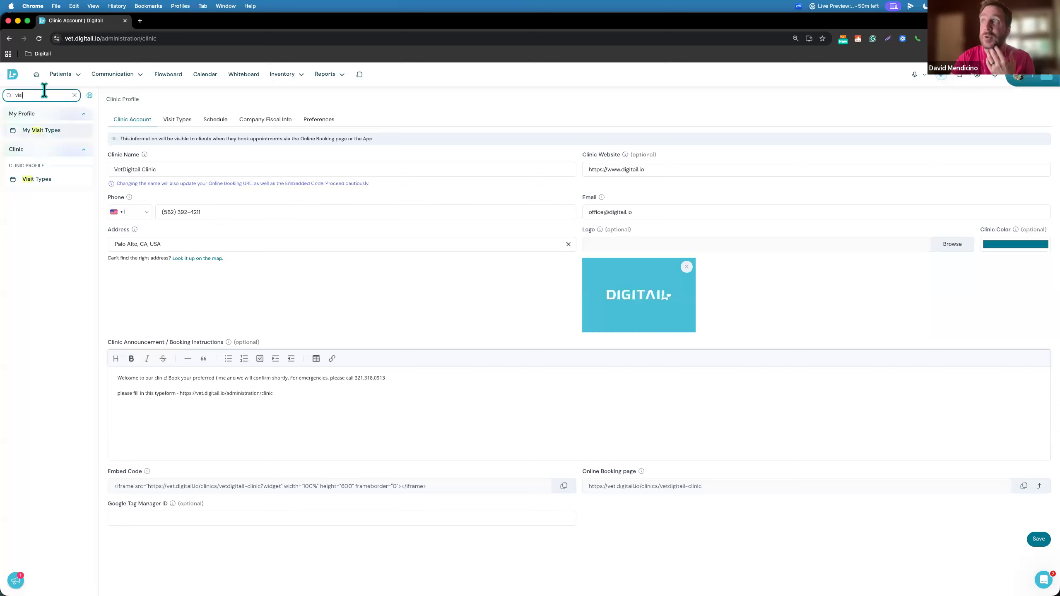
pyautogui.moveTo(64, 127); pyautogui.dragTo(76, 102)
pyautogui.click(74, 96)
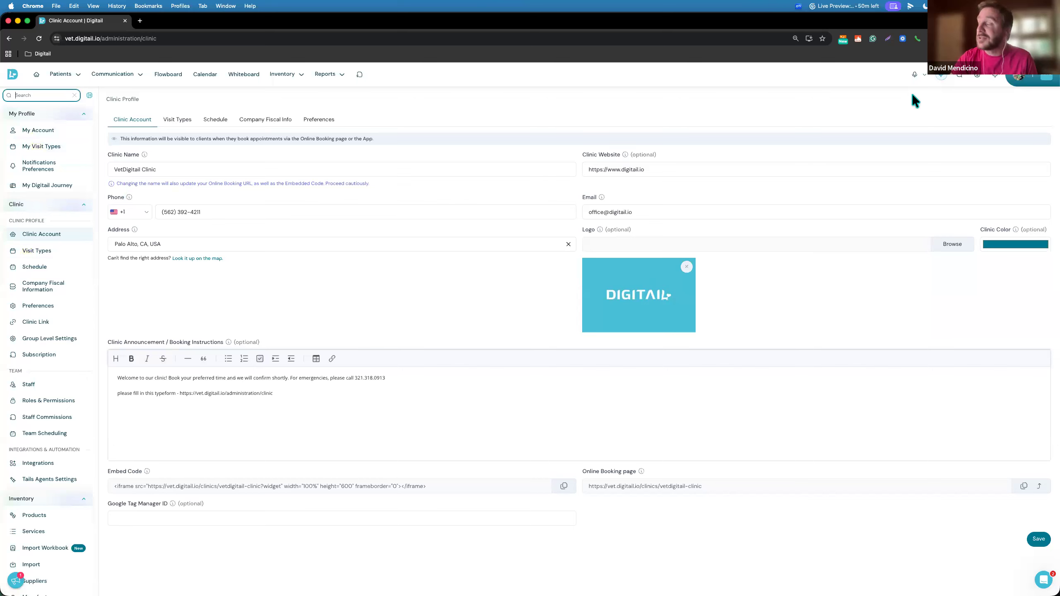
# Ask the Tails assistant to "Show me all services with a price of $0" and close the chat
pyautogui.click(942, 79)
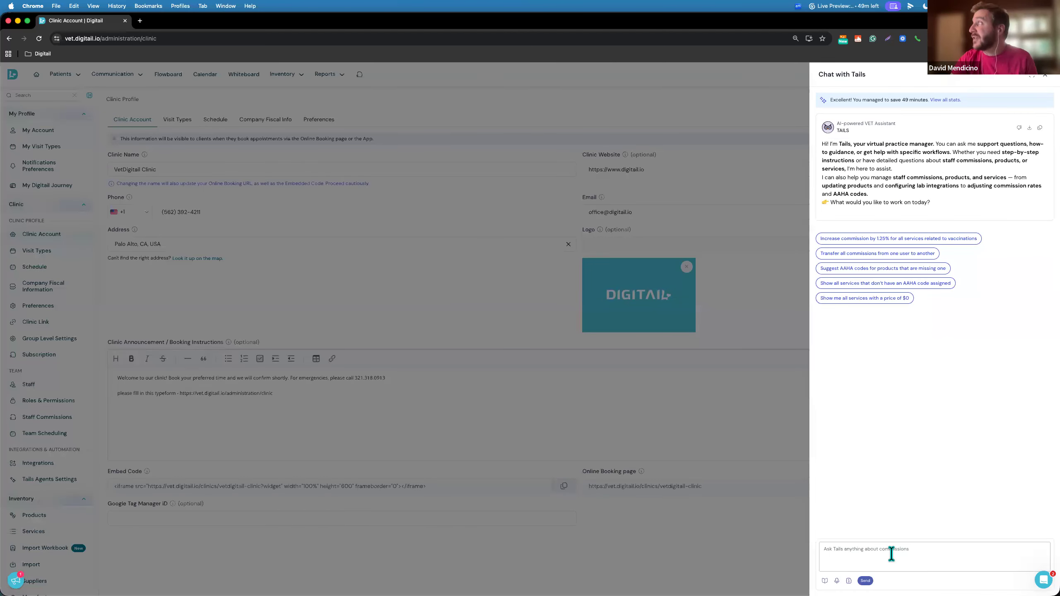
pyautogui.click(891, 554)
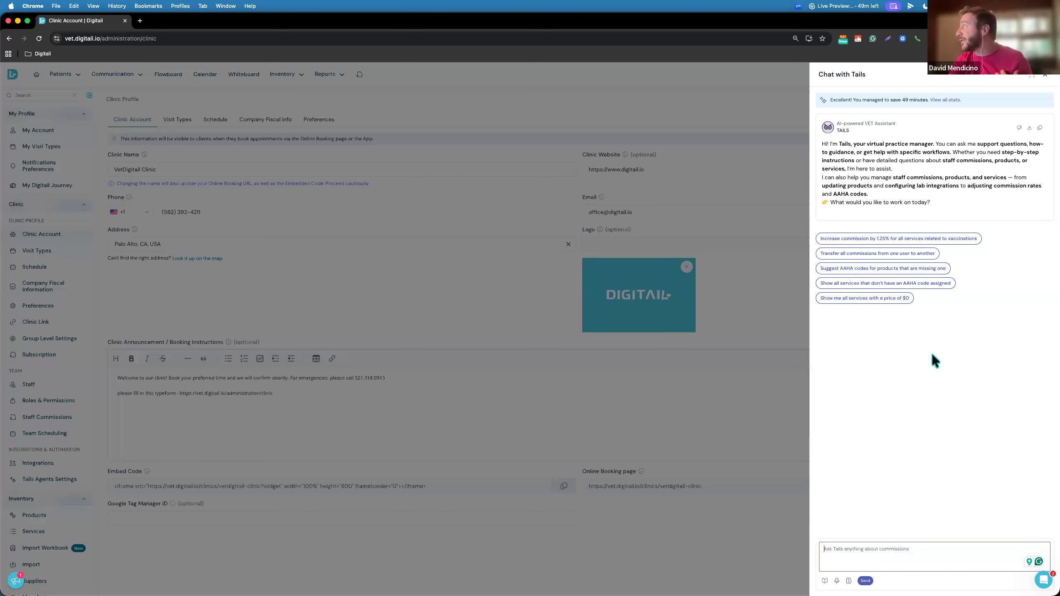
pyautogui.click(878, 298)
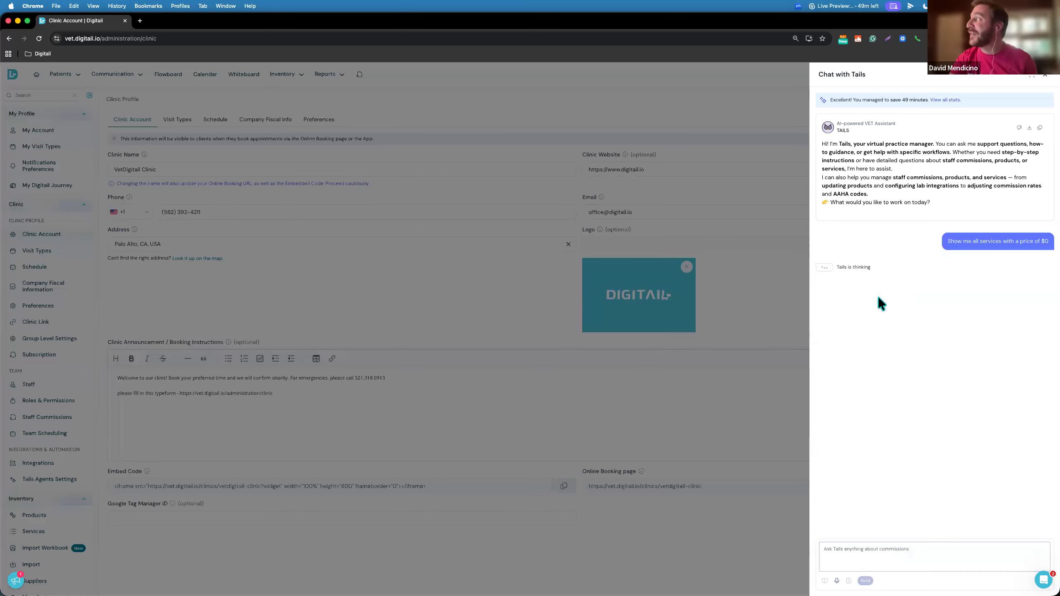
pyautogui.click(612, 99)
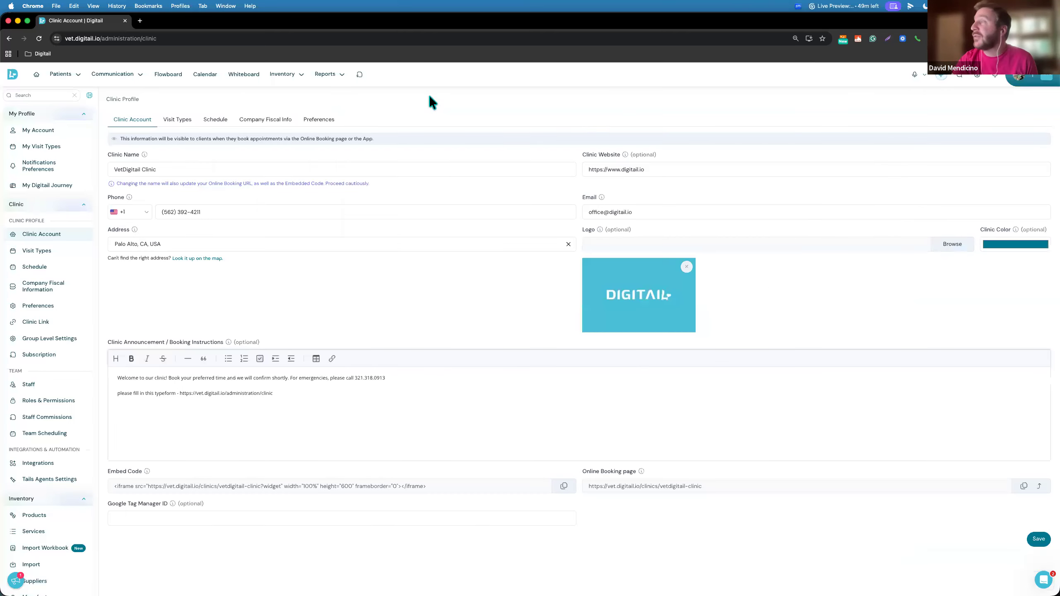
# Open the Calendar and reopen the Tails chat from there to read its reply, closing it when done
pyautogui.click(208, 73)
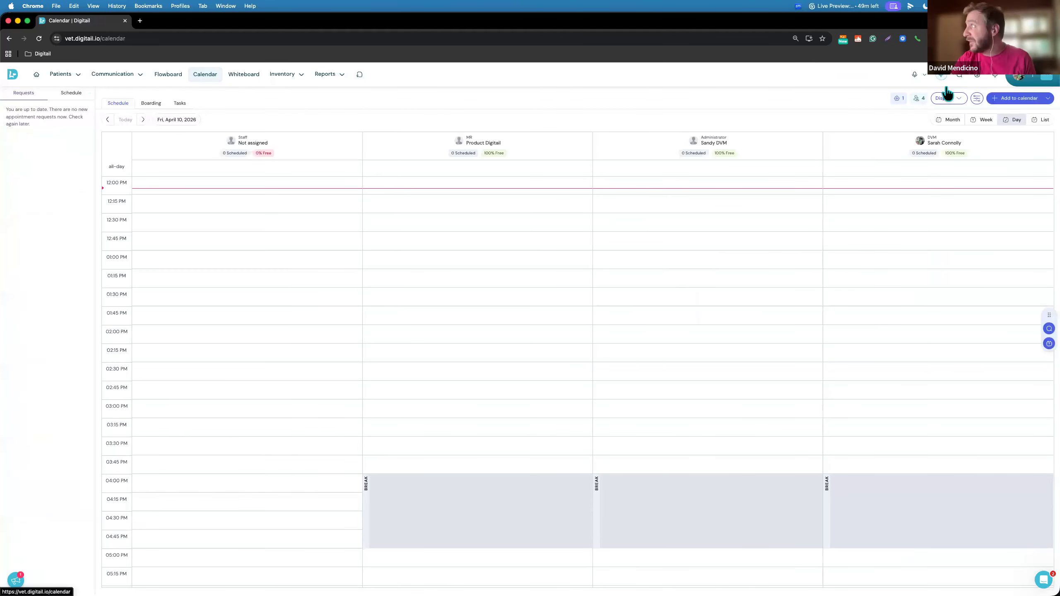
pyautogui.click(942, 76)
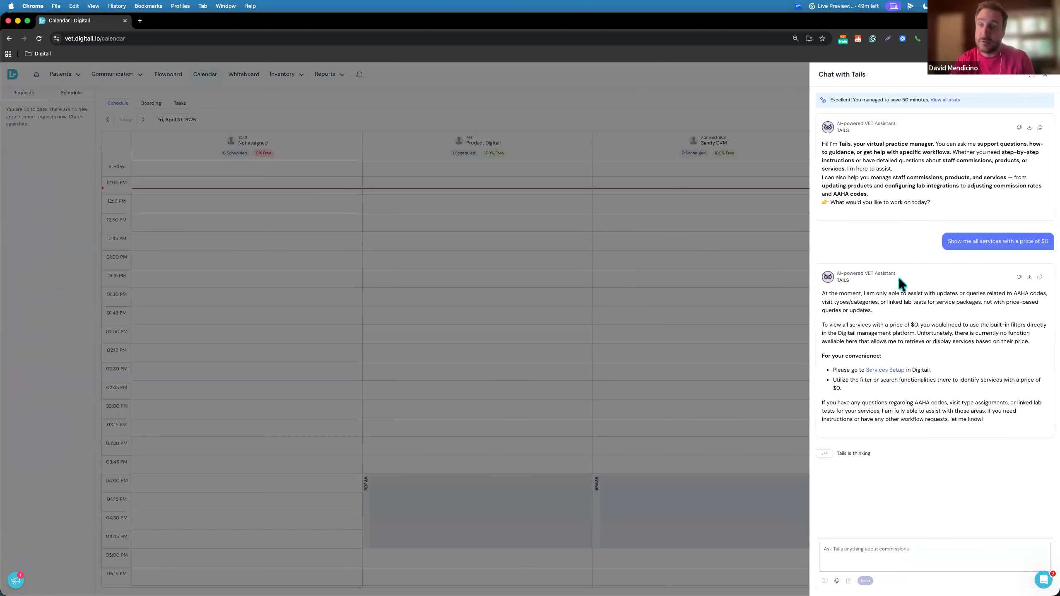
pyautogui.click(1045, 82)
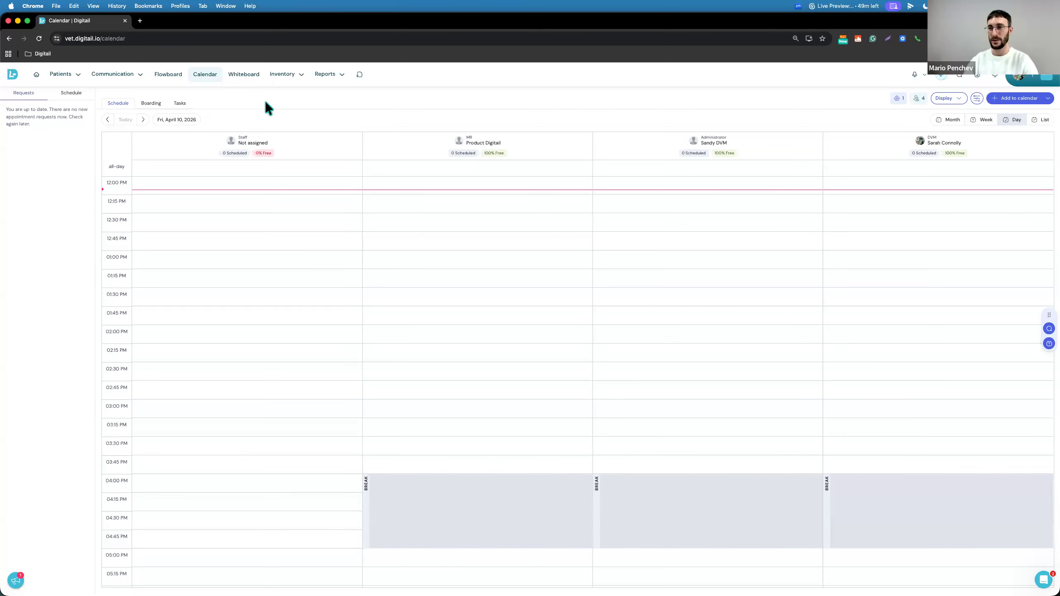
# View the Patients list with its submenu, and open the Chat page from the Communication section
pyautogui.click(57, 76)
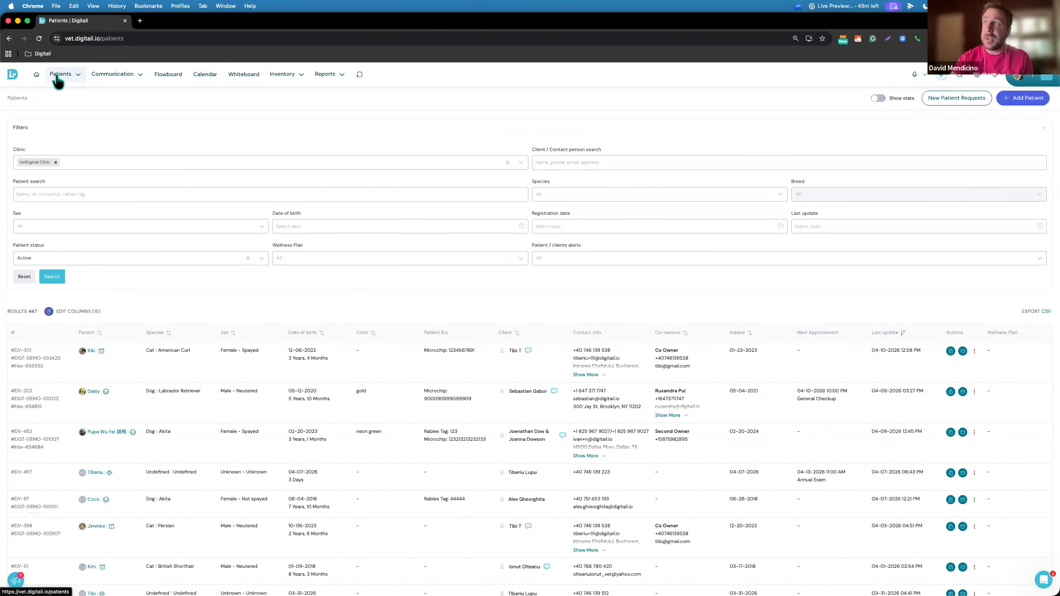
pyautogui.moveTo(66, 78)
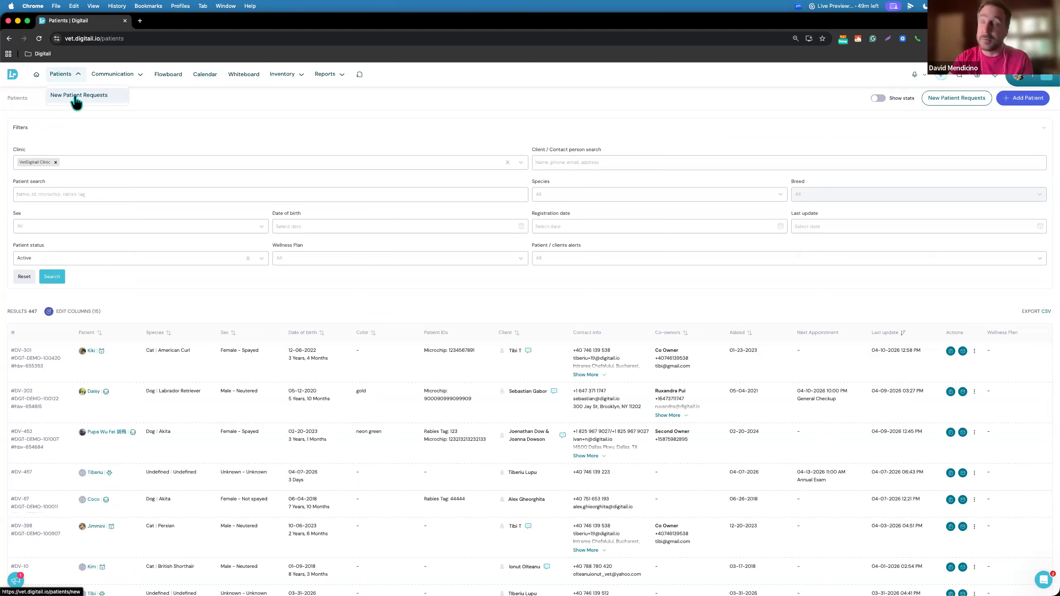
pyautogui.moveTo(126, 71)
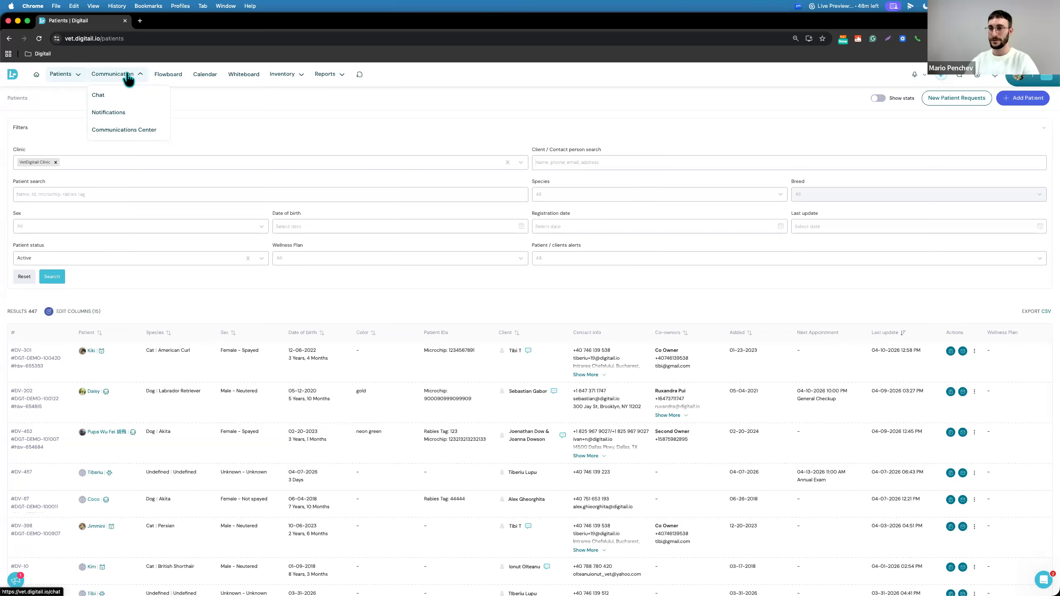
pyautogui.click(128, 72)
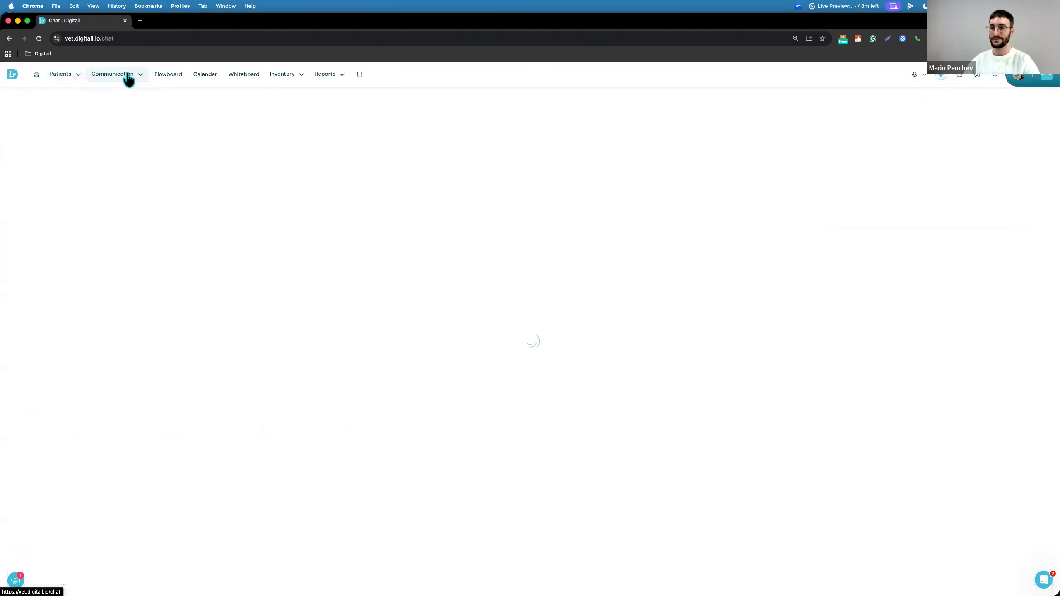
# Return to the Patients list and open the clinic's Administration settings
pyautogui.click(58, 71)
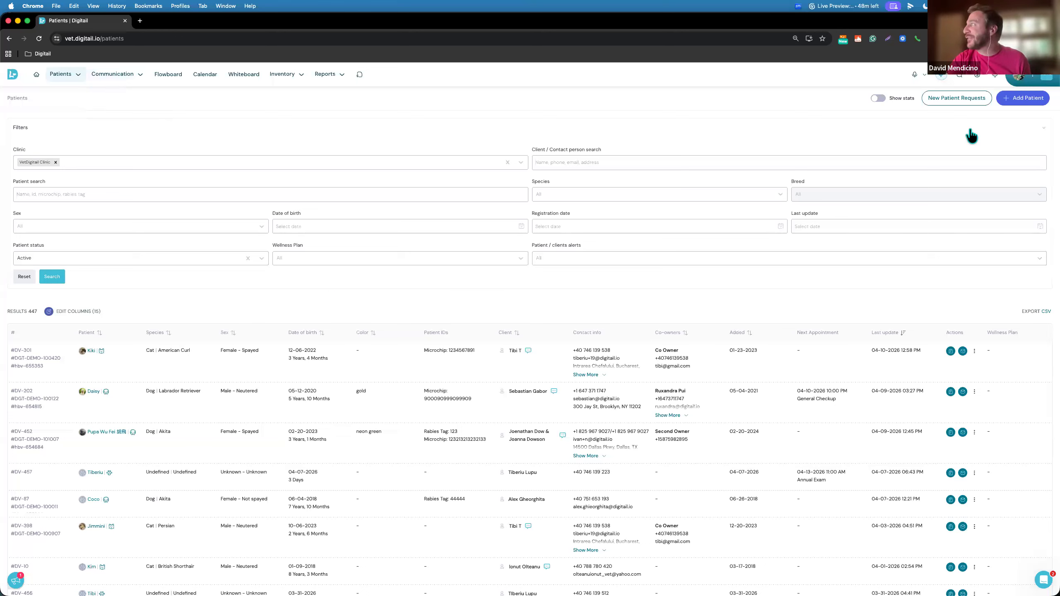
pyautogui.click(1021, 84)
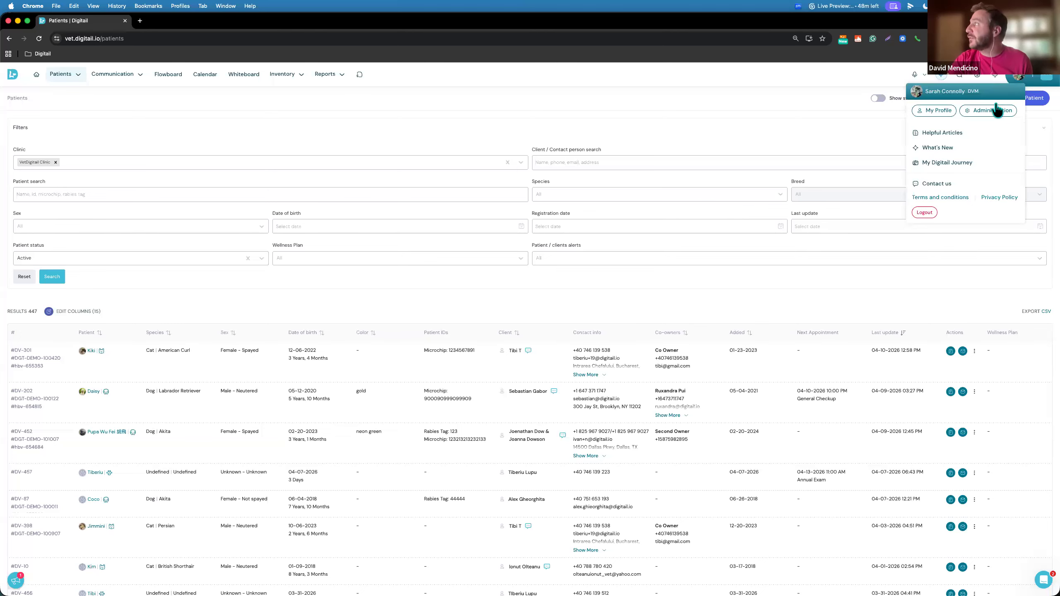
pyautogui.click(994, 109)
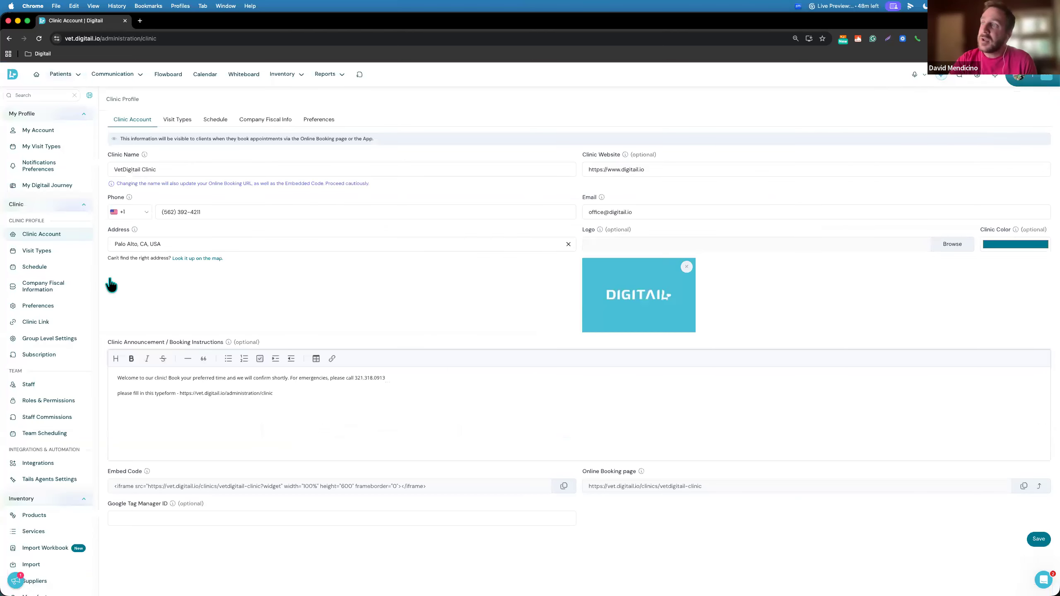
# View the Clinic Link page with its client QR code and return to the dashboard
pyautogui.click(56, 325)
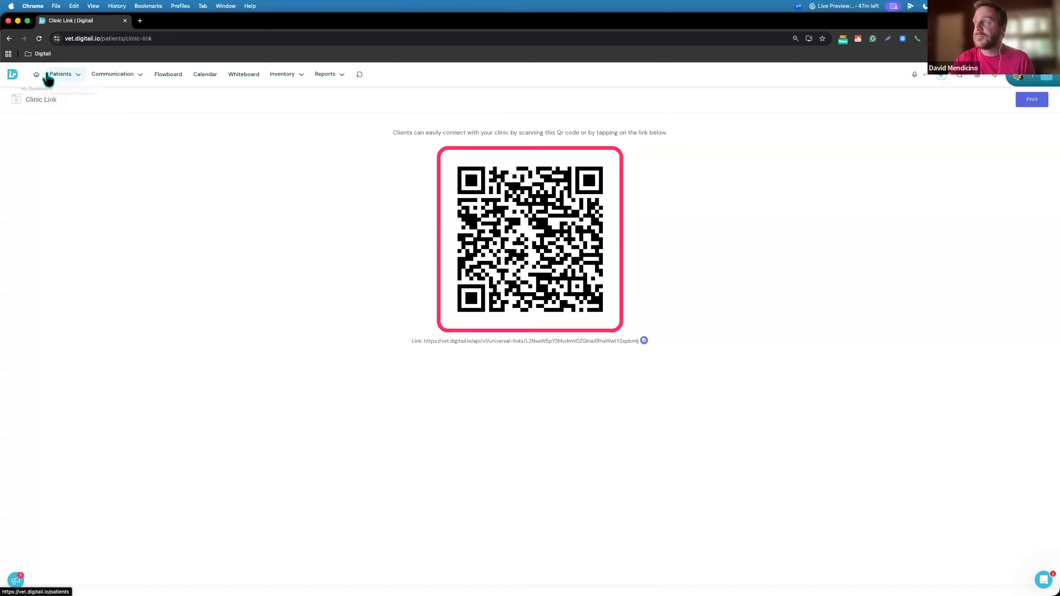
pyautogui.click(37, 74)
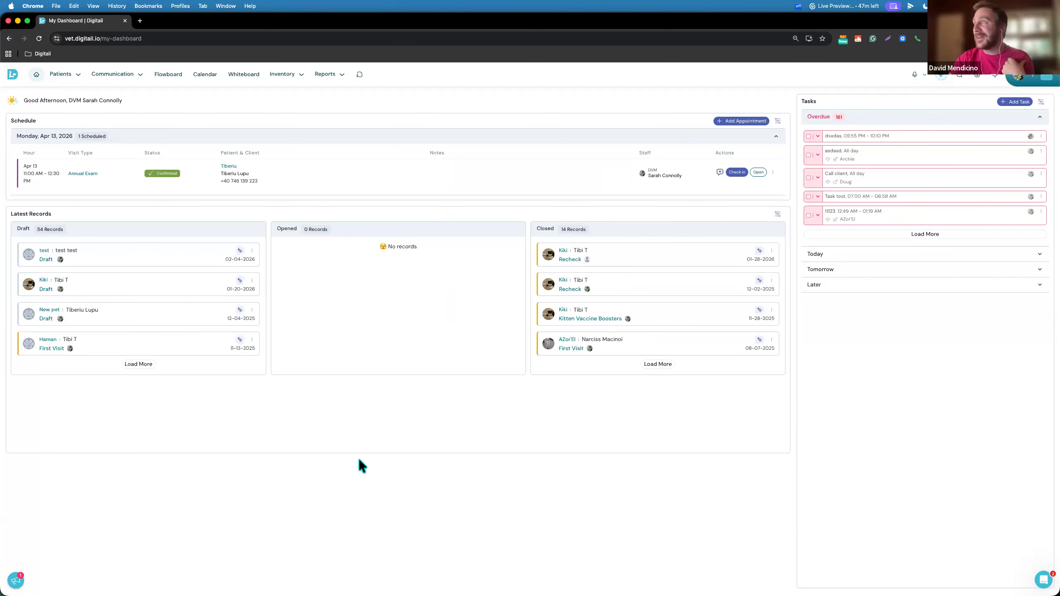
# Switch to the other browser window's Digitail dashboard and open that clinic's Administration settings
pyautogui.hotkey('ctrl', 'Up')
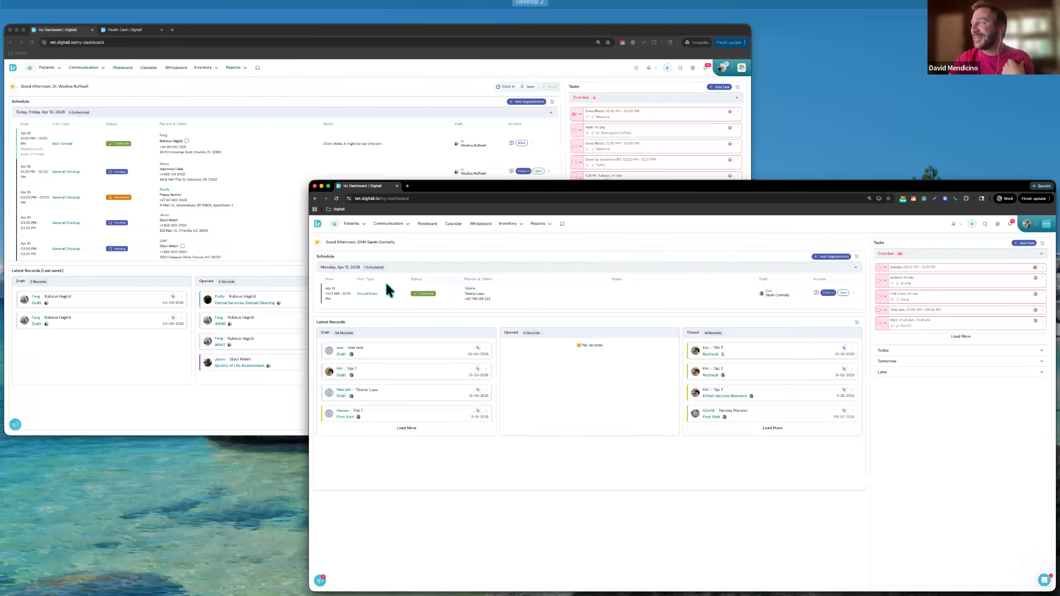
pyautogui.click(469, 238)
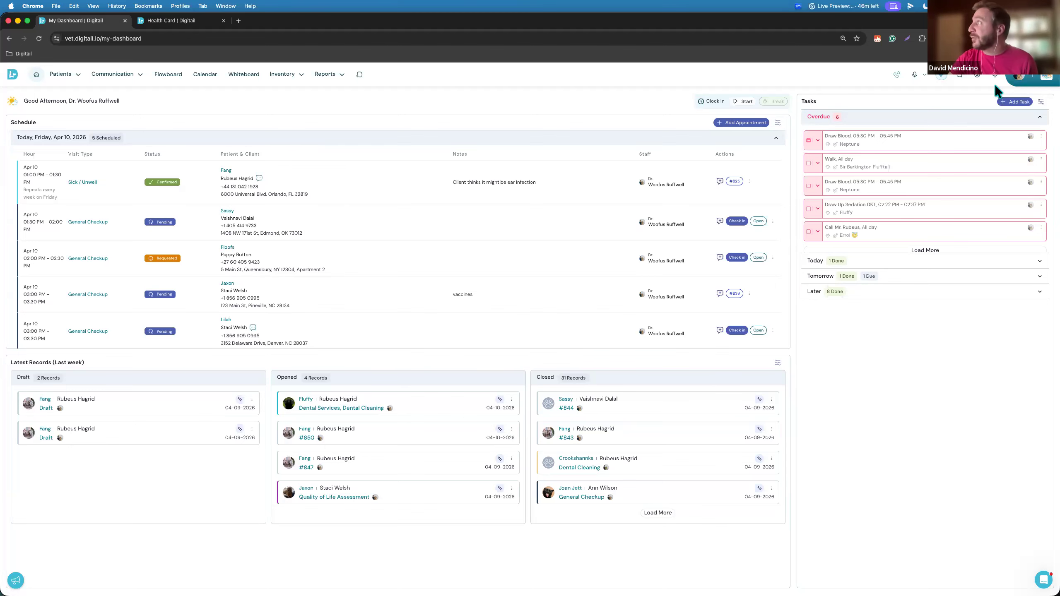
pyautogui.click(1020, 76)
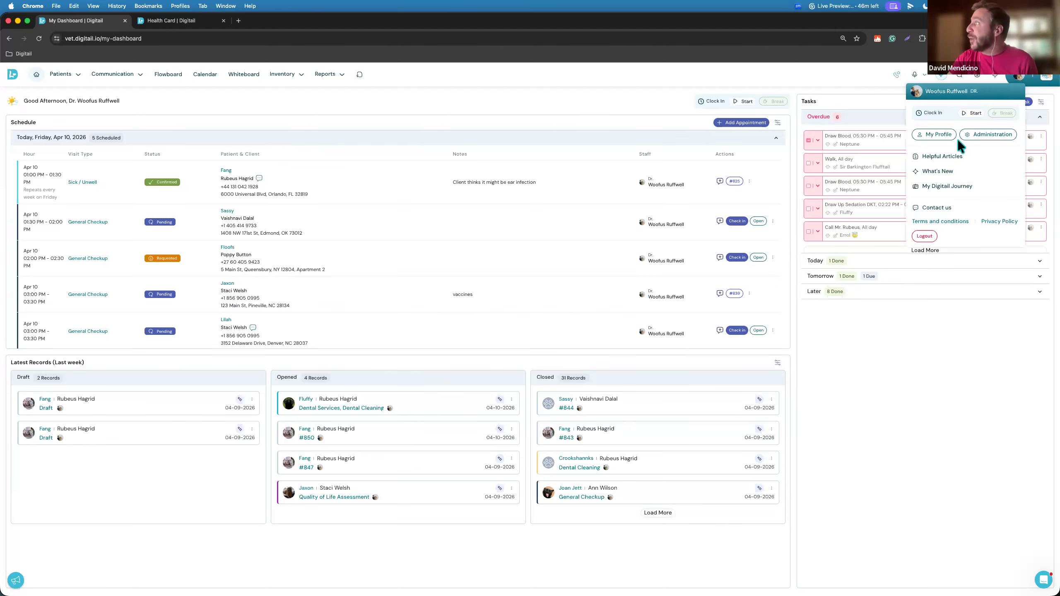
pyautogui.click(997, 135)
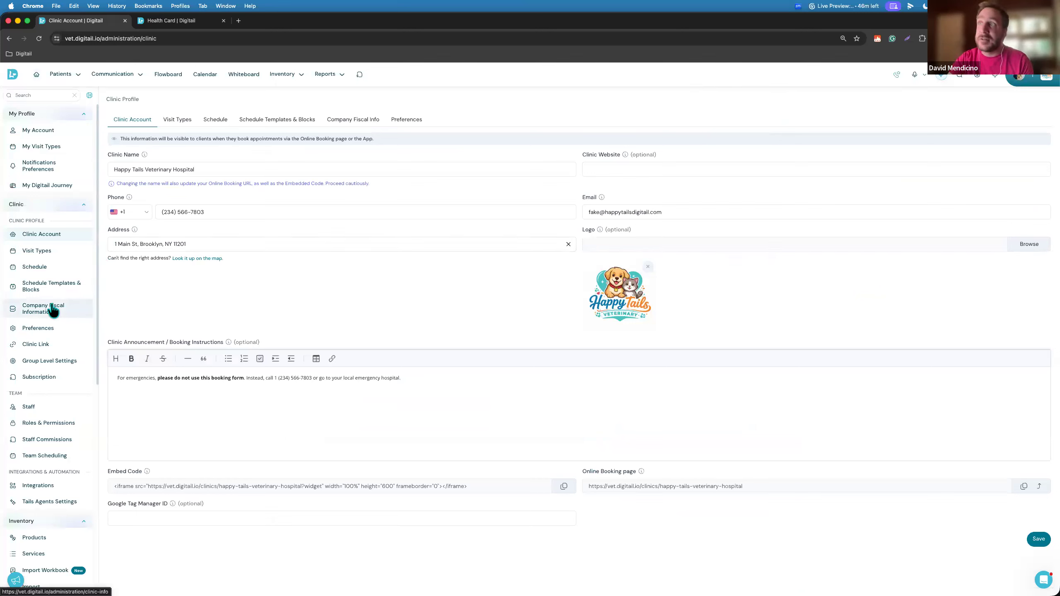
# Open the SOAP Templates list marked New in the Medical settings and look at its template name filter
pyautogui.scroll(-10, 51, 303)
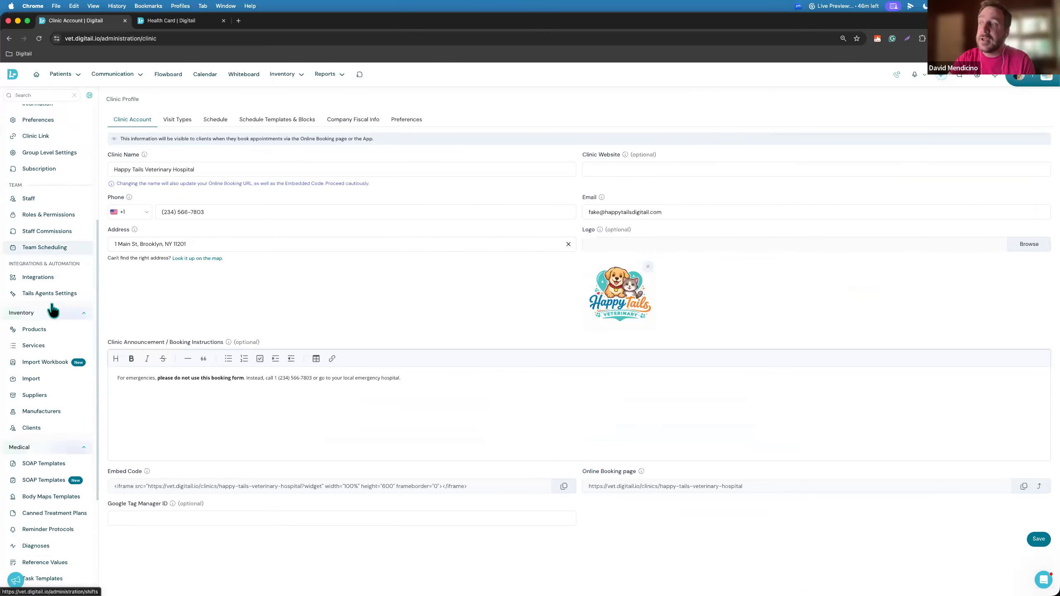
pyautogui.scroll(-1, 51, 303)
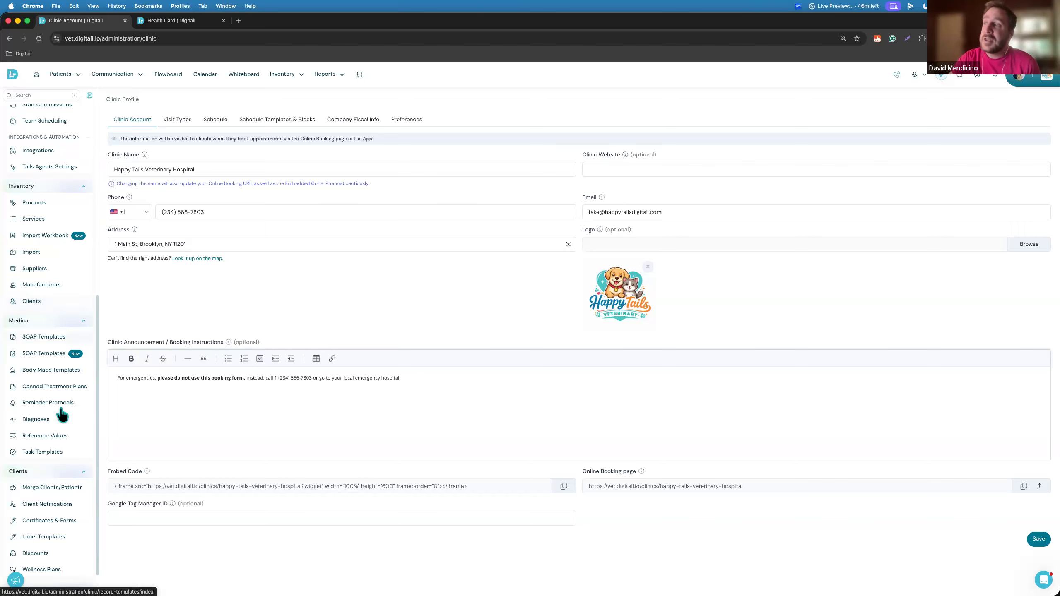
pyautogui.scroll(-2, 62, 407)
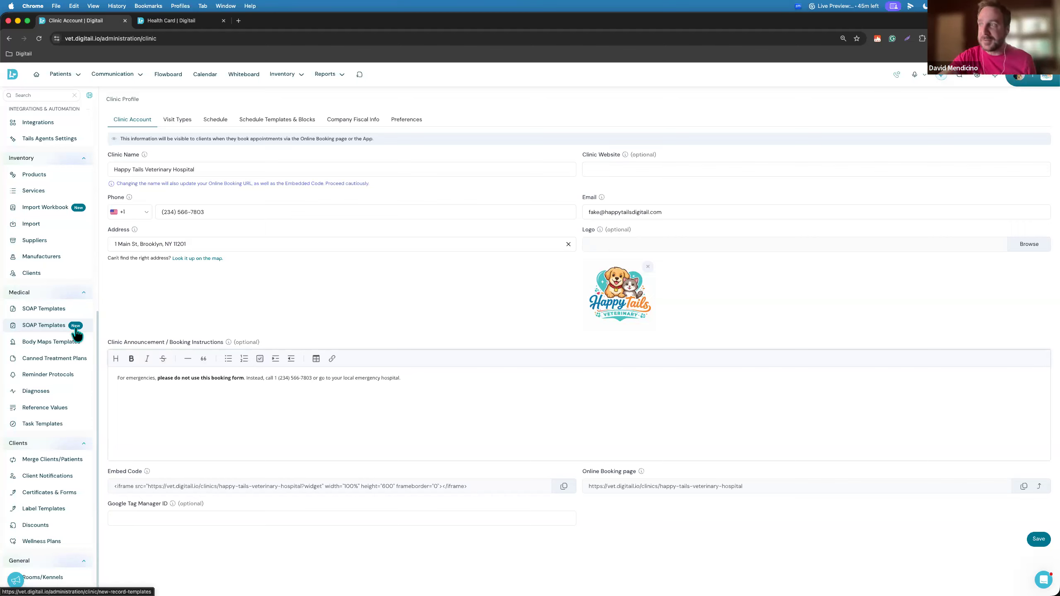
pyautogui.click(48, 326)
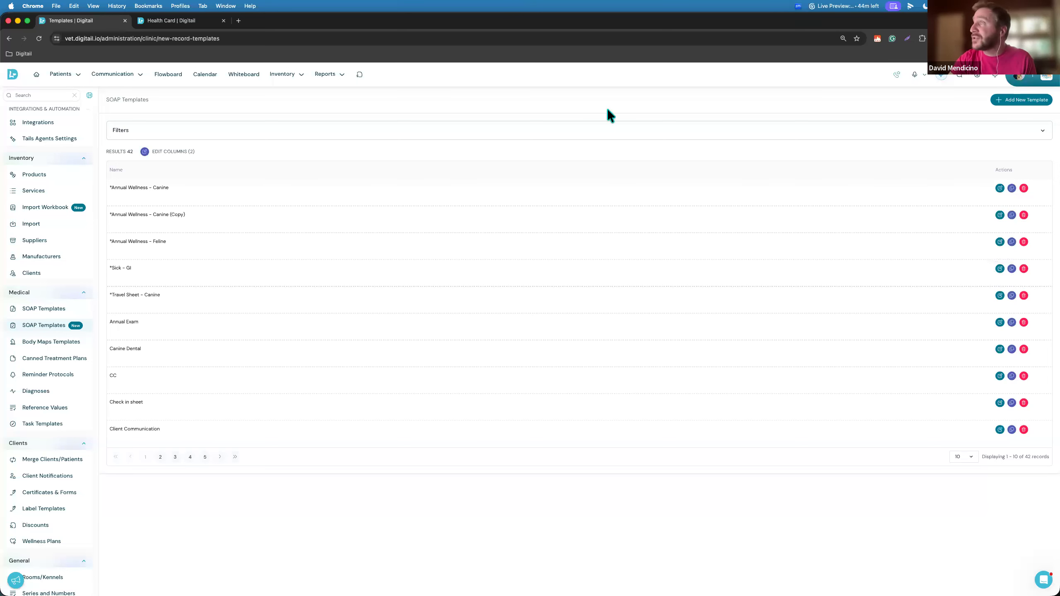
pyautogui.click(271, 131)
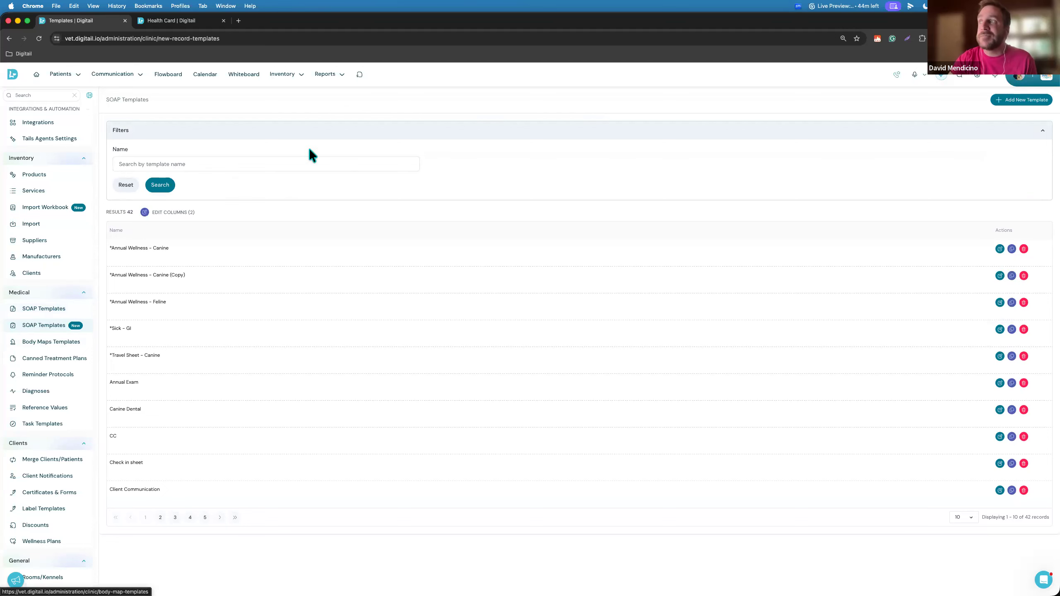
pyautogui.click(359, 133)
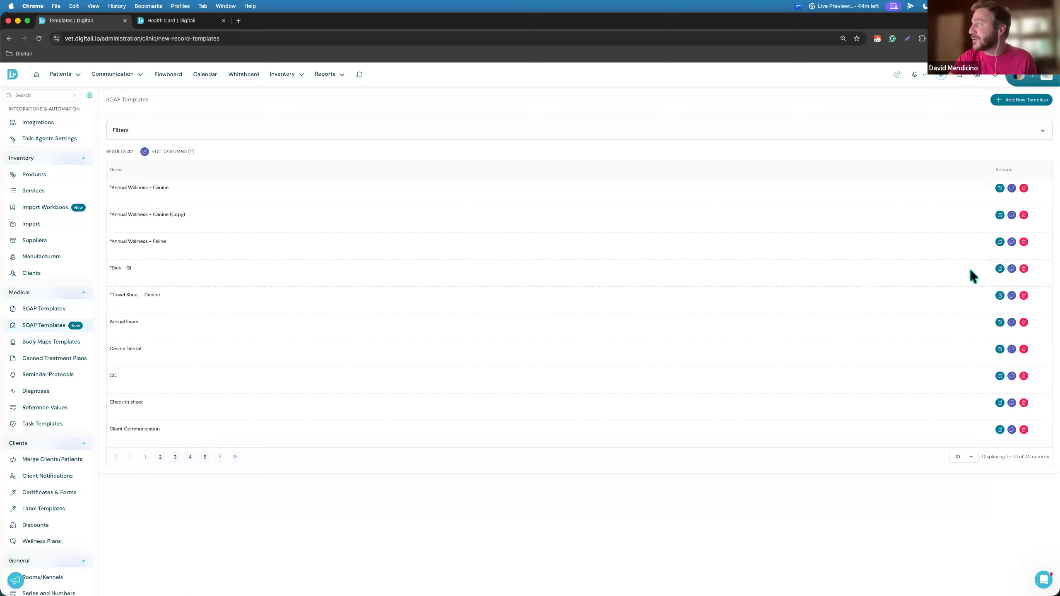
# Open the "*Sick - GI" template for editing, collapse the administration sidebar and go to the Subjective section
pyautogui.click(1000, 268)
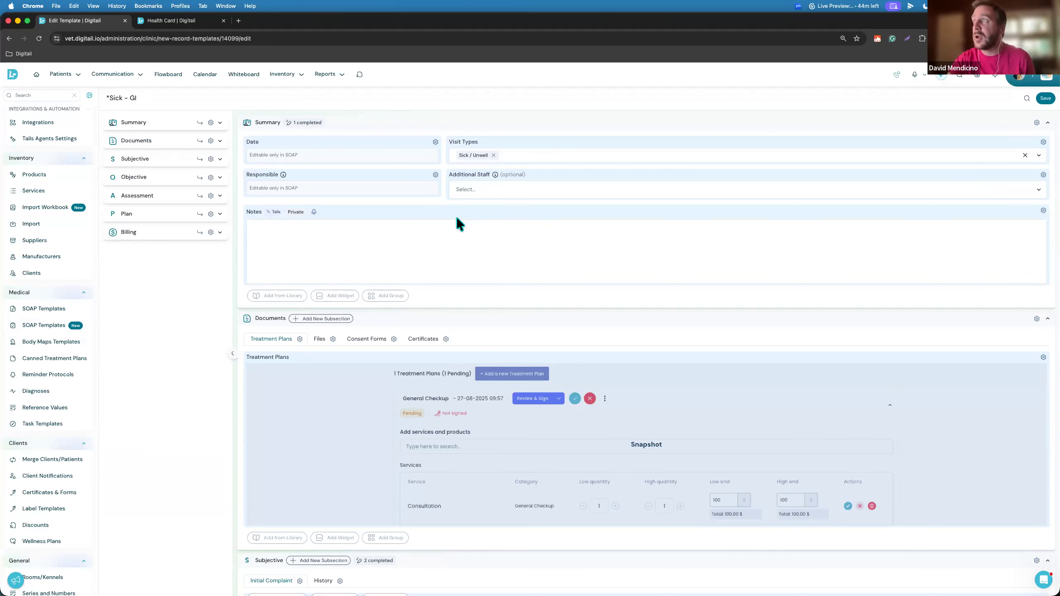
pyautogui.click(87, 96)
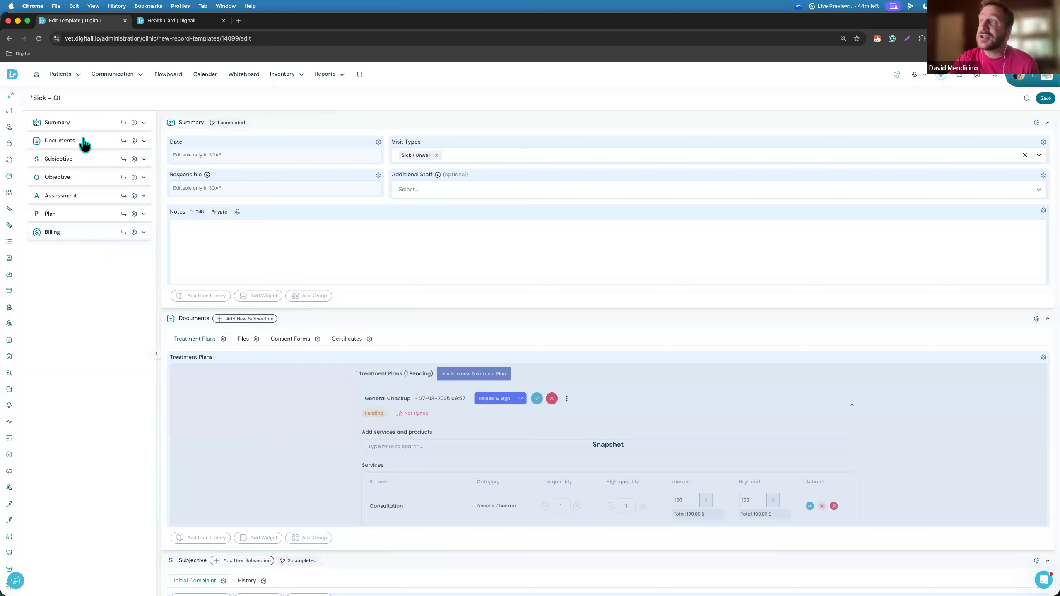
pyautogui.click(124, 159)
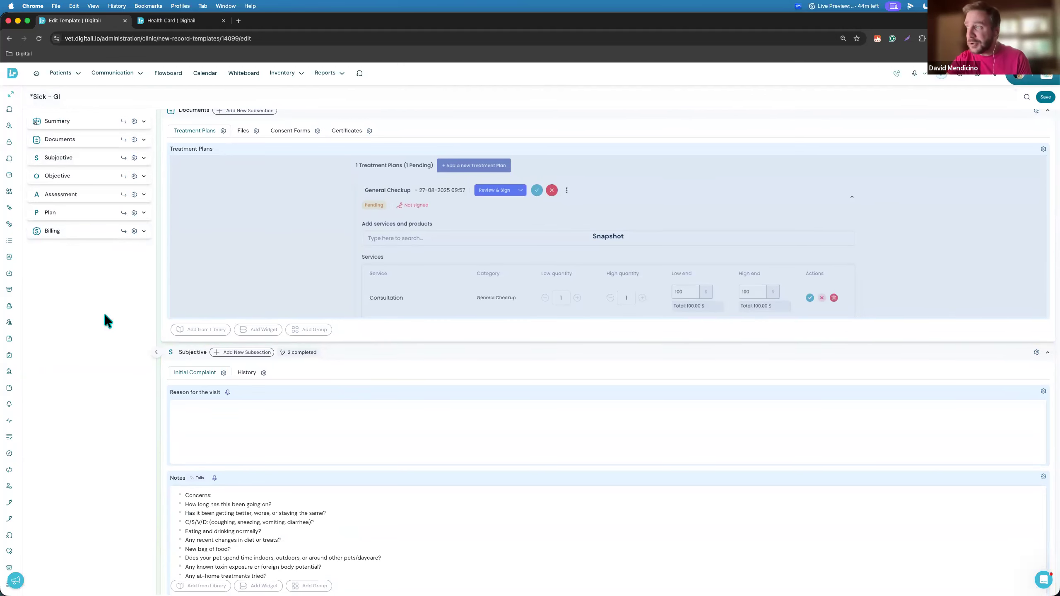
# Make the word "Concerns" bold in the Notes field of the Initial Complaint subsection
pyautogui.click(248, 402)
pyautogui.scroll(-3, 248, 399)
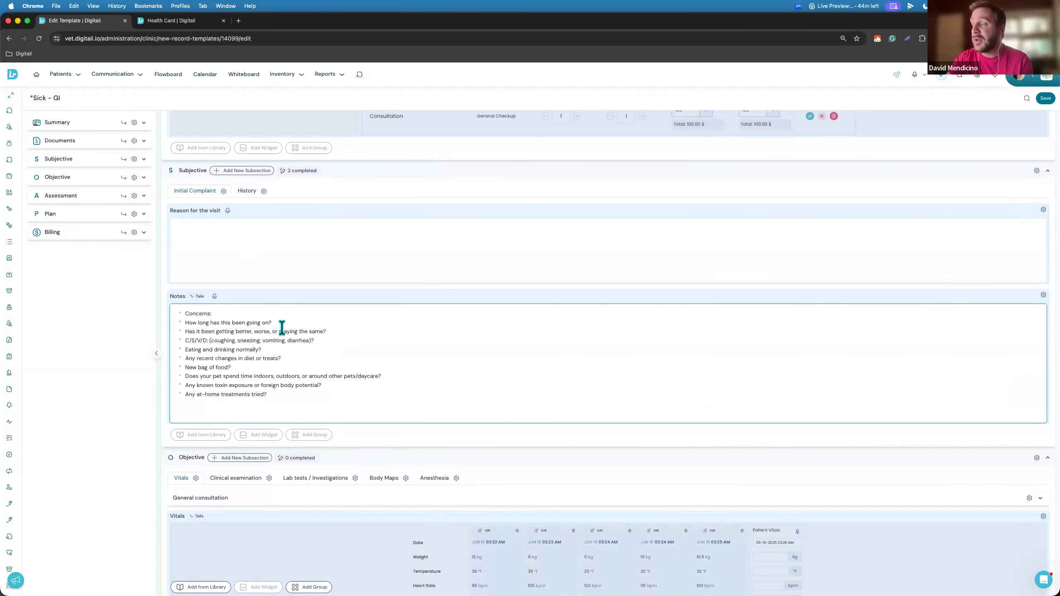
pyautogui.click(327, 399)
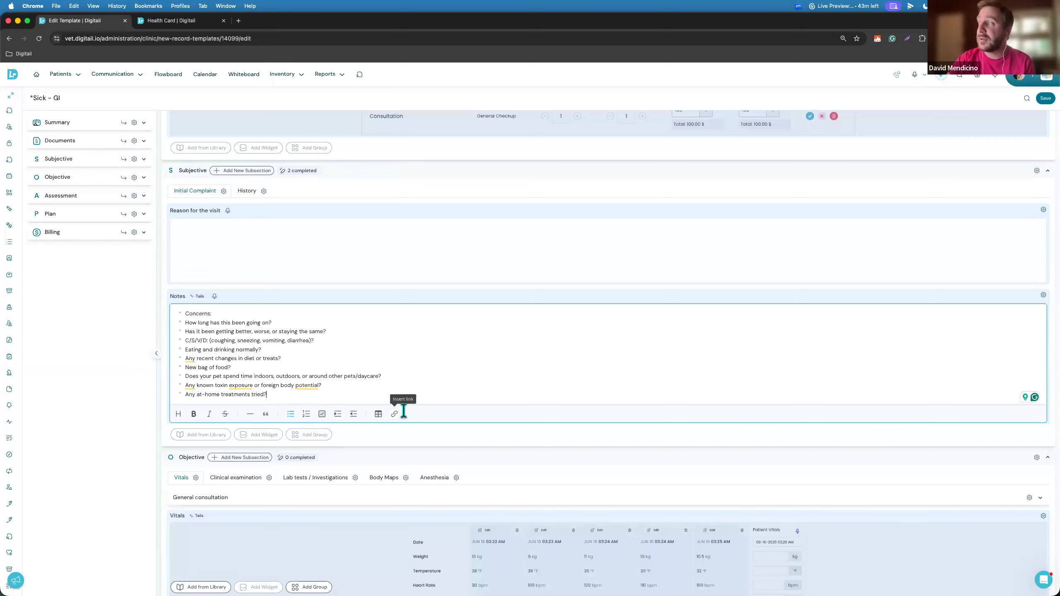
pyautogui.doubleClick(197, 313)
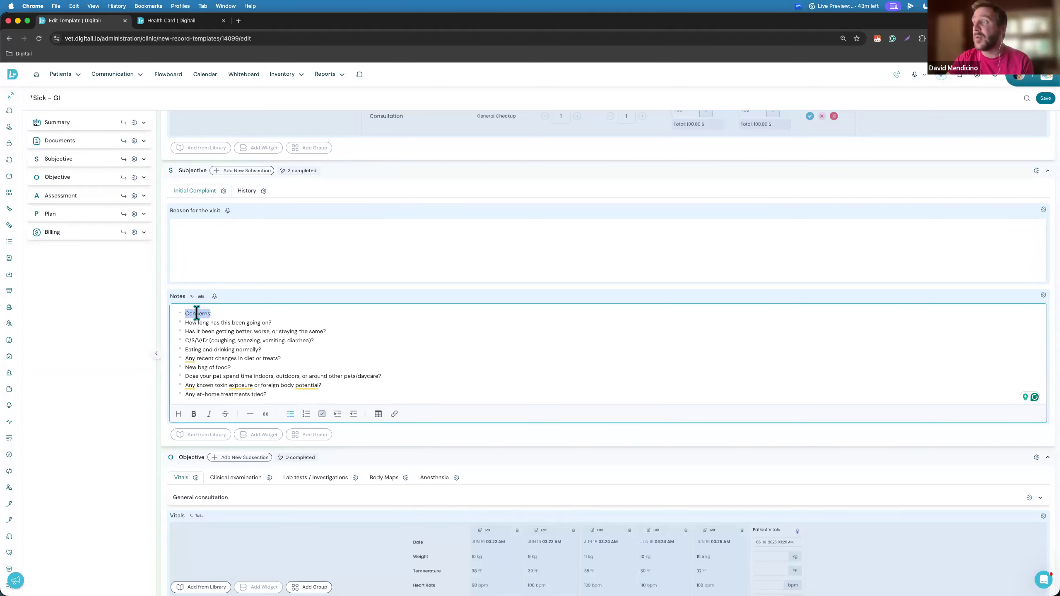
pyautogui.click(192, 416)
pyautogui.click(364, 383)
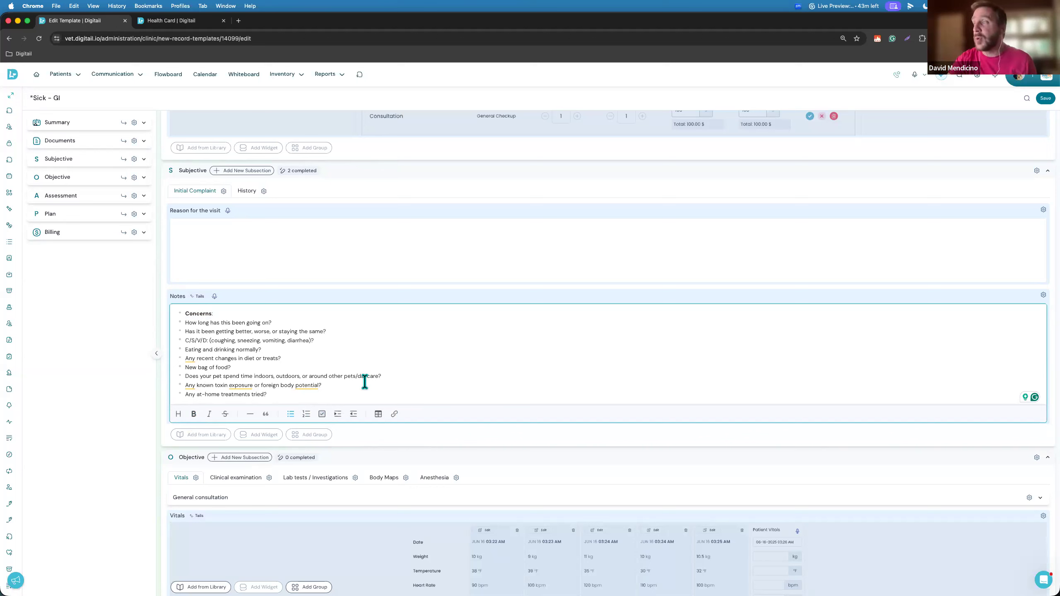
# Open the settings of the "Reason for the visit" field and change its label to "Why are you here?"
pyautogui.click(360, 254)
pyautogui.click(360, 254)
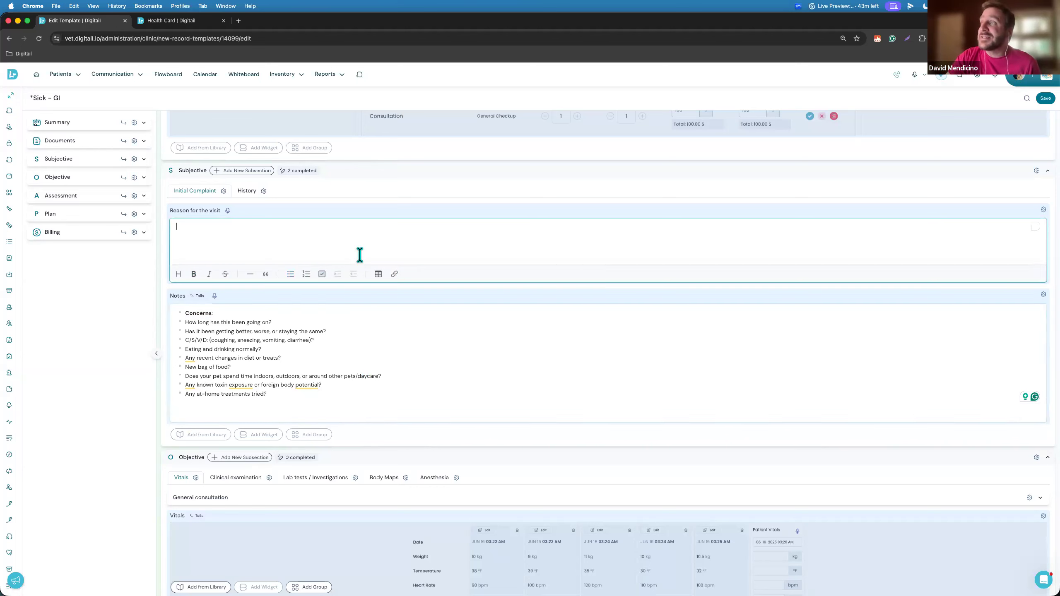
pyautogui.click(203, 251)
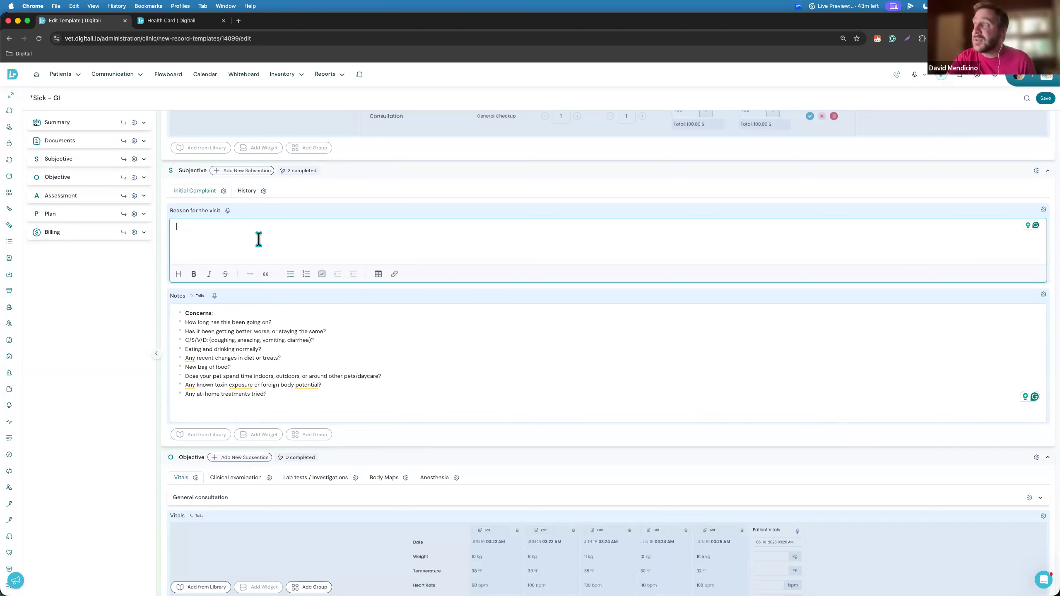
pyautogui.click(1042, 210)
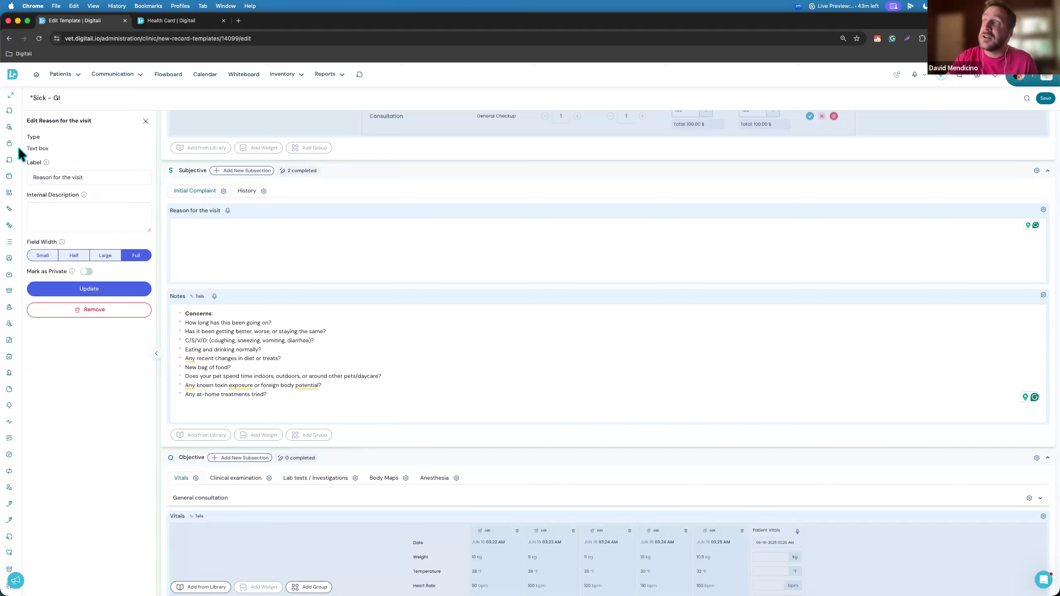
pyautogui.tripleClick(95, 176)
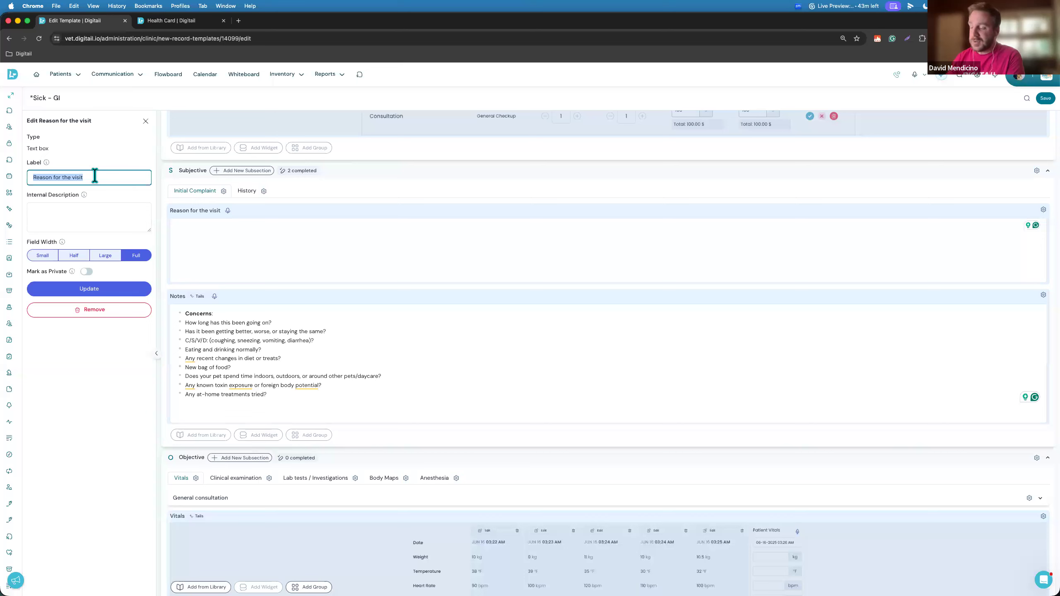
pyautogui.write('Why are you here?')
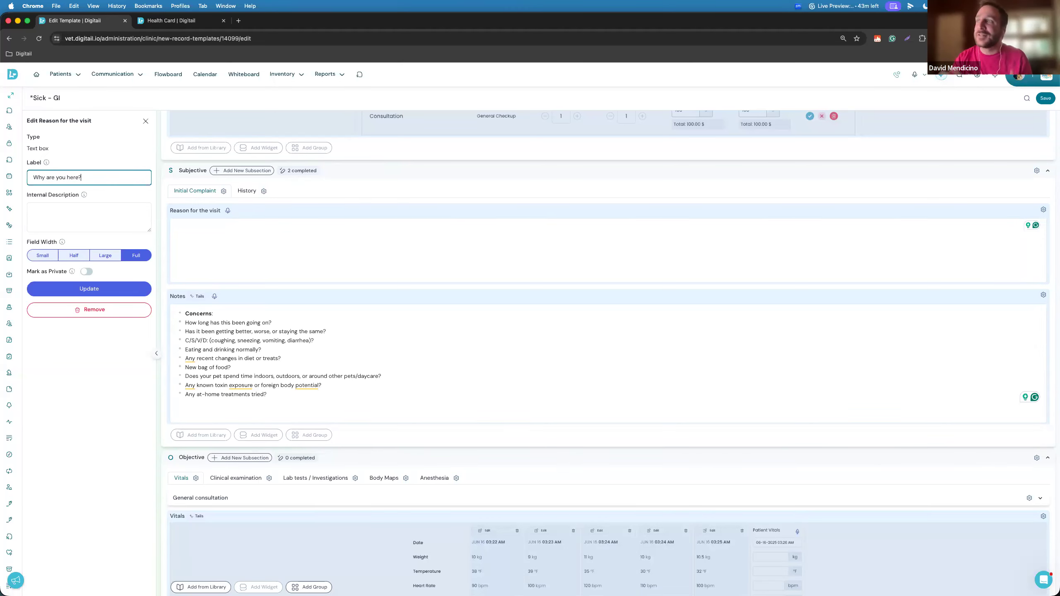
# Enter "Please ask all pre-defined questions" as the field's internal description
pyautogui.click(93, 213)
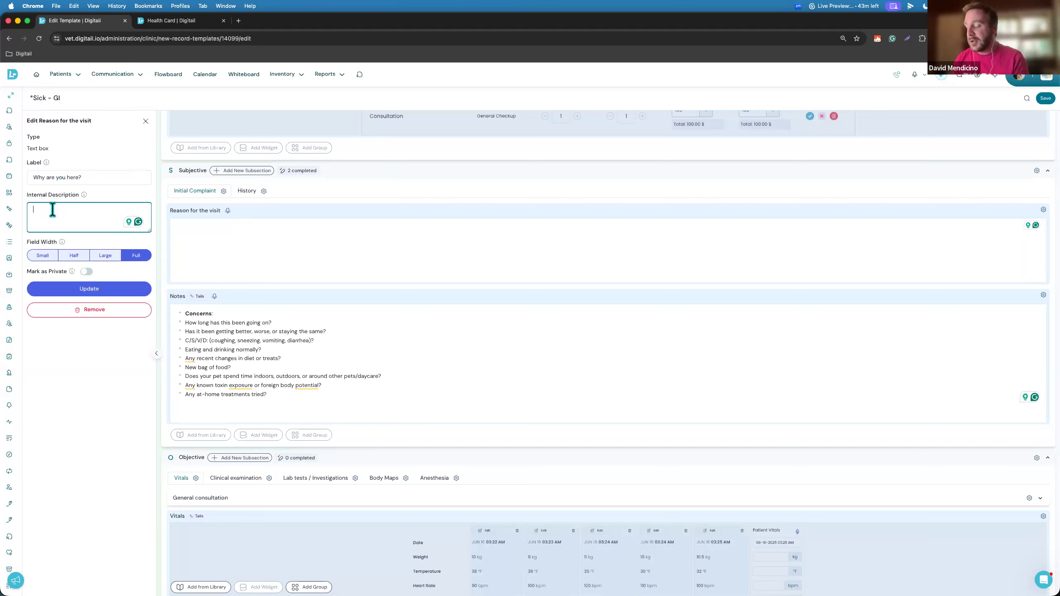
pyautogui.write('Please as')
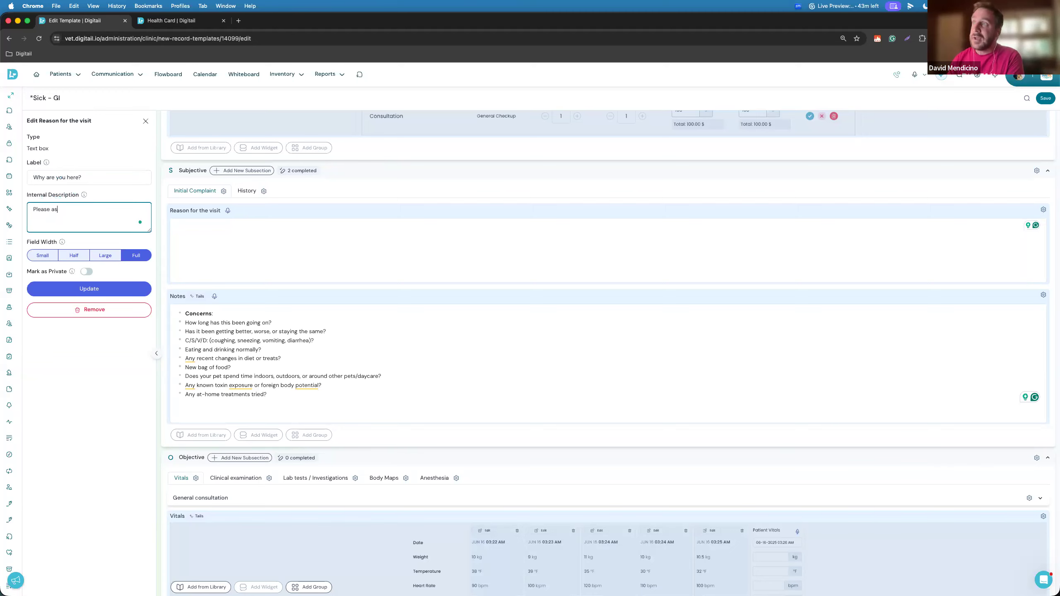
pyautogui.write('k all pre0')
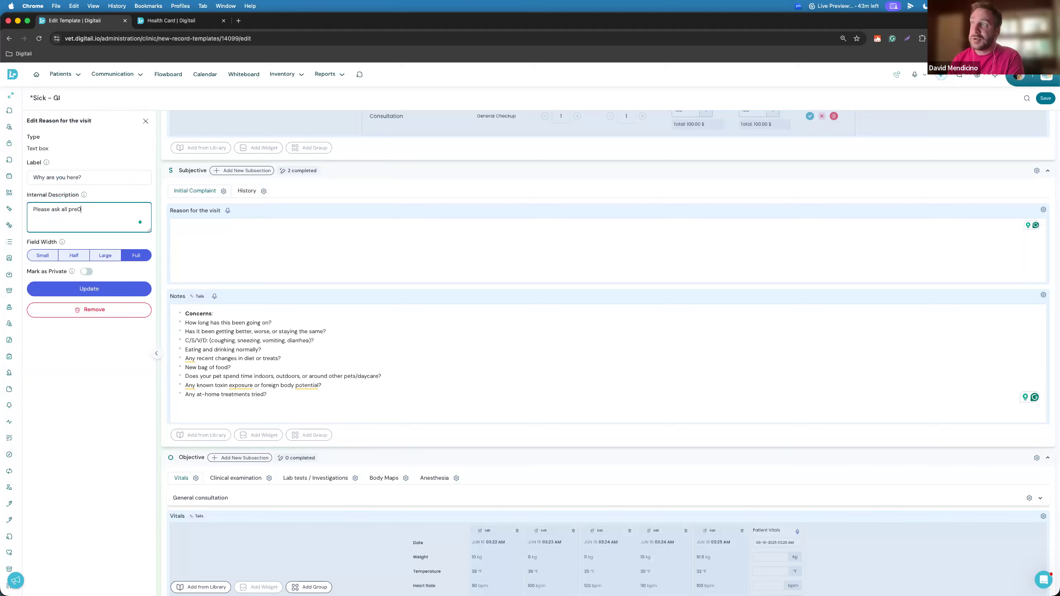
pyautogui.press('BackSpace')
pyautogui.write('-defined questions')
pyautogui.click(71, 347)
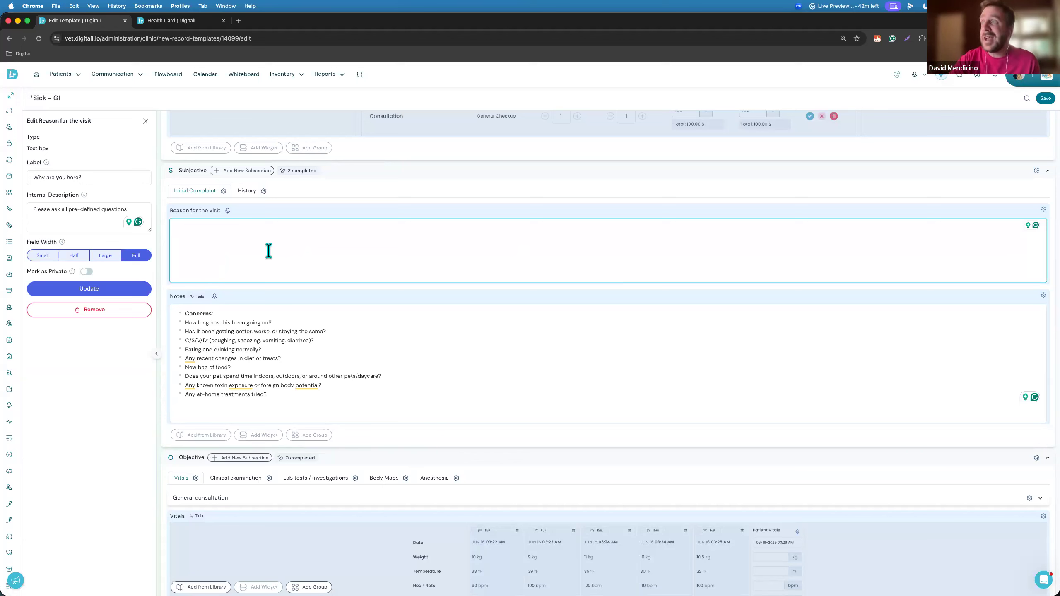
# Set the field width to Half, apply the field update and check the description marker beside its new label
pyautogui.click(67, 255)
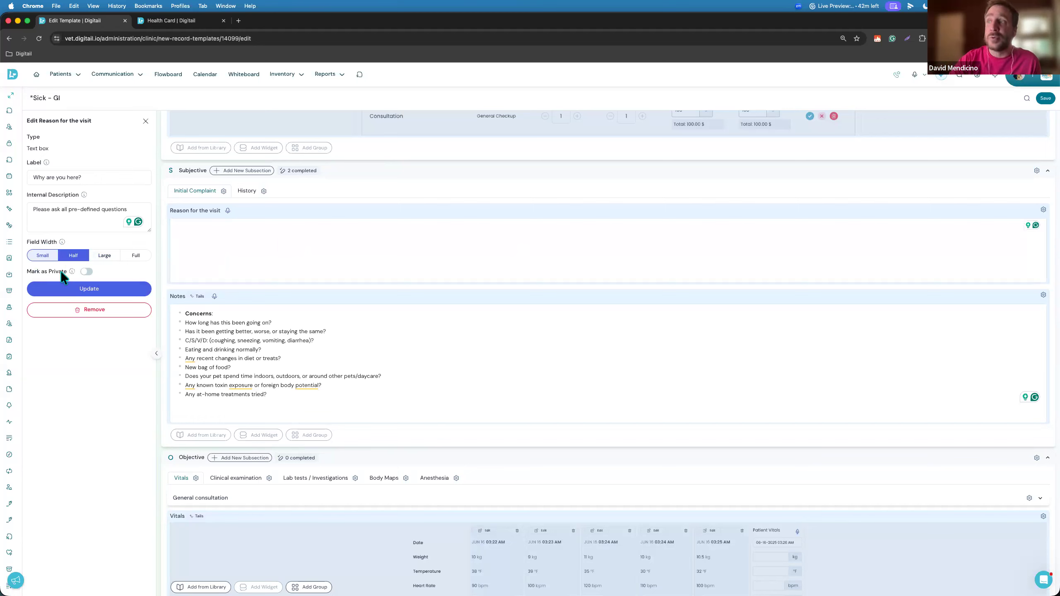
pyautogui.moveTo(72, 271)
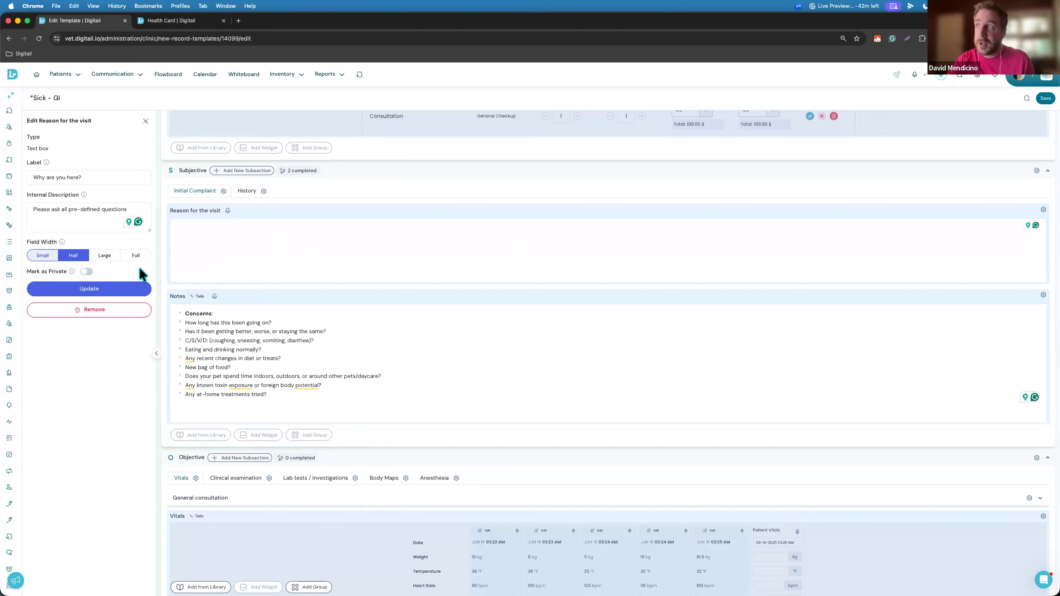
pyautogui.click(282, 231)
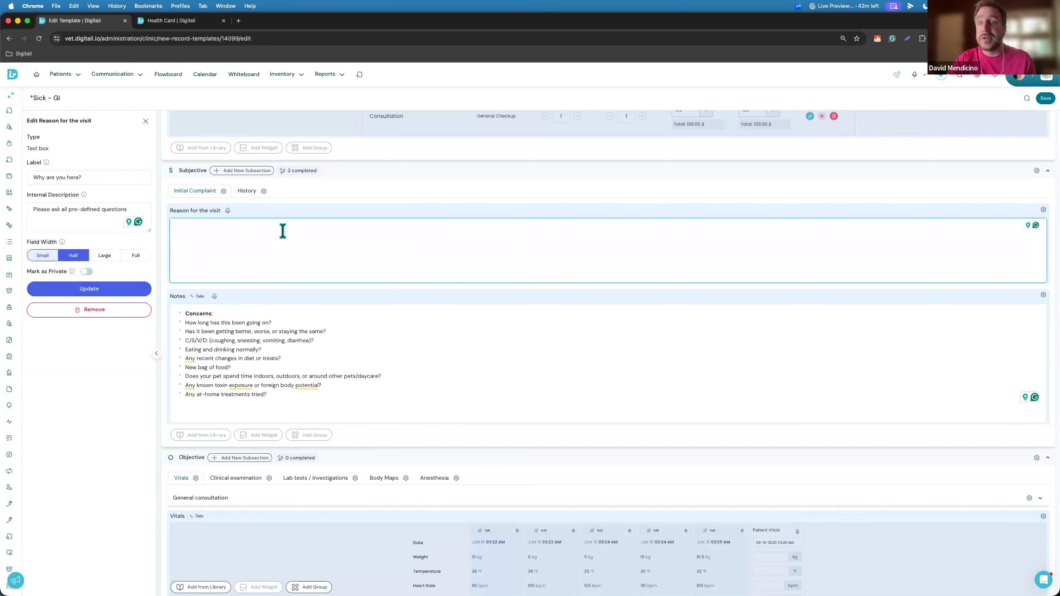
pyautogui.click(89, 340)
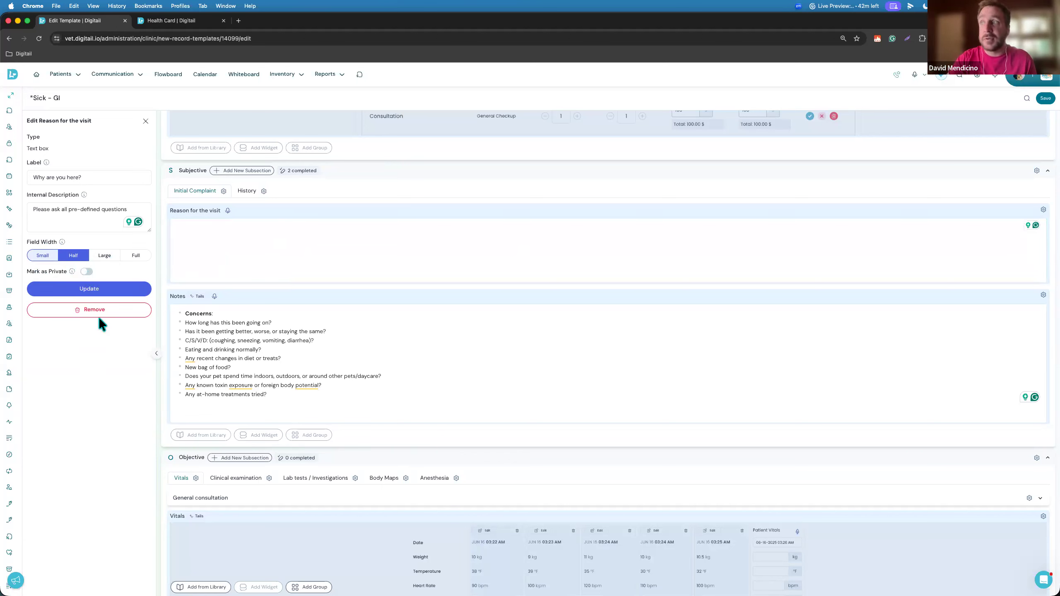
pyautogui.click(109, 290)
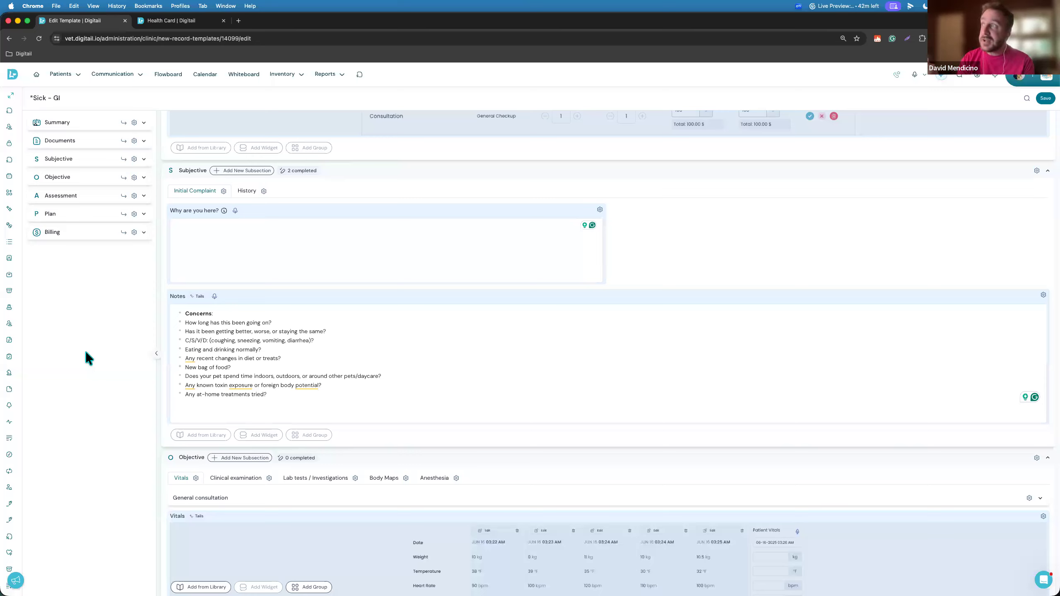
pyautogui.click(215, 265)
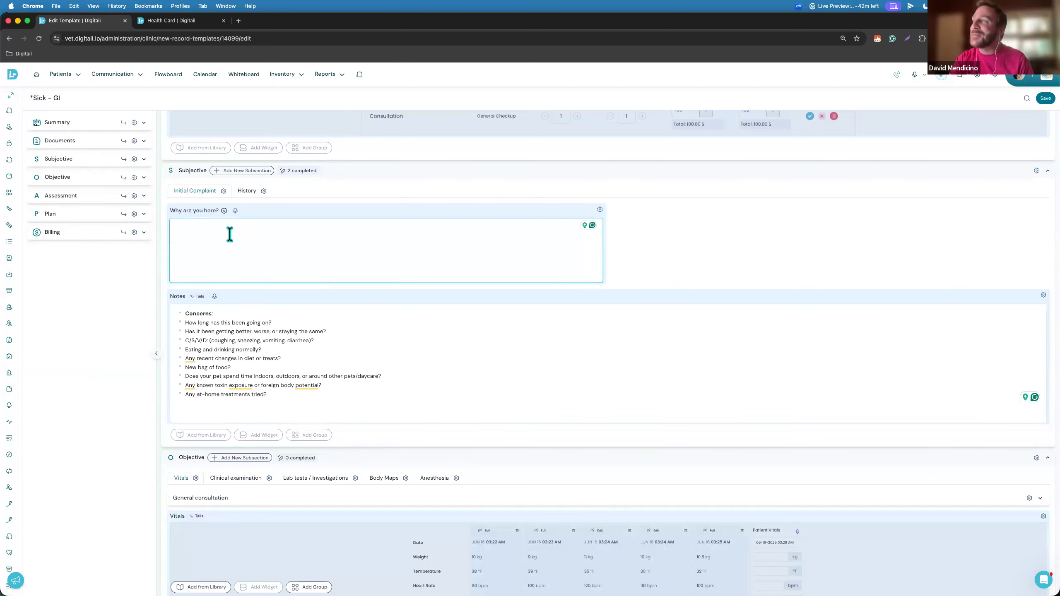
pyautogui.click(224, 210)
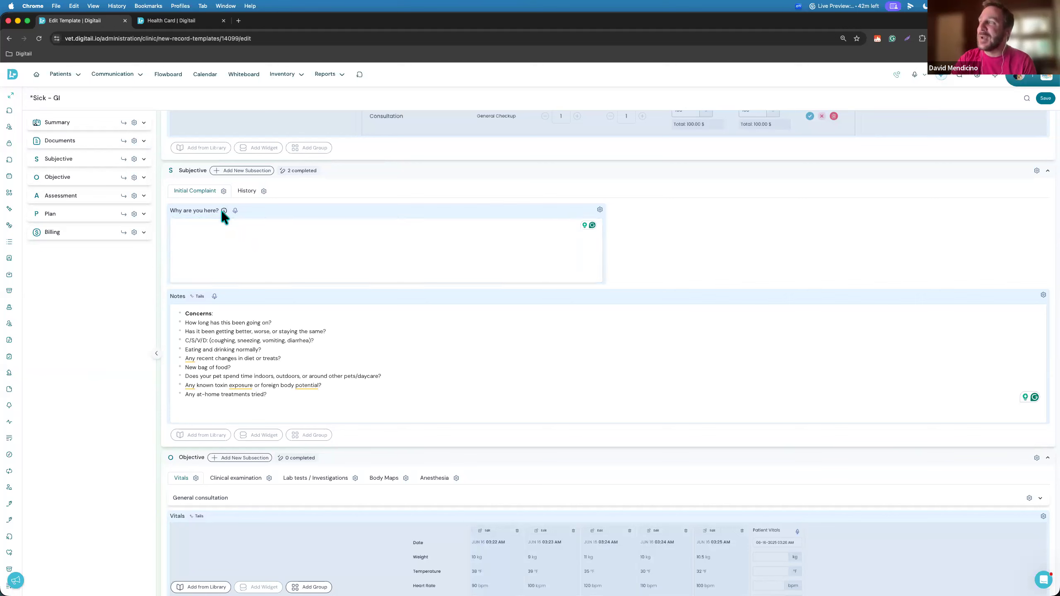
# Enlarge the browser's page zoom to 125%
pyautogui.click(286, 271)
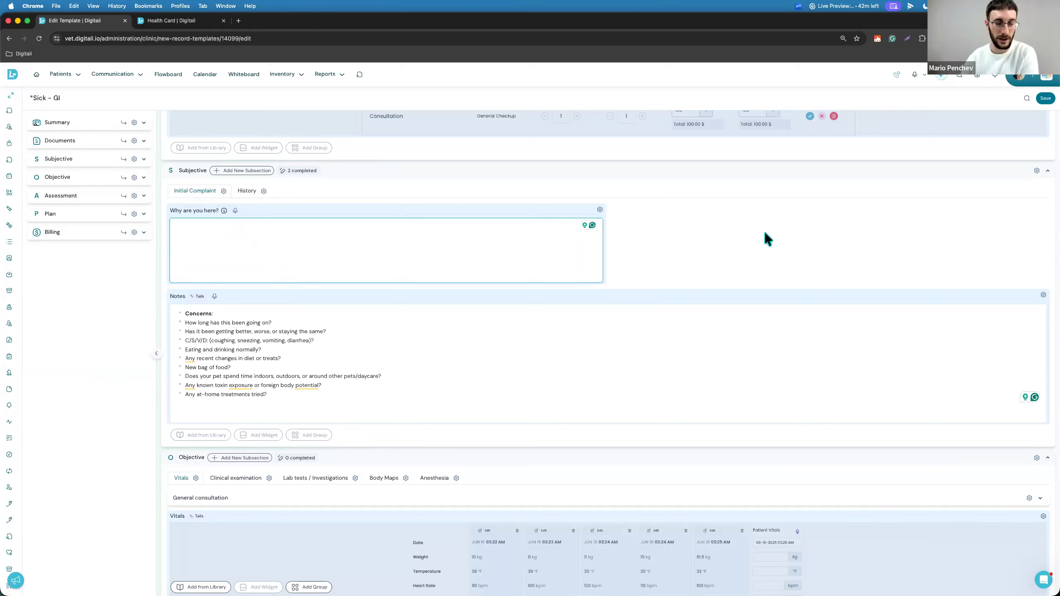
pyautogui.click(790, 220)
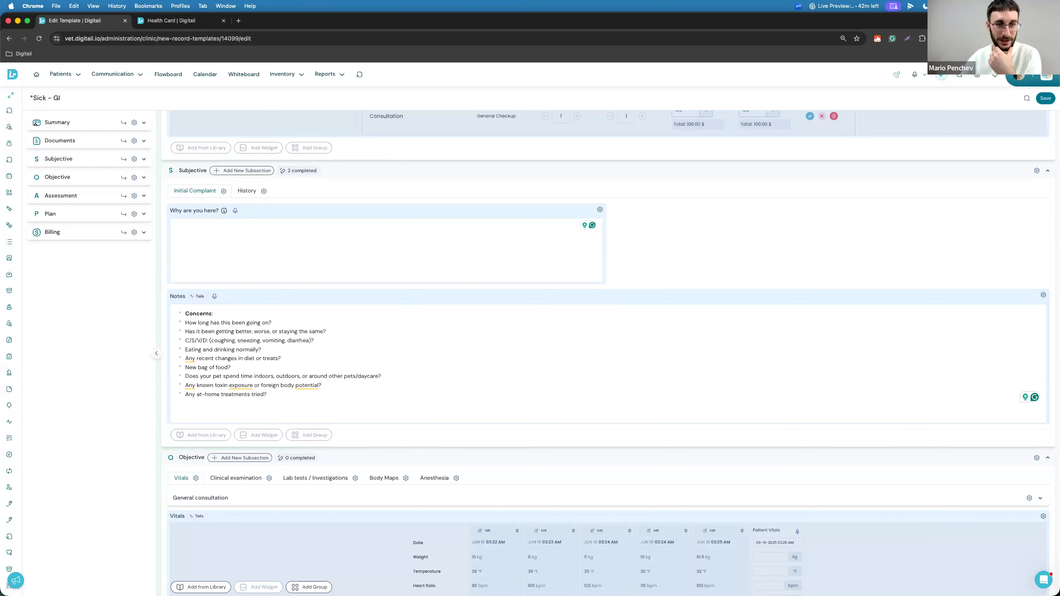
pyautogui.click(1053, 38)
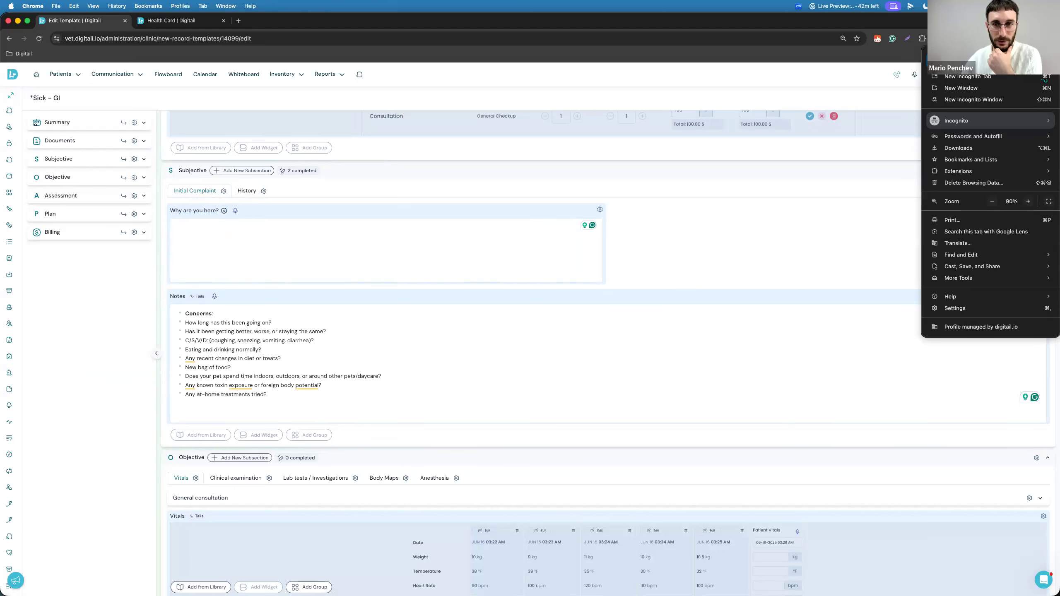
pyautogui.click(1027, 202)
pyautogui.click(1027, 201)
pyautogui.click(1027, 201)
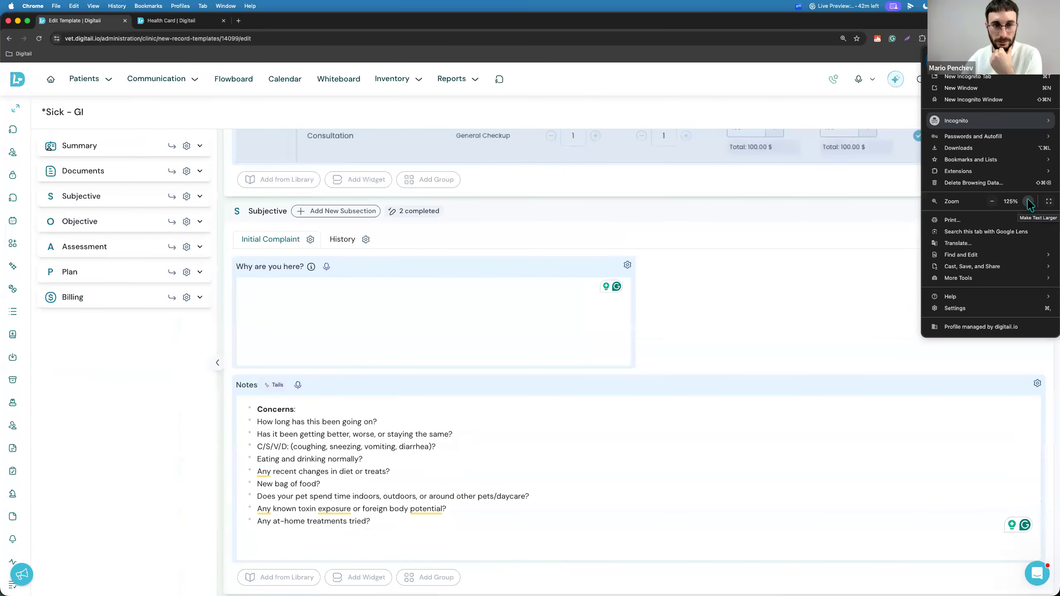
pyautogui.click(835, 315)
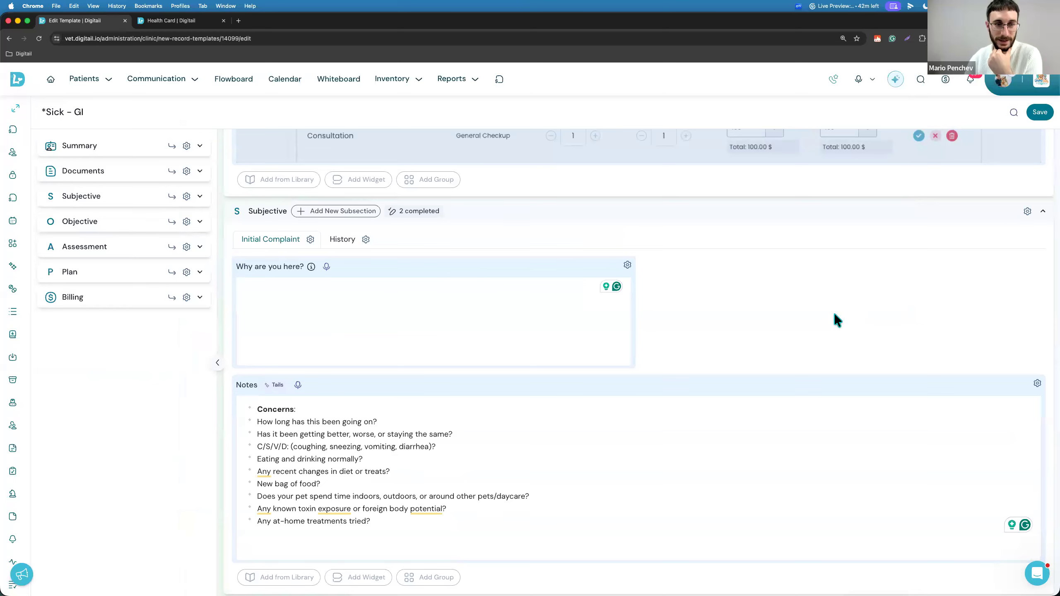
# Remove the Treatment Plans widget from the Documents section of the template
pyautogui.scroll(-3, 835, 314)
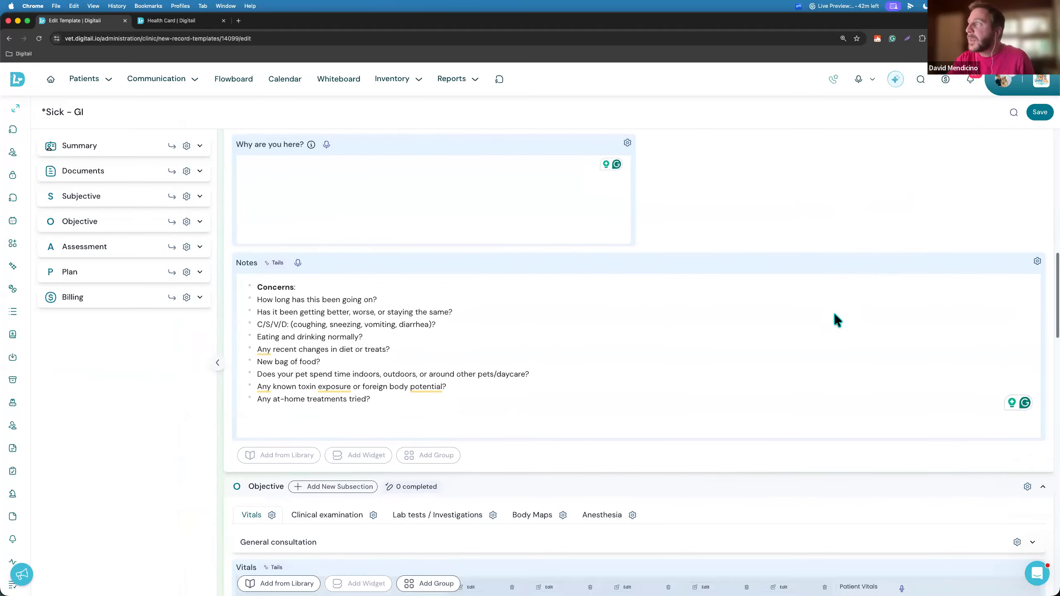
pyautogui.scroll(5, 836, 316)
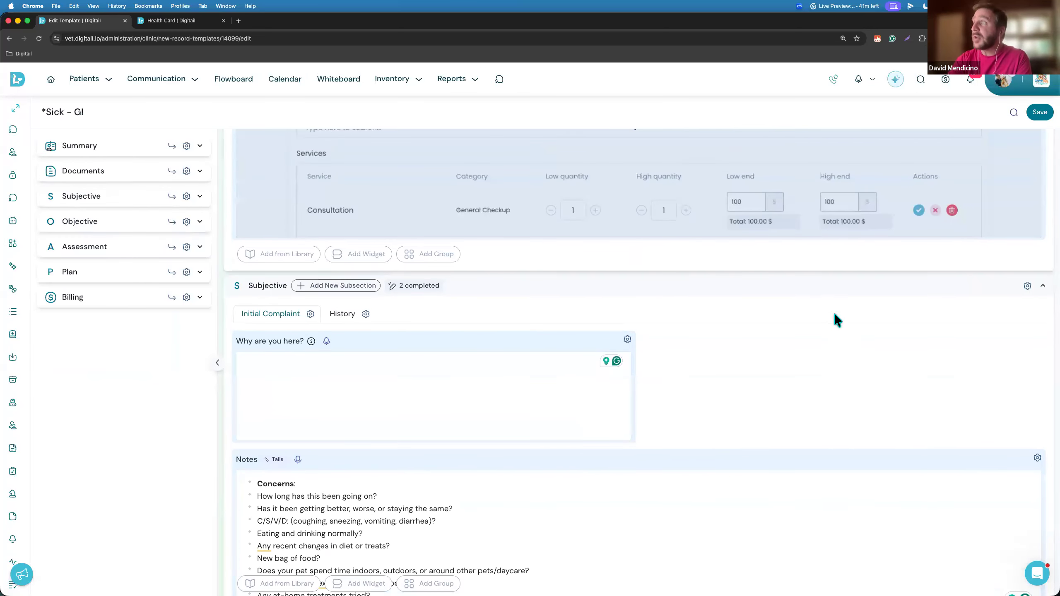
pyautogui.scroll(5, 834, 315)
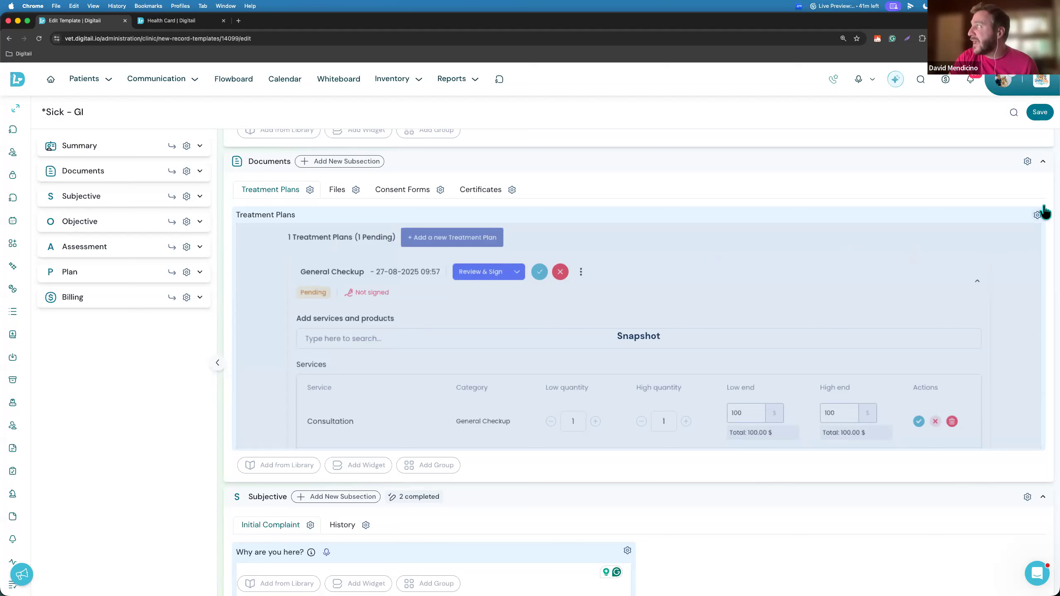
pyautogui.click(1036, 216)
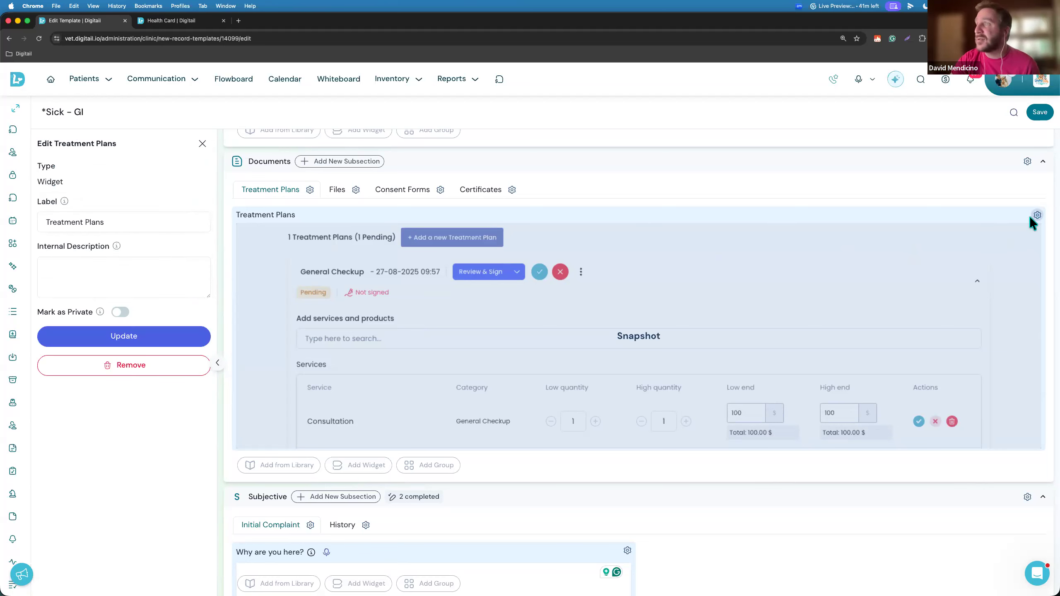
pyautogui.click(127, 367)
pyautogui.scroll(2, 685, 229)
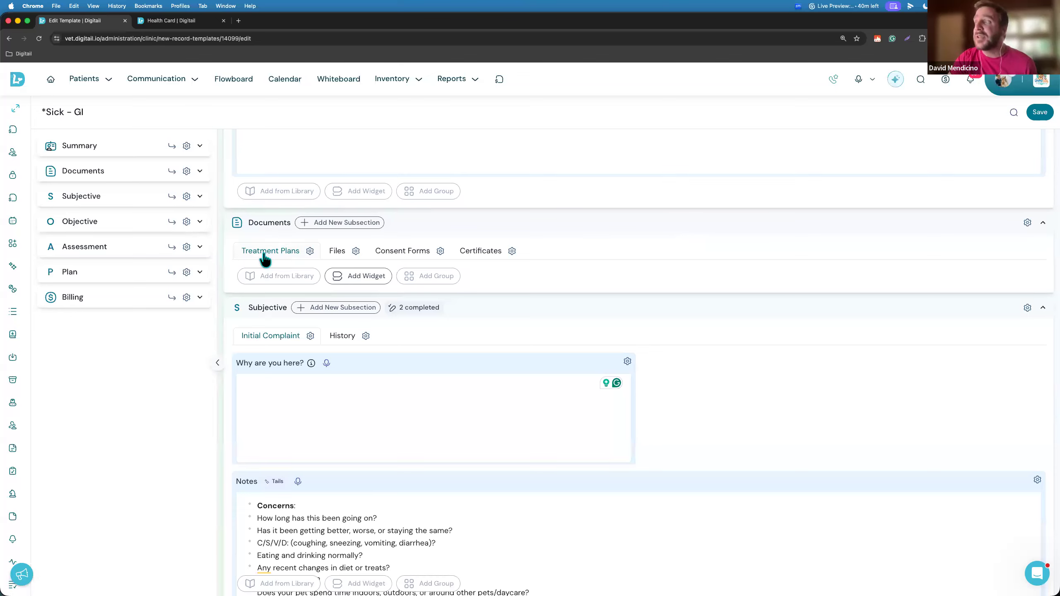
# Collapse the Subjective section and add the Treatment Plans widget back to the Treatment Plans subsection of Documents
pyautogui.click(492, 306)
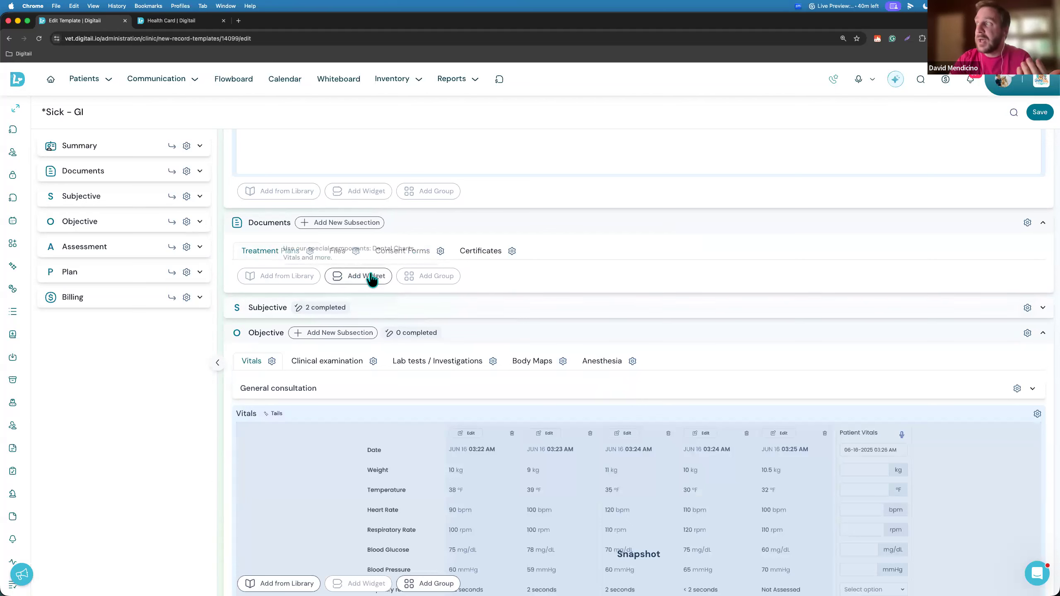
pyautogui.click(371, 275)
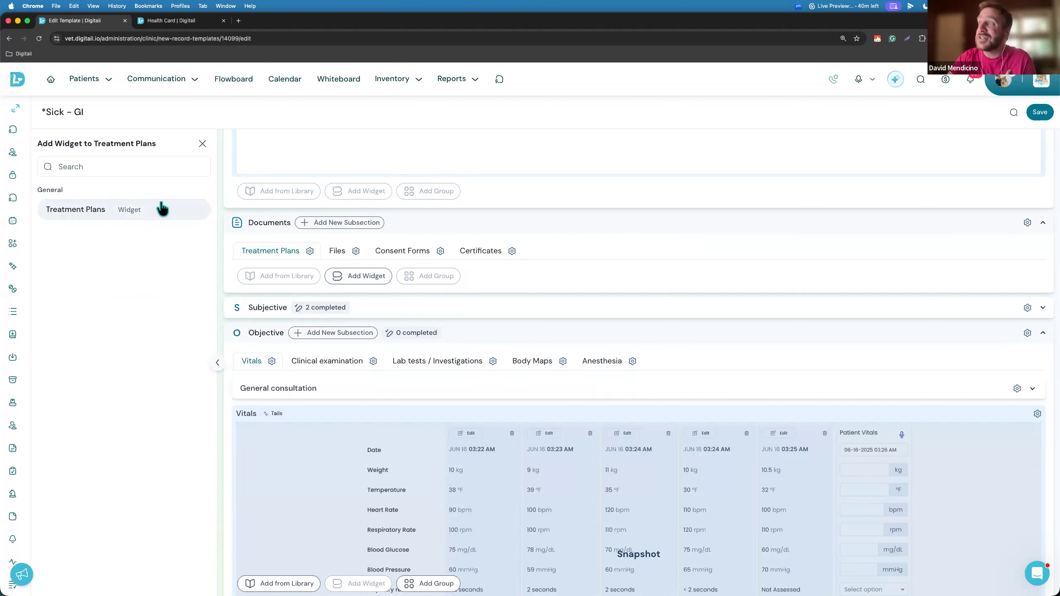
pyautogui.click(154, 209)
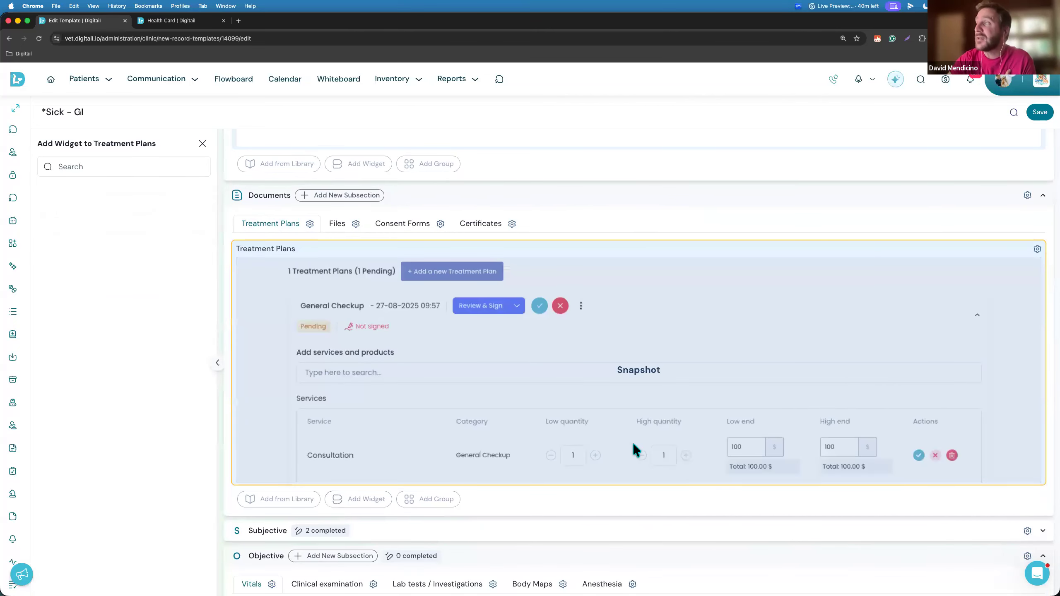
# Show the Clinical examination subsection of Objective and review the settings of its Examination Notes field
pyautogui.scroll(-8, 633, 443)
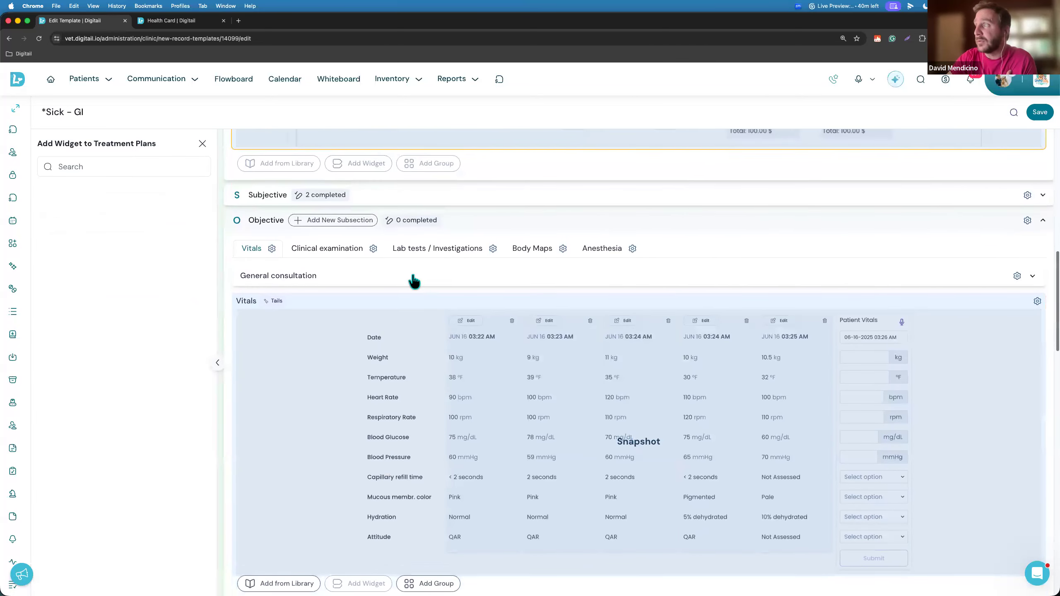
pyautogui.click(349, 249)
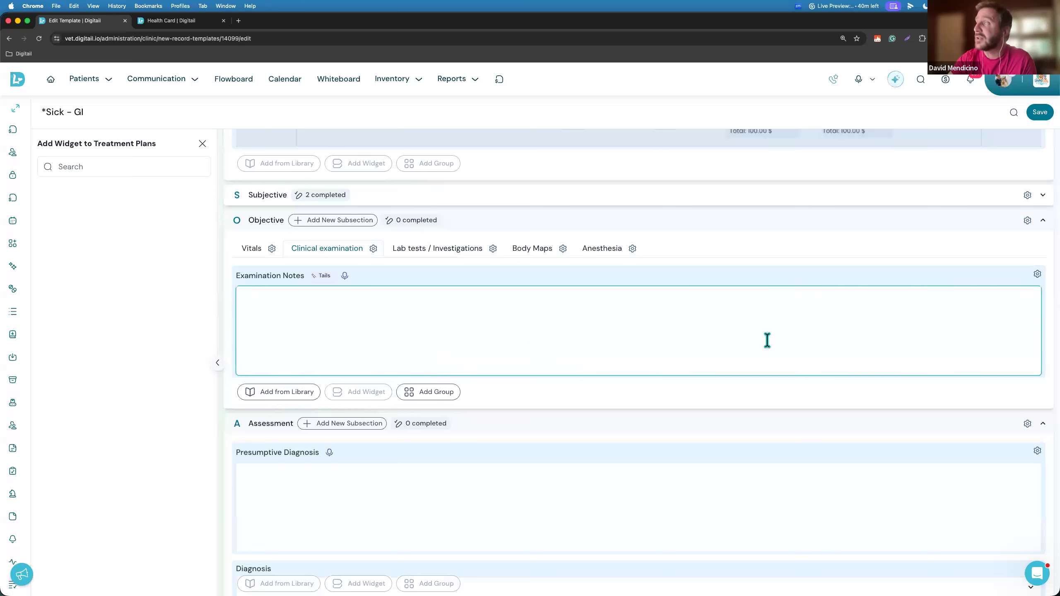
pyautogui.click(1038, 276)
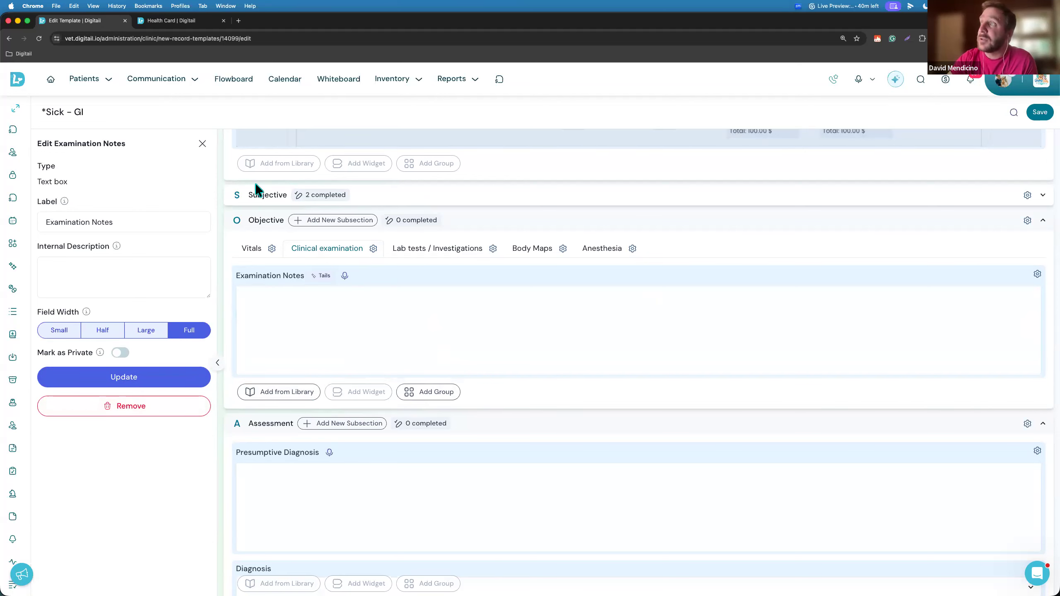
pyautogui.click(204, 144)
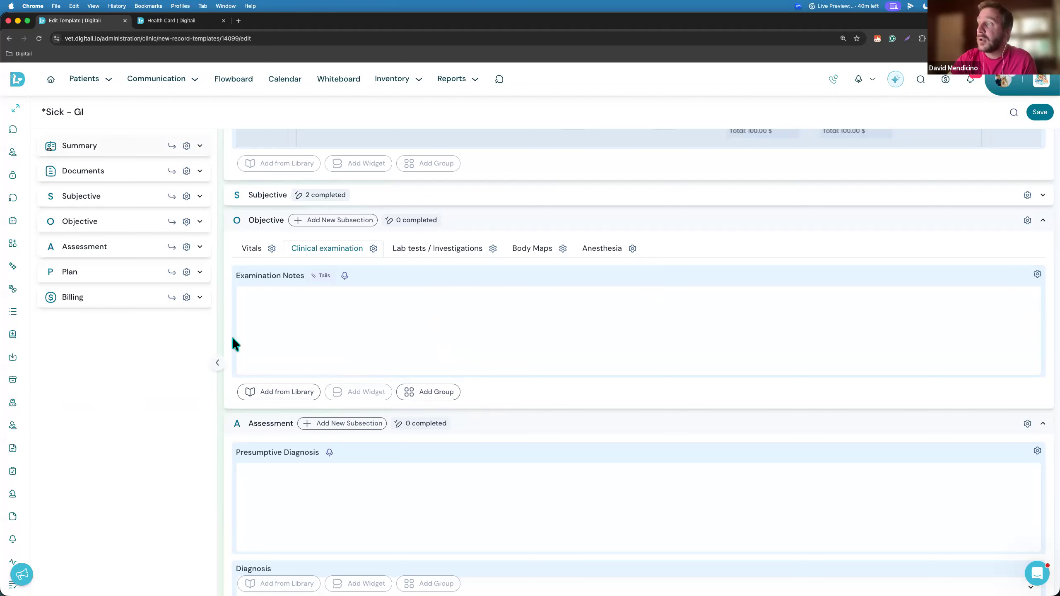
# Review the library fields and the field groups that can be added to the Clinical examination subsection
pyautogui.click(293, 392)
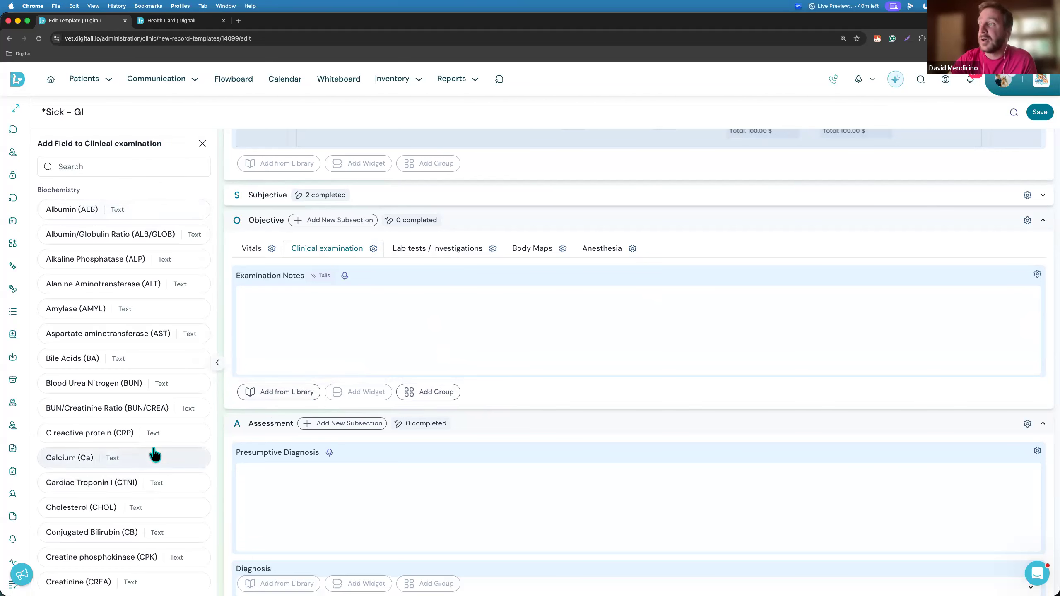
pyautogui.click(426, 391)
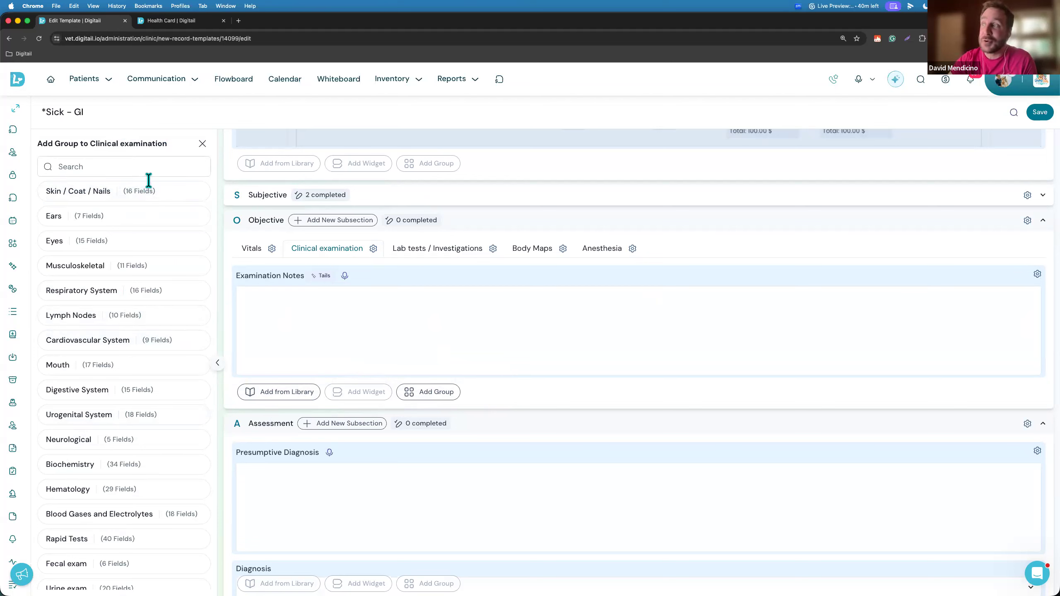
pyautogui.click(204, 144)
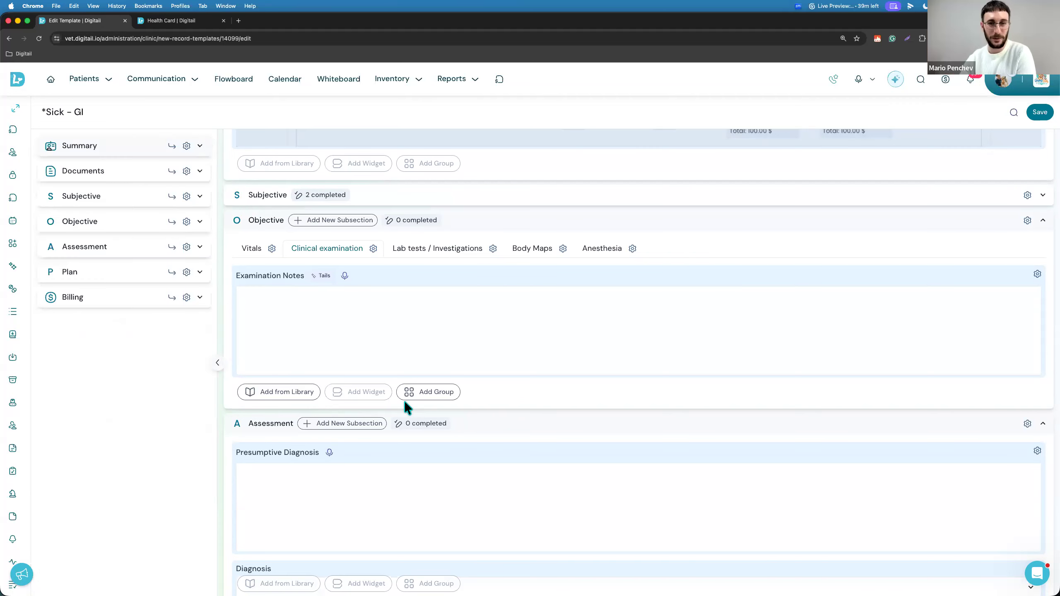
# Look through the template's layout from the Summary and Documents sections down to Objective and Assessment
pyautogui.click(450, 350)
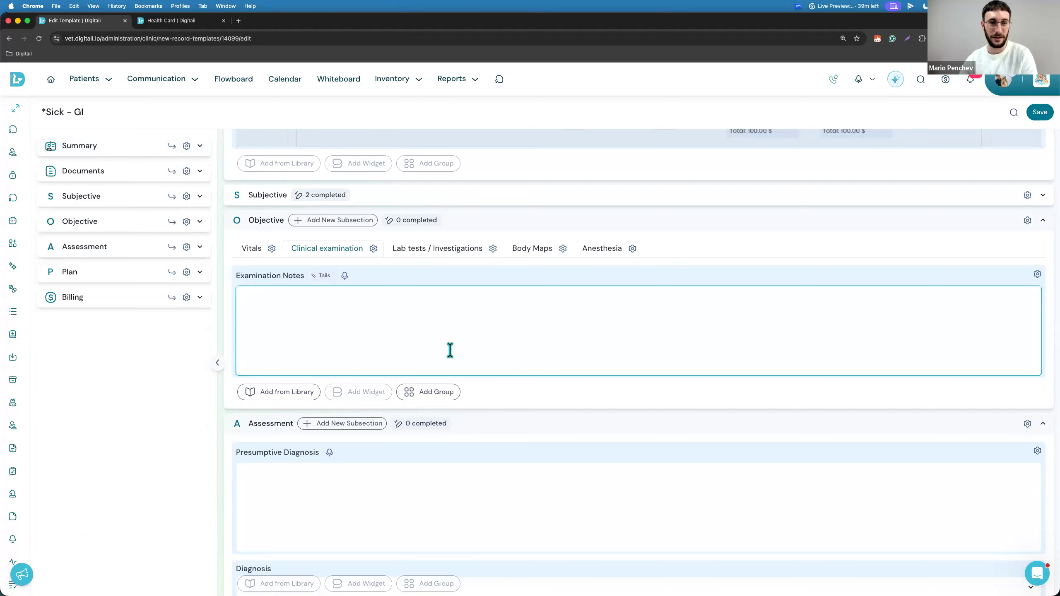
pyautogui.scroll(4, 450, 350)
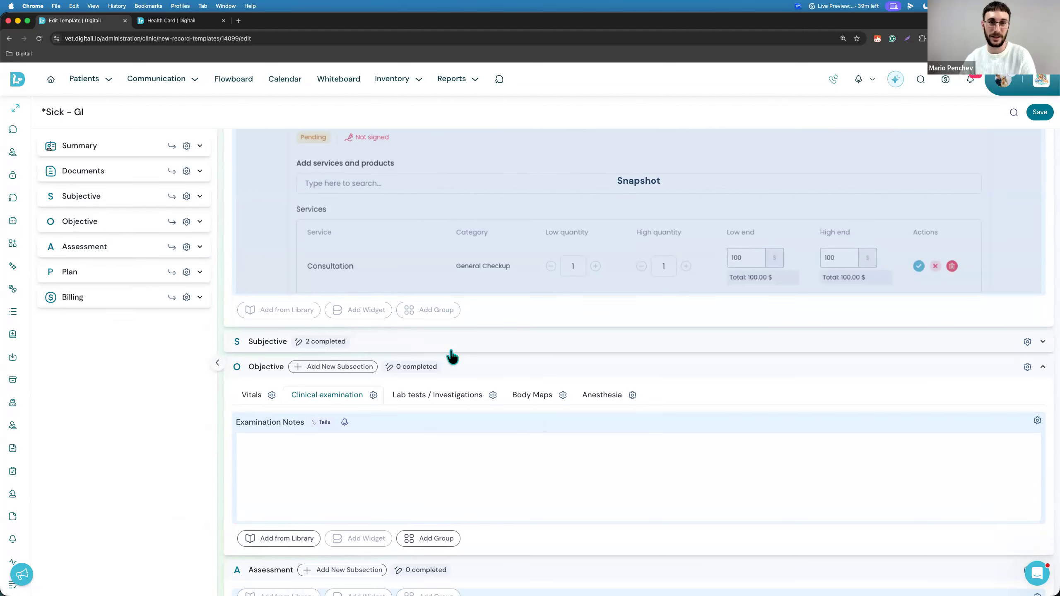
pyautogui.scroll(-3, 451, 355)
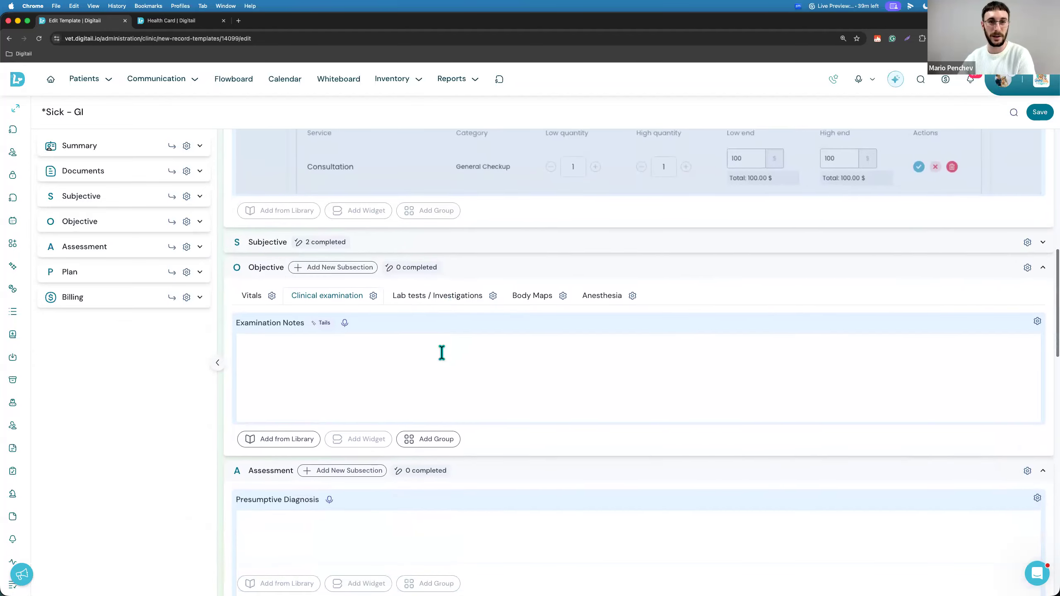
pyautogui.click(382, 357)
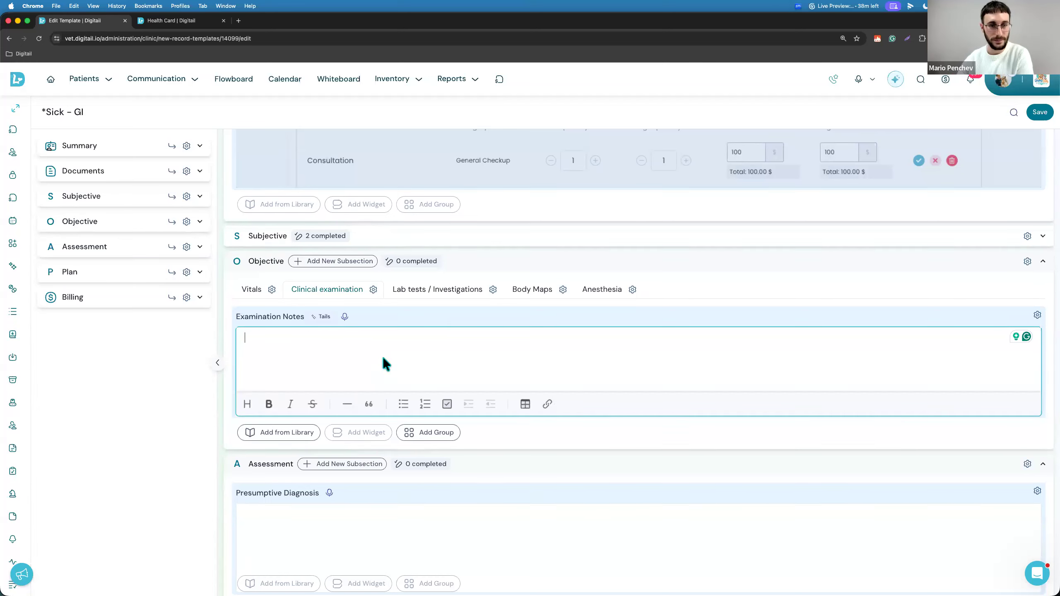
pyautogui.scroll(5, 382, 354)
pyautogui.scroll(7, 385, 357)
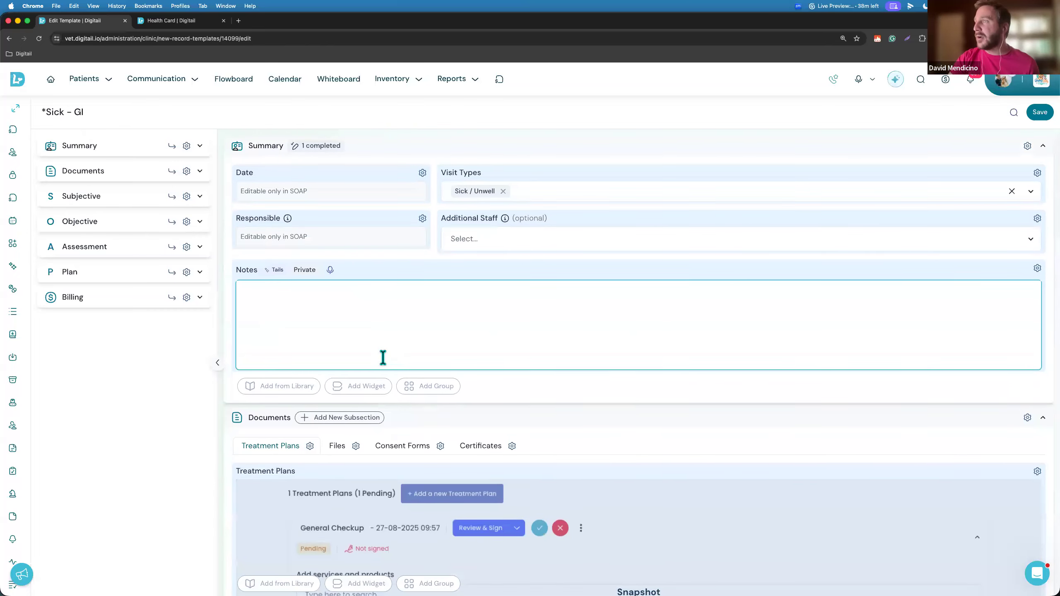
pyautogui.scroll(-14, 383, 356)
pyautogui.scroll(15, 381, 357)
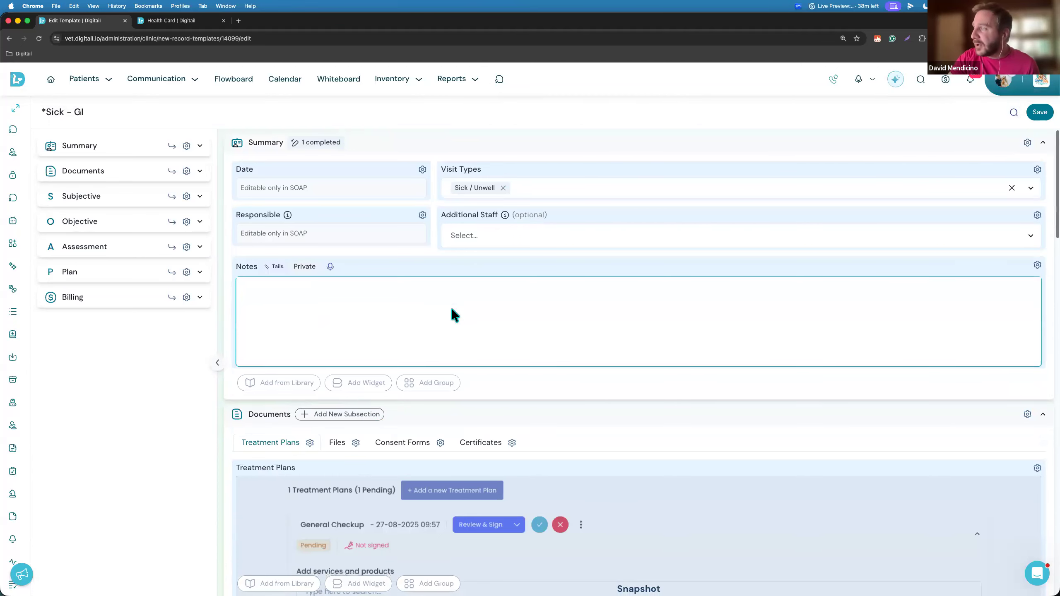
pyautogui.scroll(-9, 452, 307)
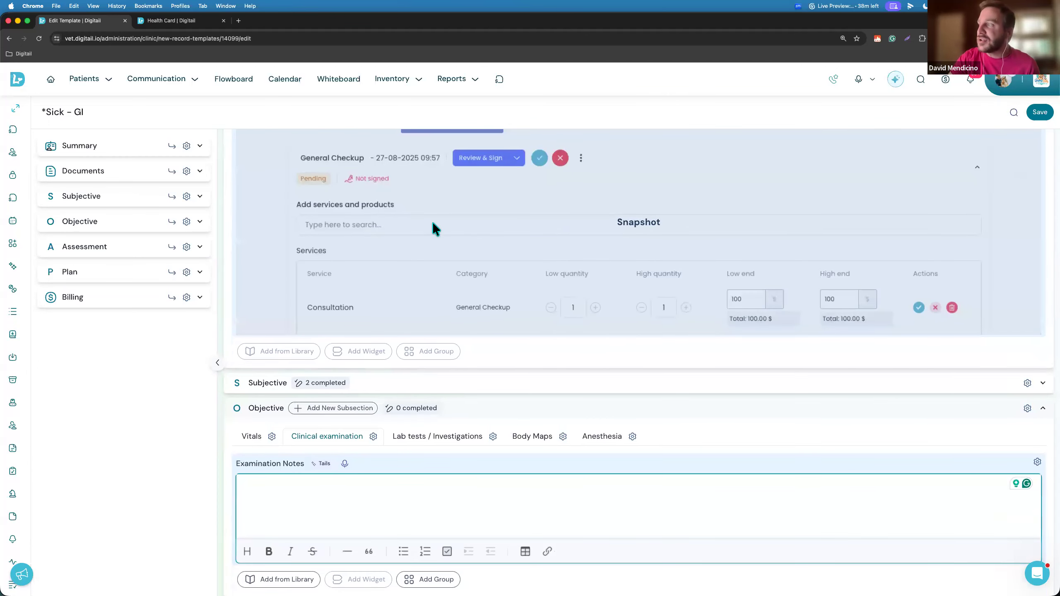
pyautogui.scroll(-1, 432, 222)
pyautogui.scroll(-5, 433, 222)
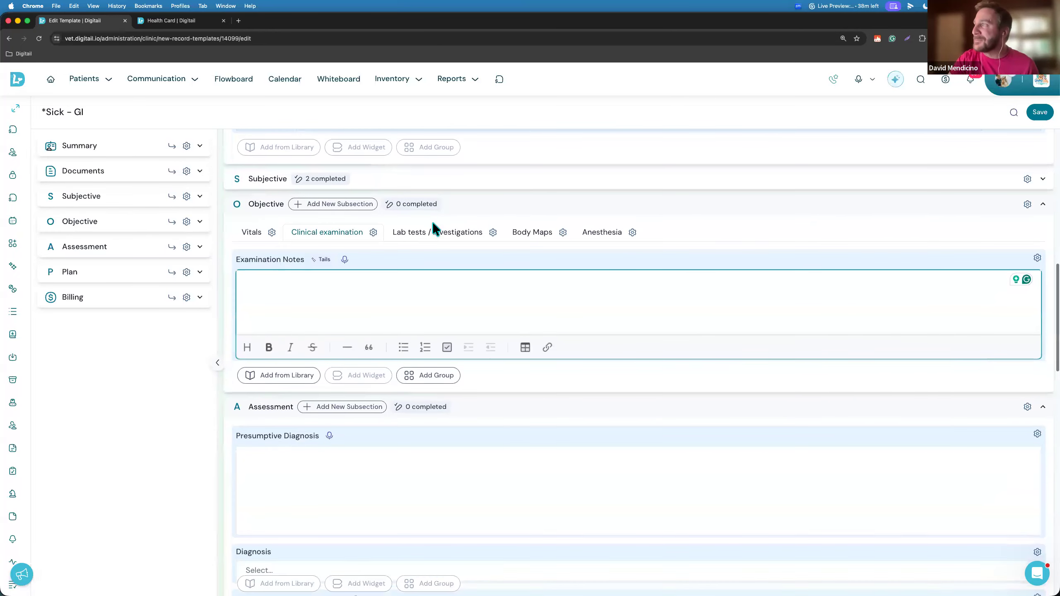
pyautogui.scroll(10, 433, 222)
pyautogui.scroll(3, 310, 473)
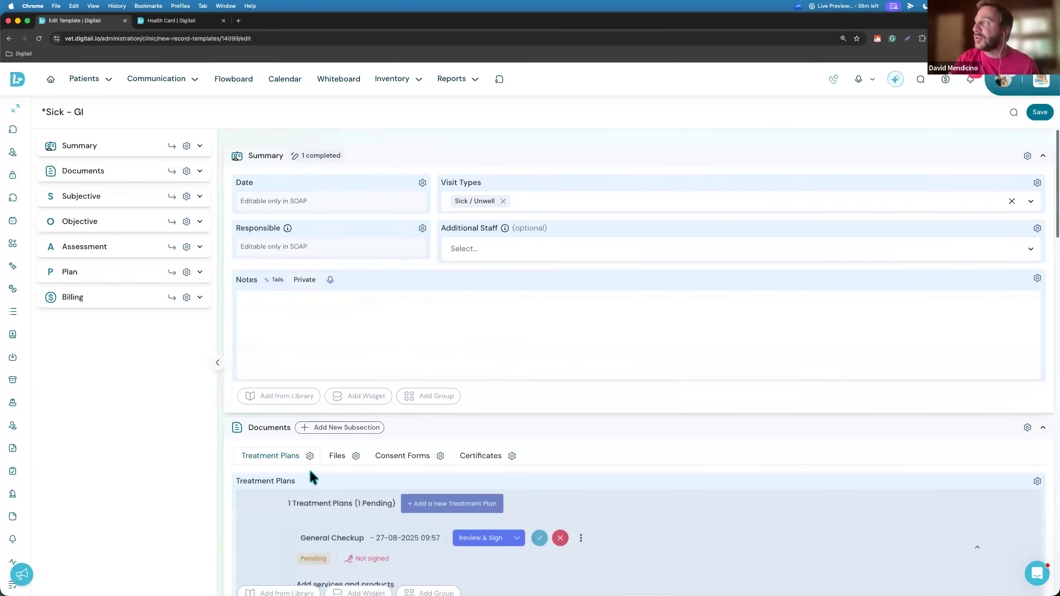
# Jump to the Subjective section from the section outline and save the "*Sick - GI" template
pyautogui.scroll(-12, 413, 314)
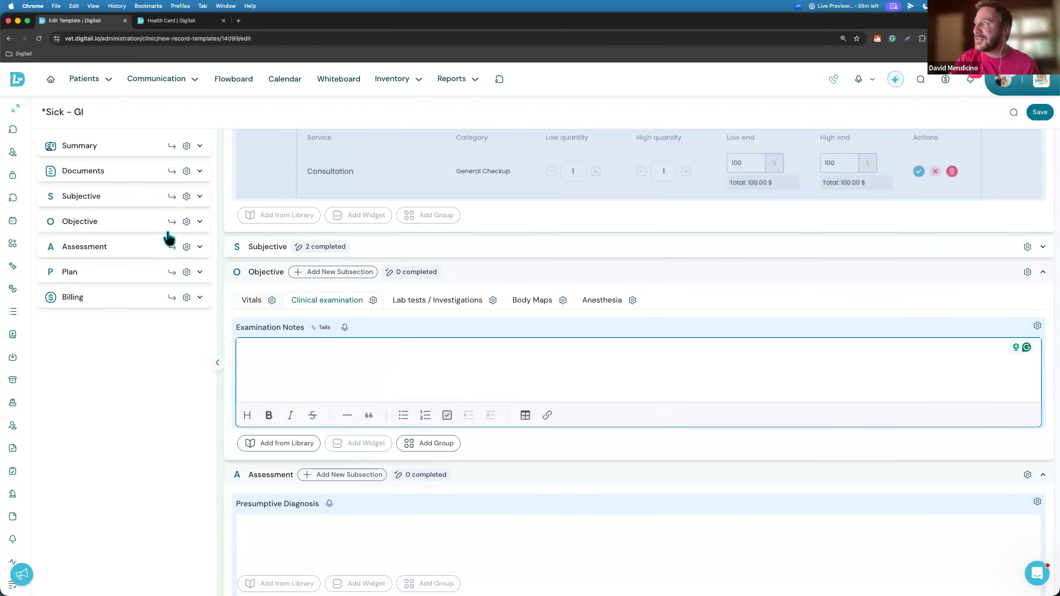
pyautogui.click(173, 198)
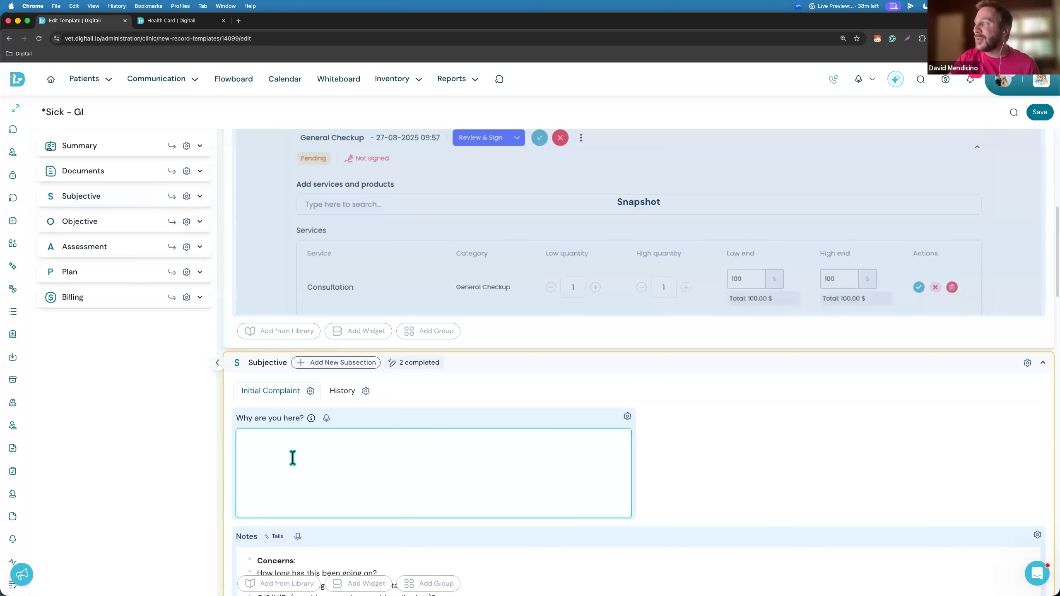
pyautogui.click(1040, 113)
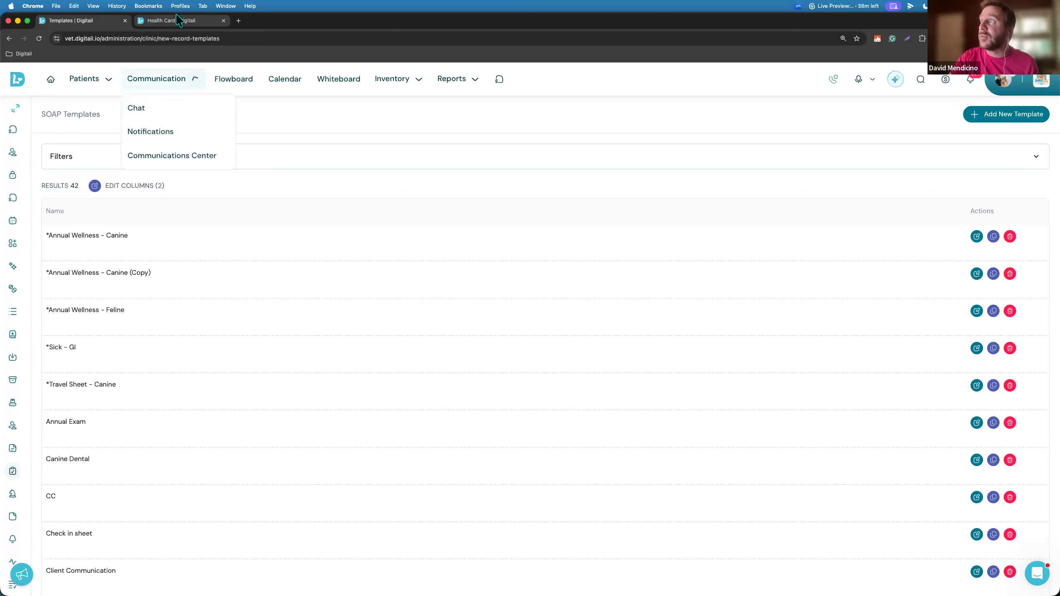
# Open the health card of the cat Helga from the patient list and look over its contents
pyautogui.click(83, 77)
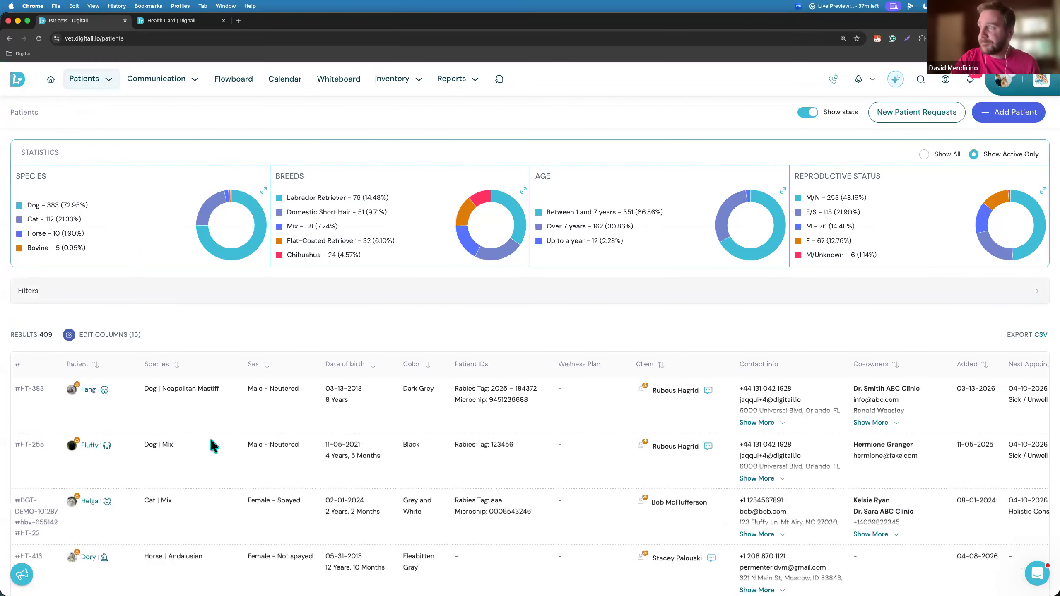
pyautogui.click(88, 503)
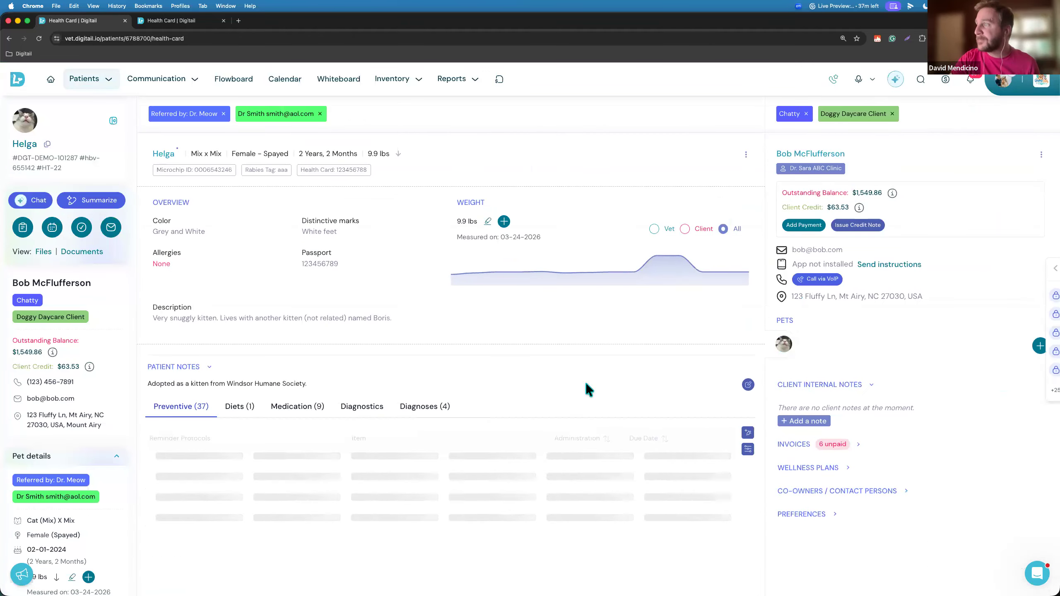
pyautogui.scroll(-10, 586, 384)
pyautogui.scroll(10, 586, 389)
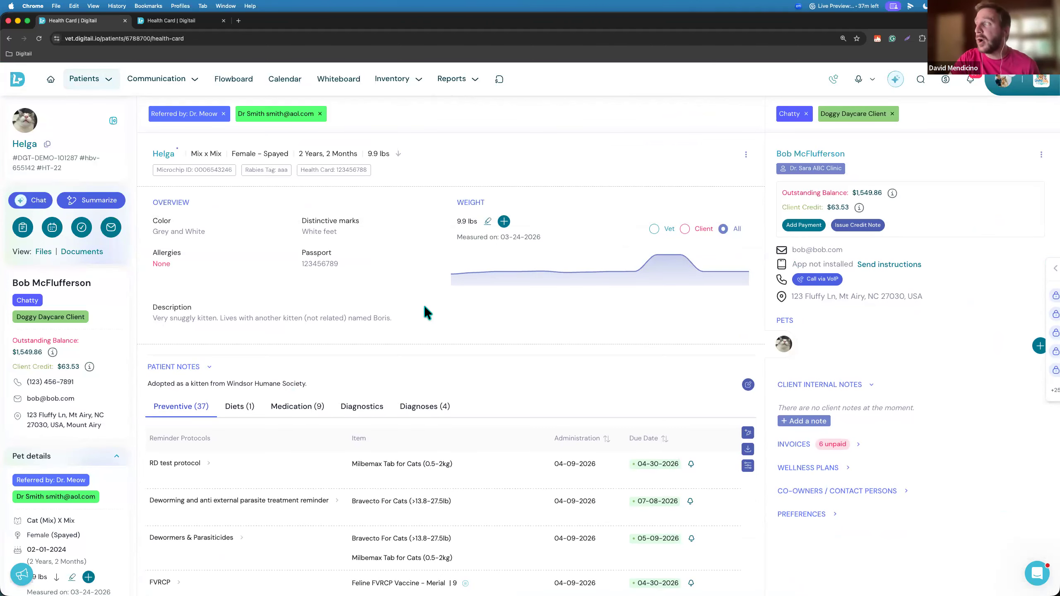
# Look through the records on Helga's health card and expand the record notes of the 03-24-2026 General Checkup
pyautogui.scroll(-7, 423, 310)
pyautogui.scroll(-8, 424, 308)
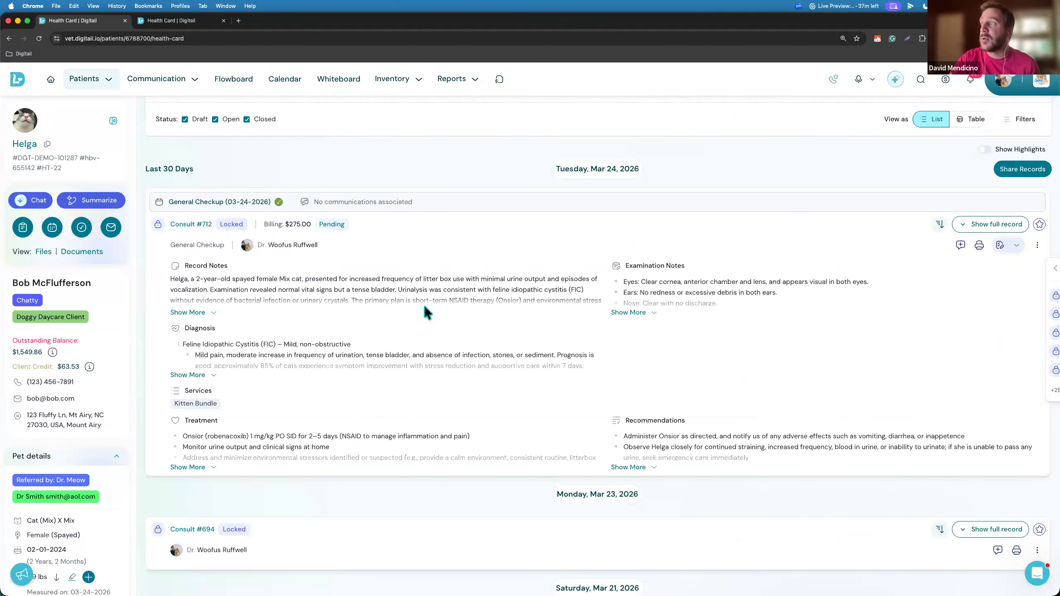
pyautogui.scroll(2, 423, 303)
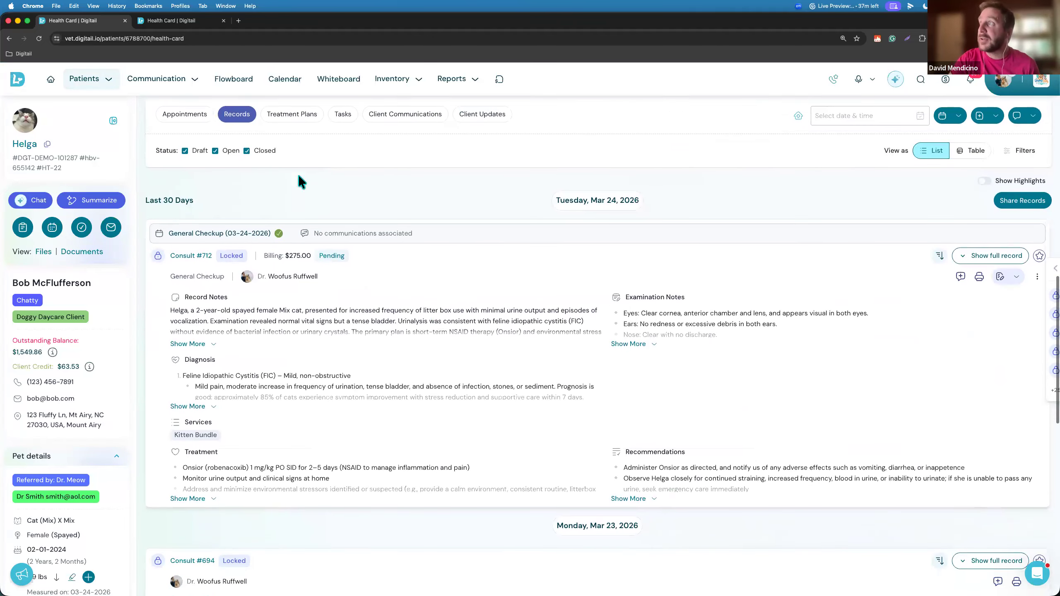
pyautogui.scroll(-3, 461, 318)
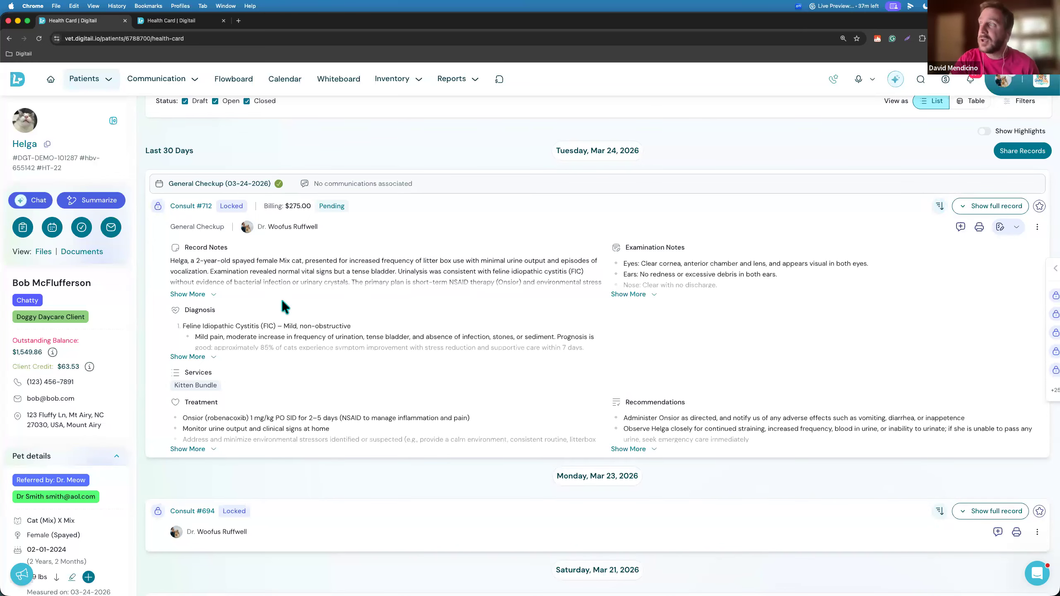
pyautogui.click(181, 294)
pyautogui.scroll(2, 186, 325)
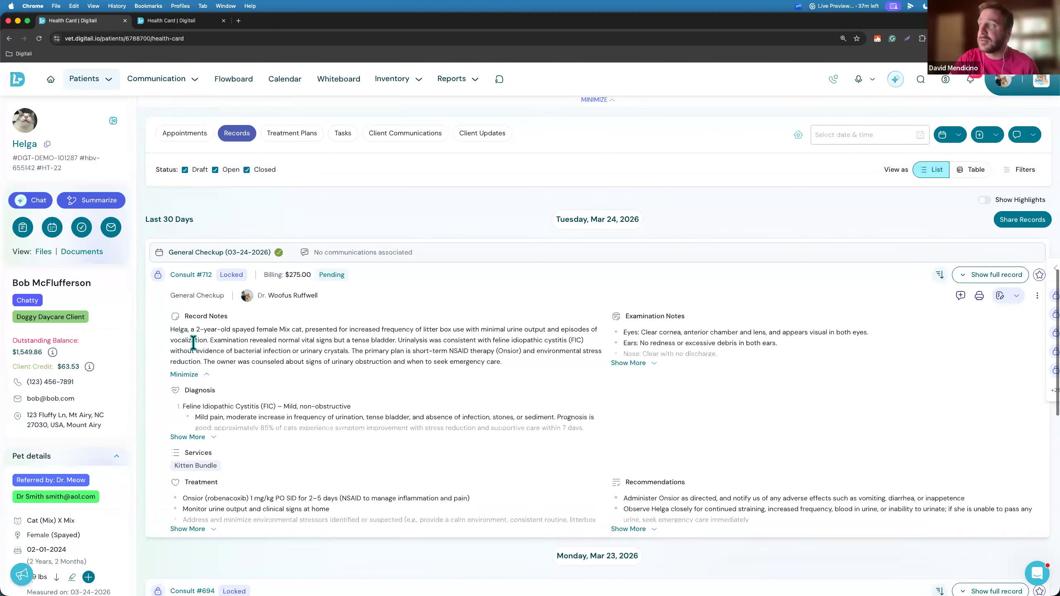
# Expand all sections of the 03-24-2026 General Checkup record to read its examination notes, diagnosis, treatment and recommendations, and collapse them again
pyautogui.click(940, 275)
pyautogui.scroll(-8, 750, 384)
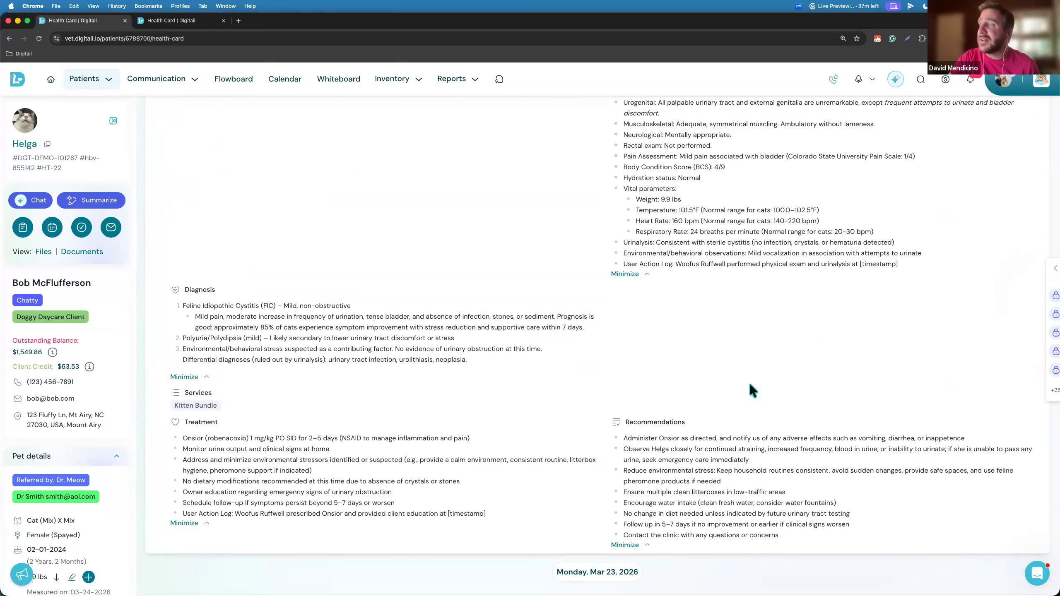
pyautogui.scroll(1, 750, 384)
pyautogui.scroll(-1, 750, 384)
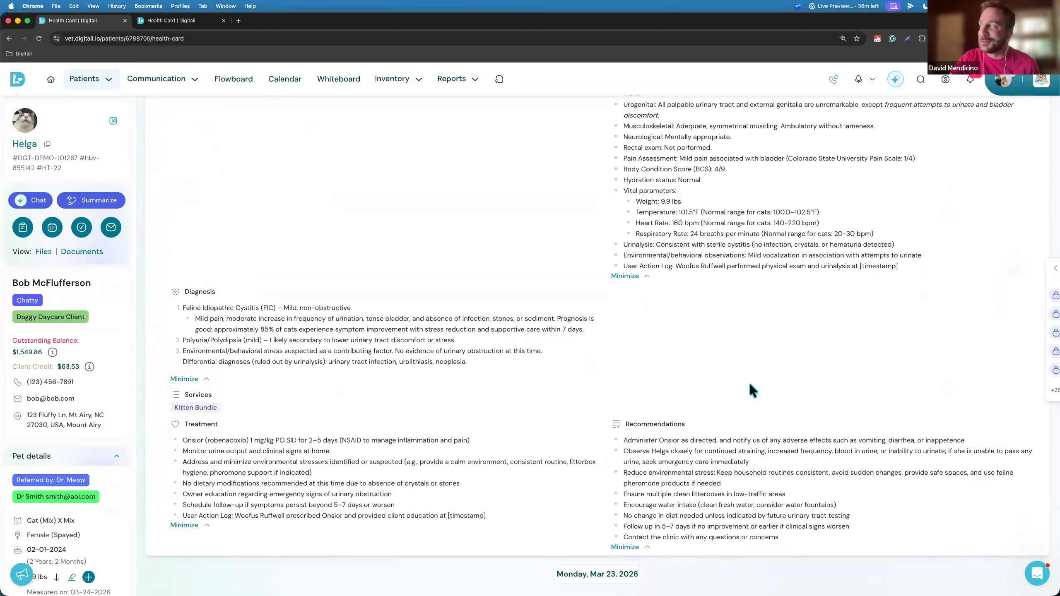
pyautogui.scroll(5, 750, 388)
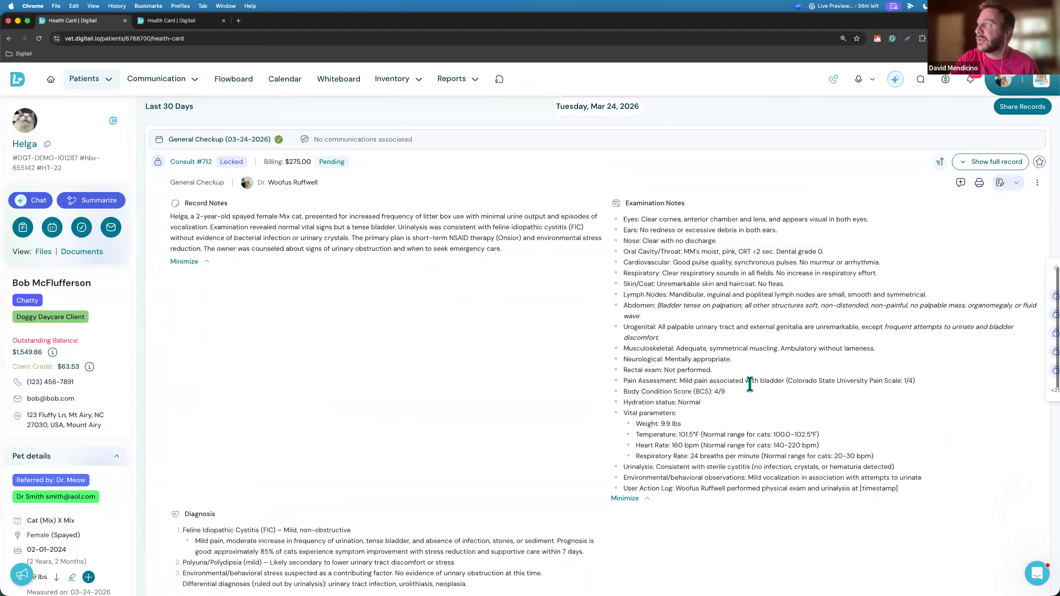
pyautogui.scroll(-6, 689, 336)
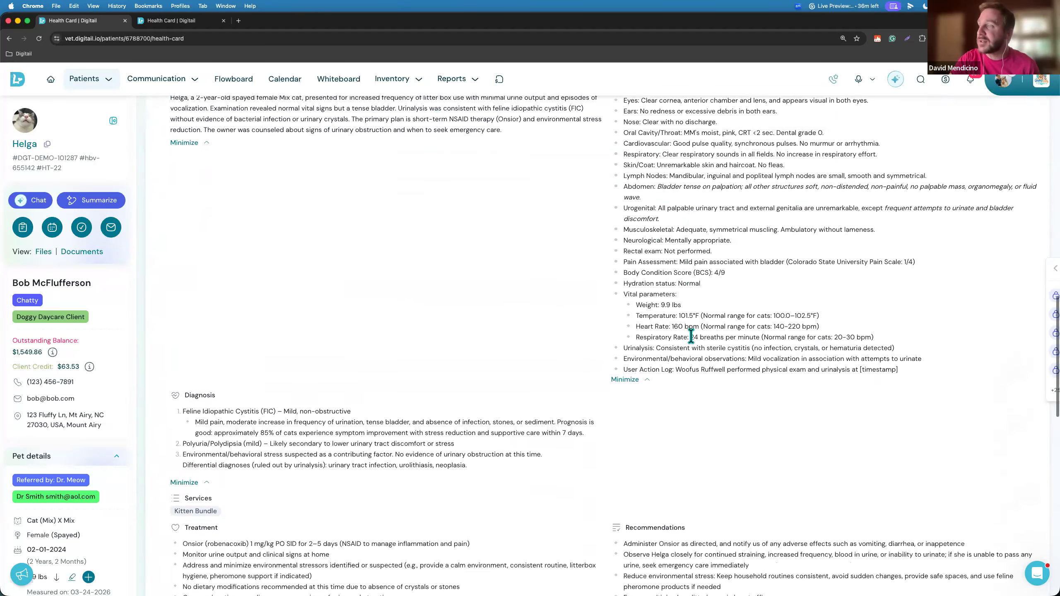
pyautogui.scroll(5, 680, 328)
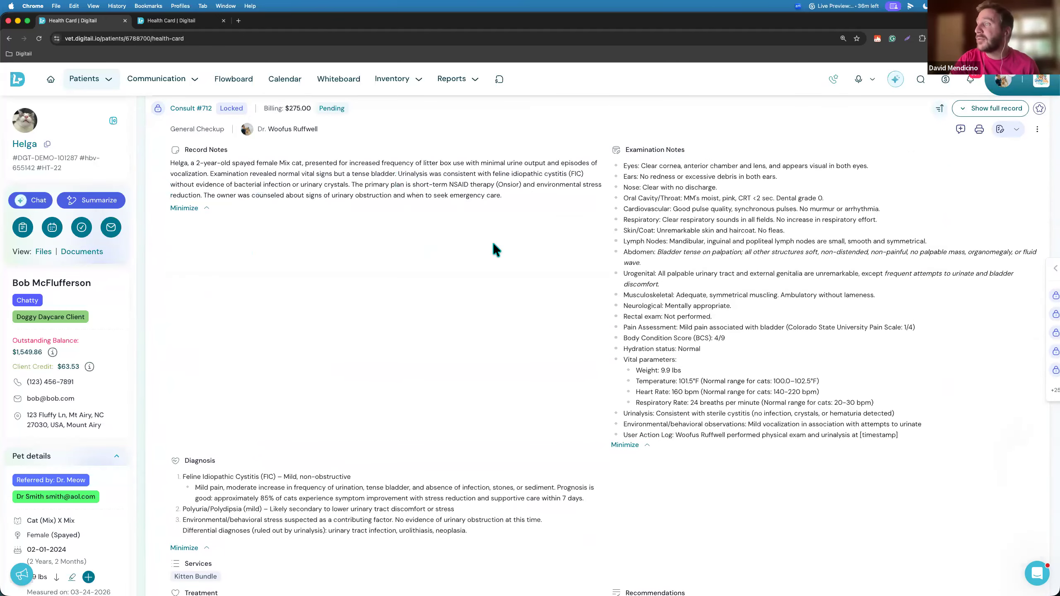
pyautogui.scroll(-7, 493, 245)
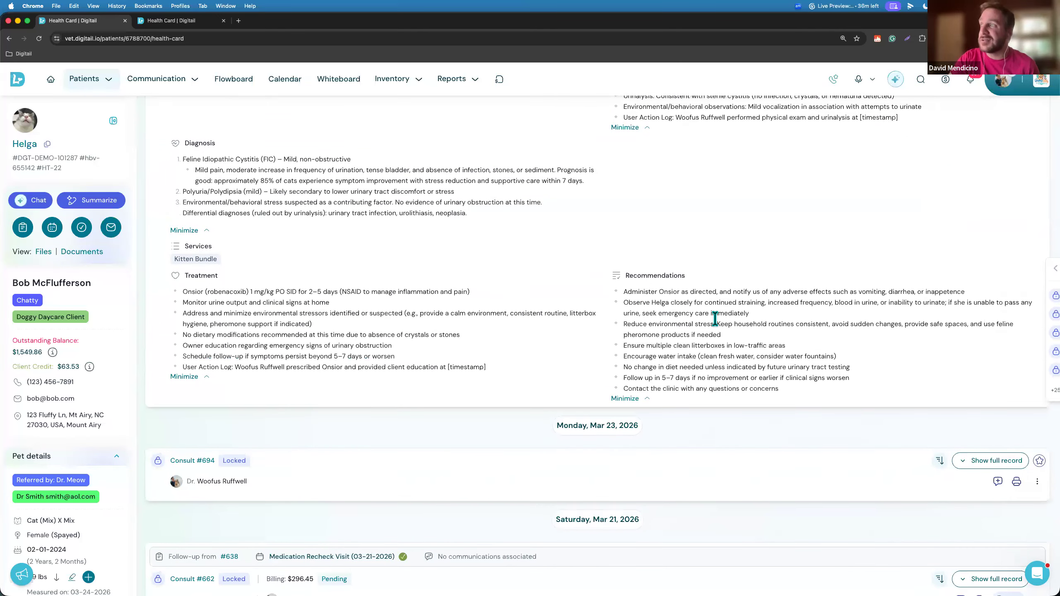
pyautogui.scroll(8, 715, 318)
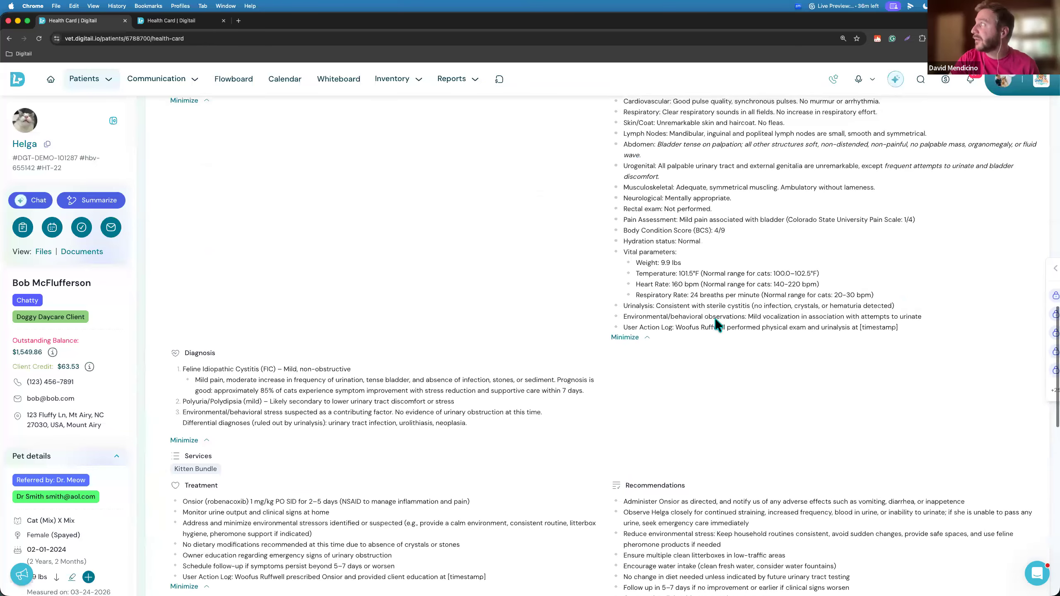
pyautogui.click(940, 127)
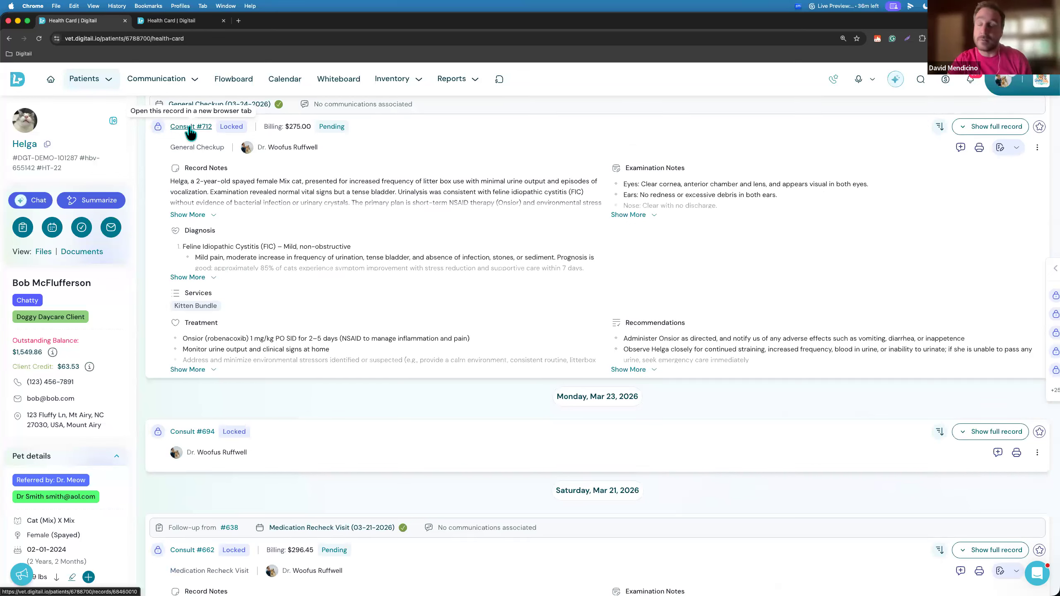
# Show the full record of the 03-24-2026 General Checkup, review its Summary to Objective sections, and hide it again
pyautogui.click(1007, 126)
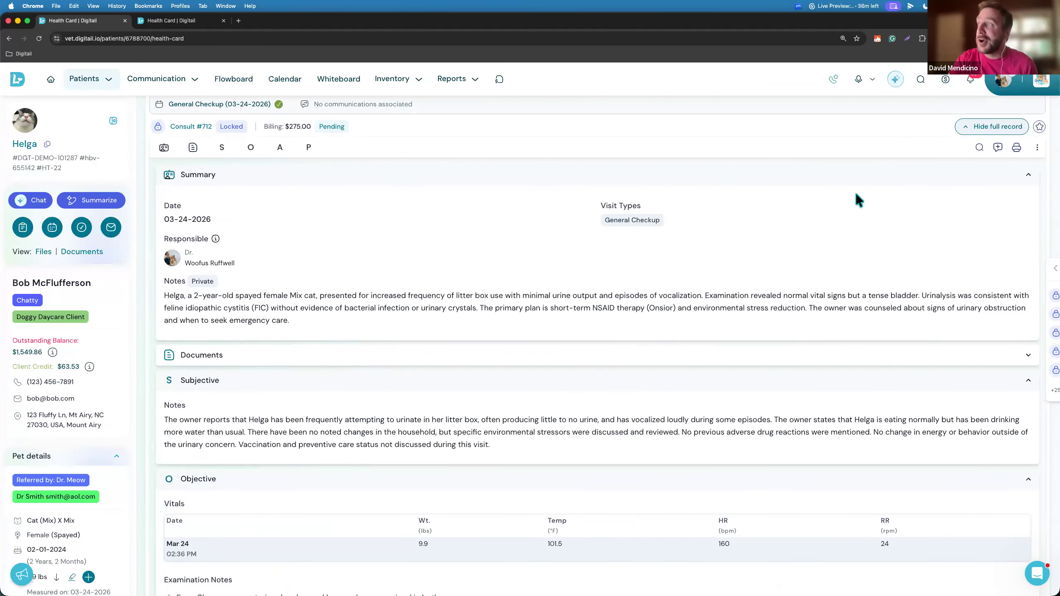
pyautogui.scroll(-8, 856, 196)
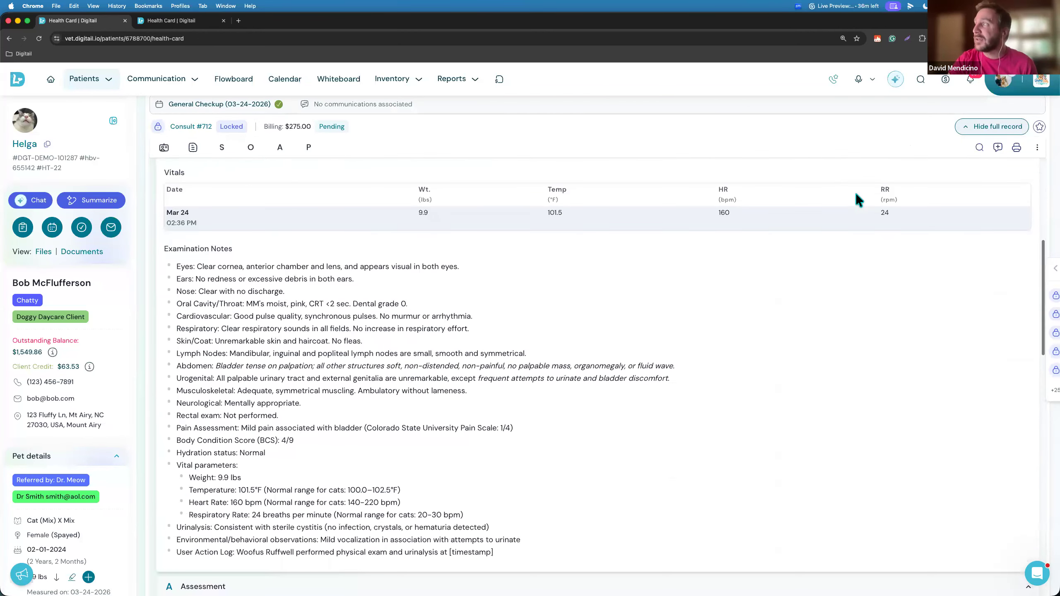
pyautogui.scroll(8, 856, 195)
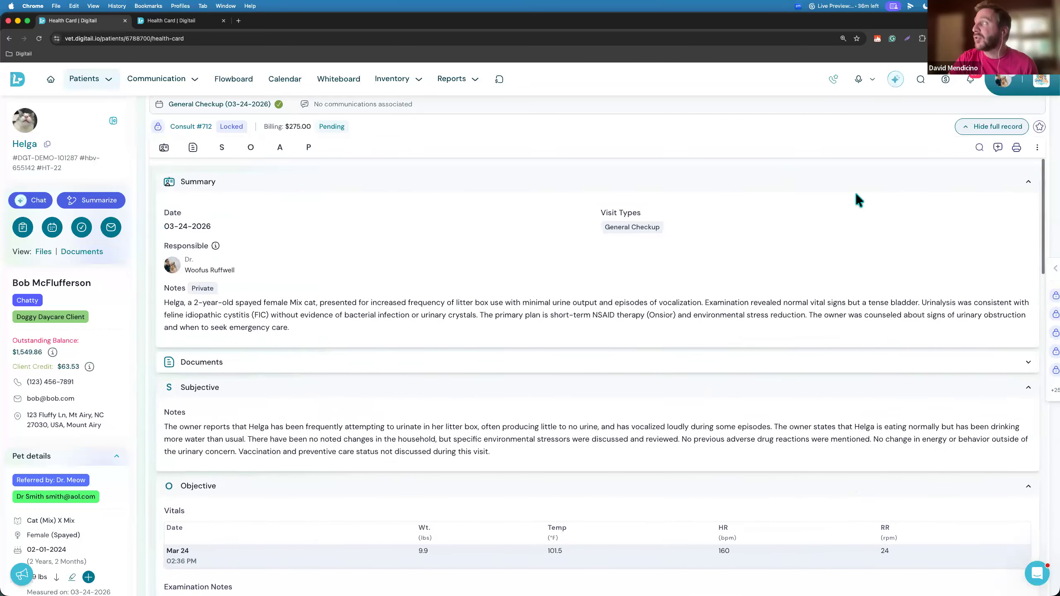
pyautogui.click(989, 126)
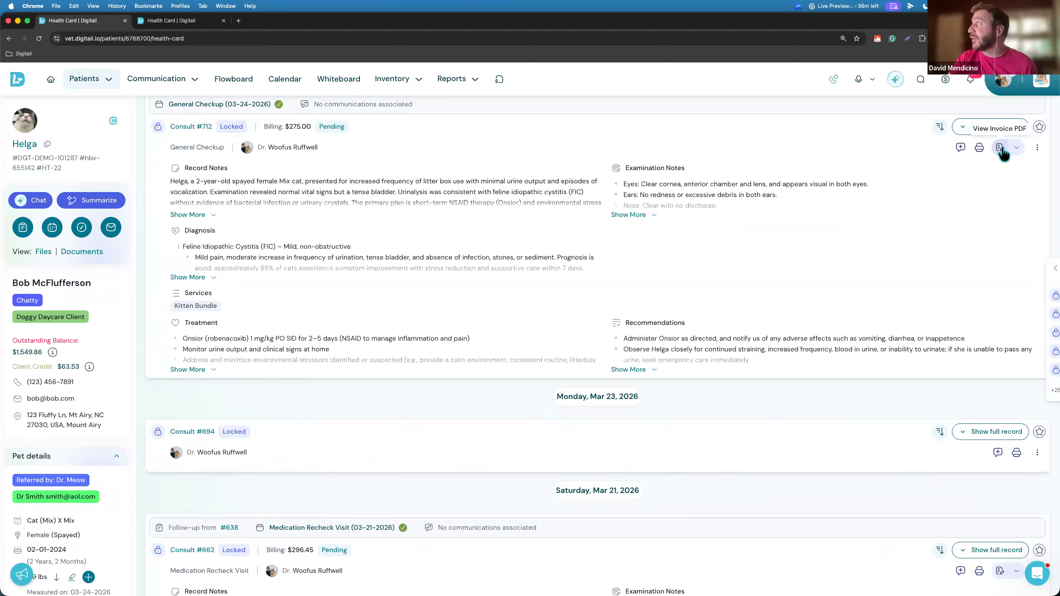
# Check which document options and additional record actions are offered for the 03-24-2026 General Checkup
pyautogui.click(1017, 147)
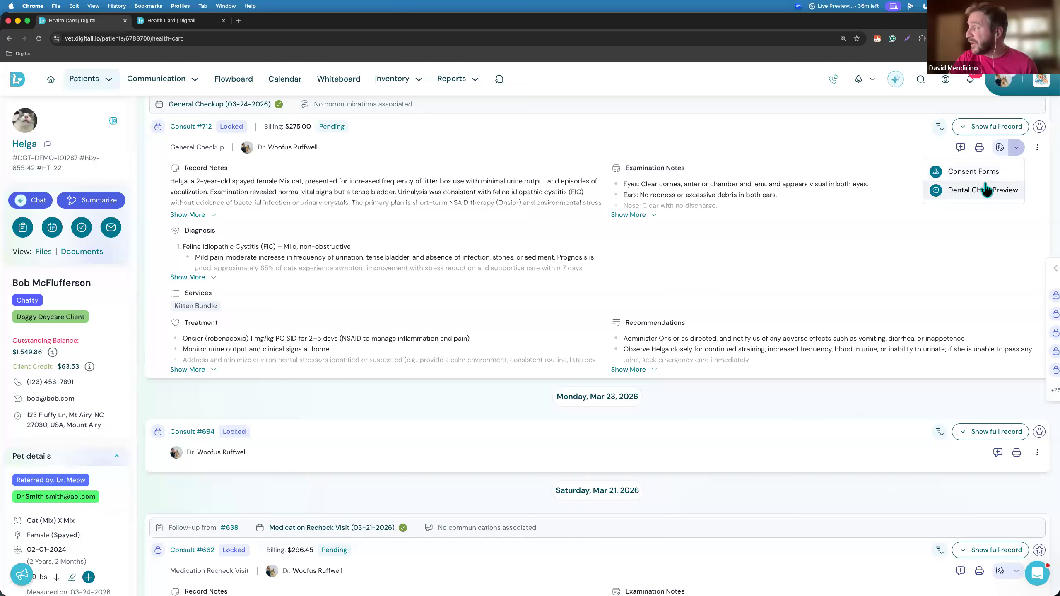
pyautogui.click(908, 247)
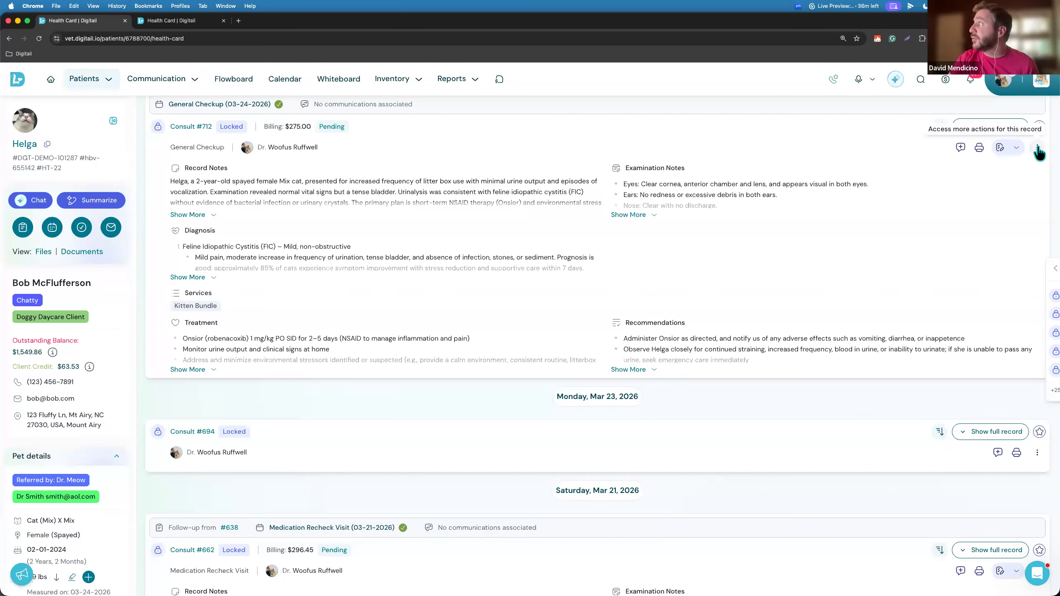
pyautogui.click(1038, 149)
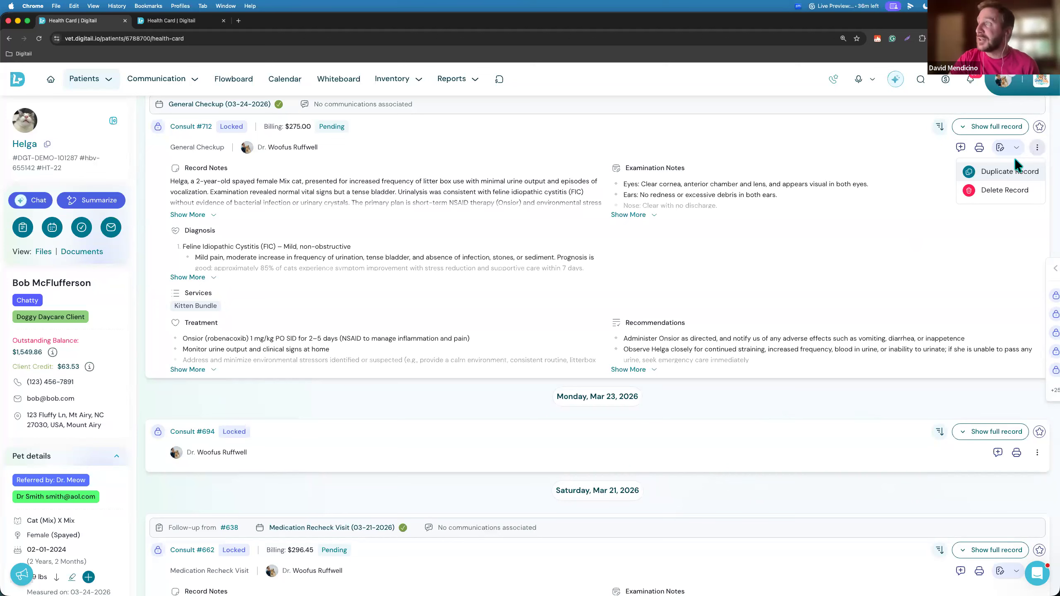
pyautogui.click(807, 235)
# Add a new record for Helga without a template
pyautogui.scroll(2, 808, 235)
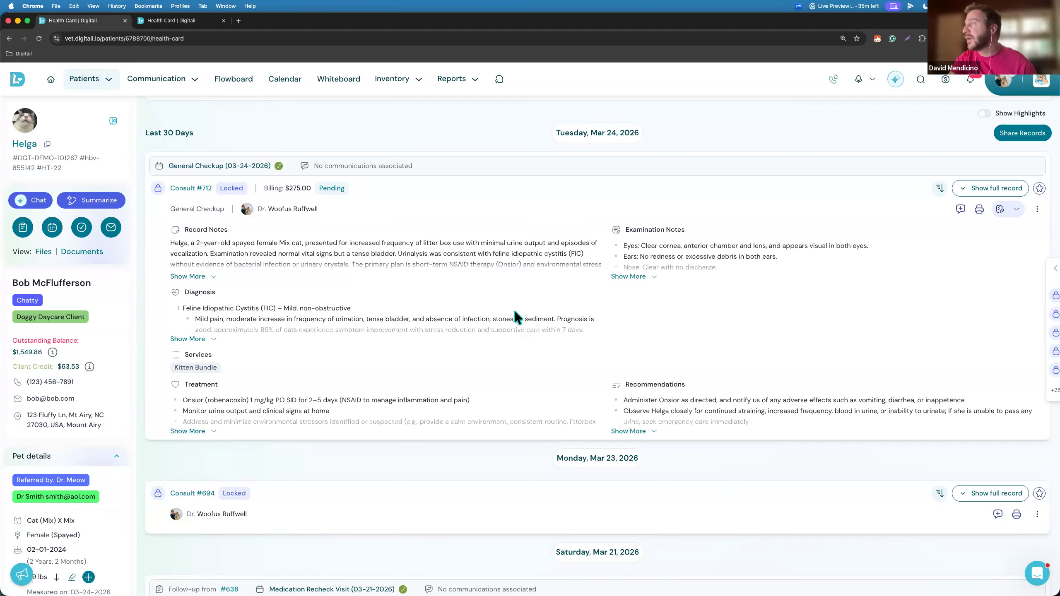
pyautogui.scroll(5, 515, 313)
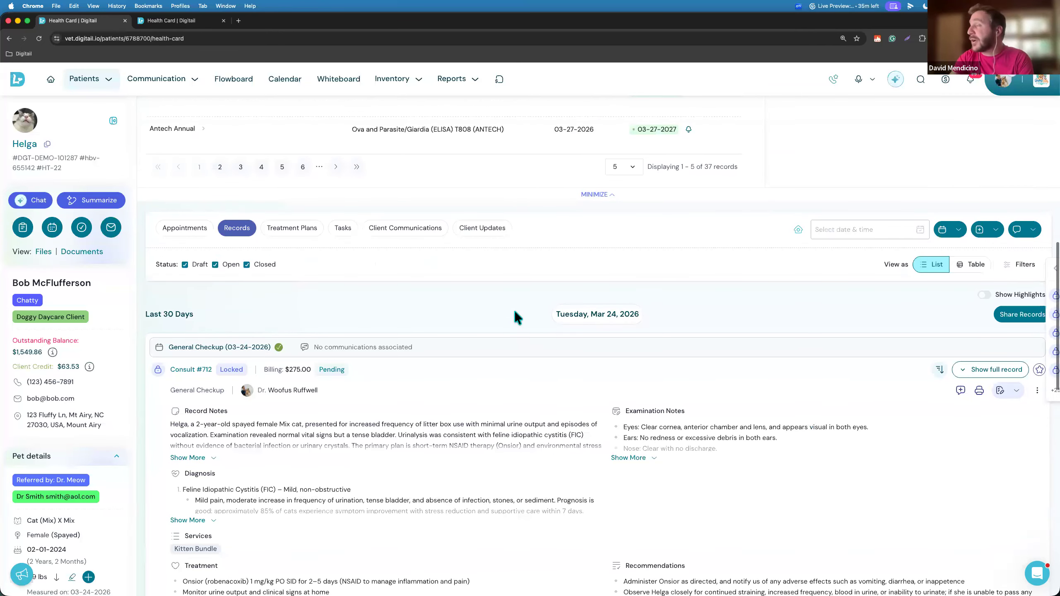
pyautogui.click(979, 235)
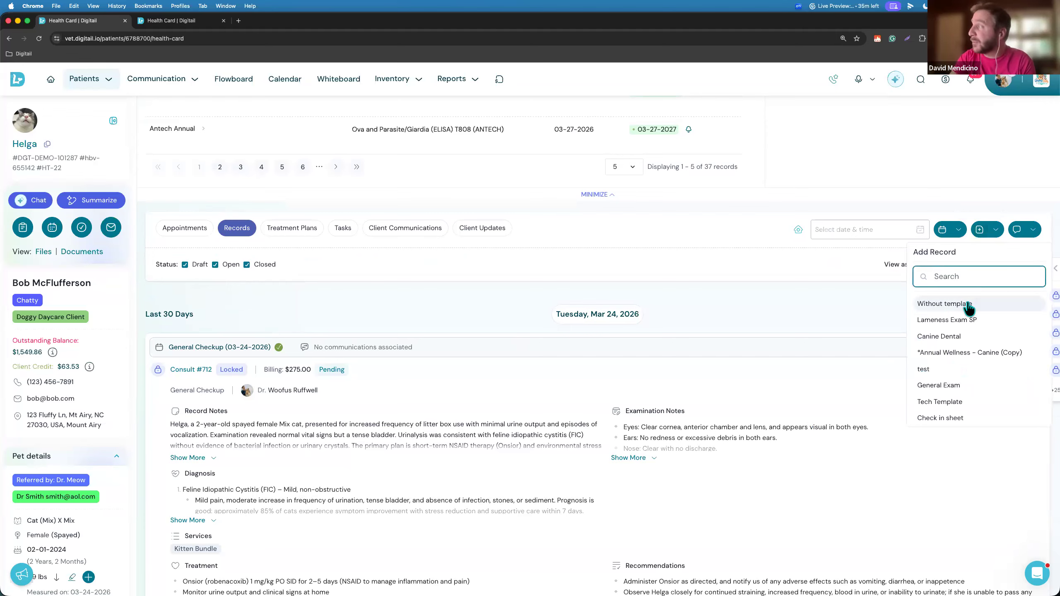
pyautogui.click(967, 305)
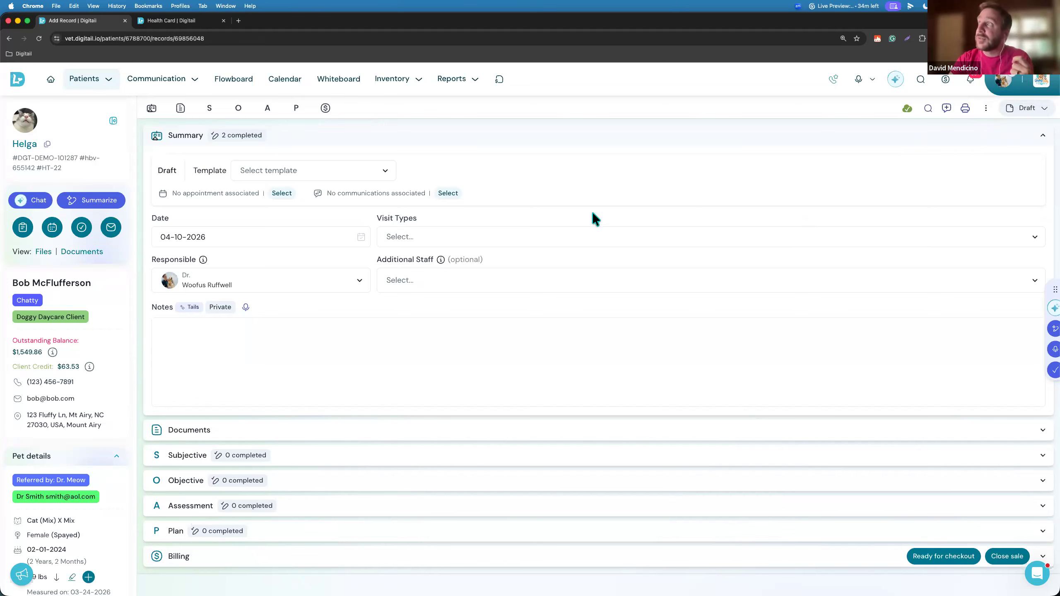
# Turn off Default to SOAP 2.0 Only in the clinic's administration preferences and save them
pyautogui.click(1003, 86)
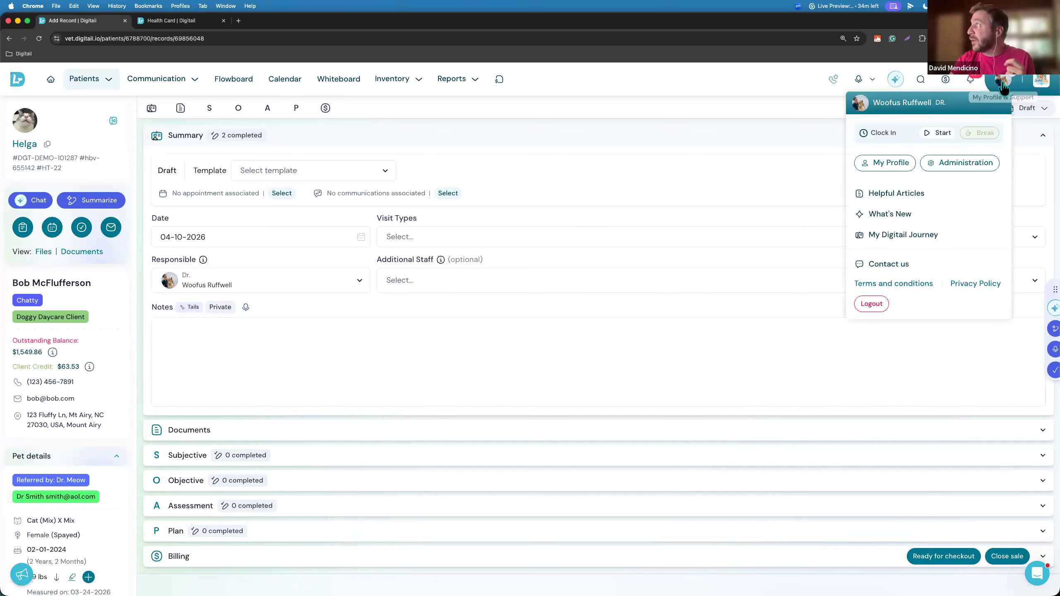
pyautogui.click(967, 163)
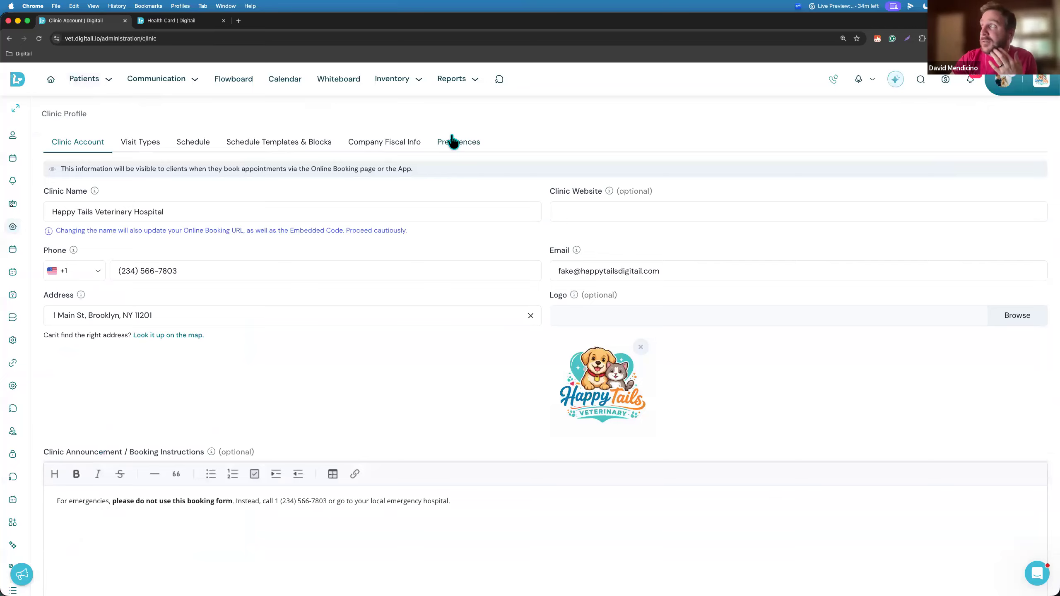
pyautogui.click(453, 142)
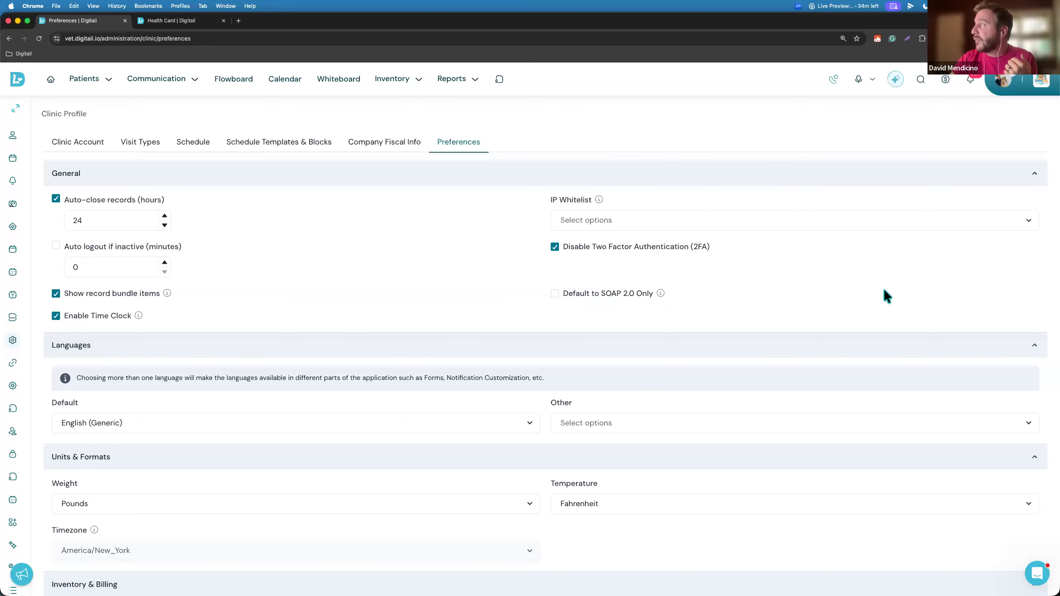
pyautogui.scroll(-15, 934, 458)
pyautogui.click(1004, 573)
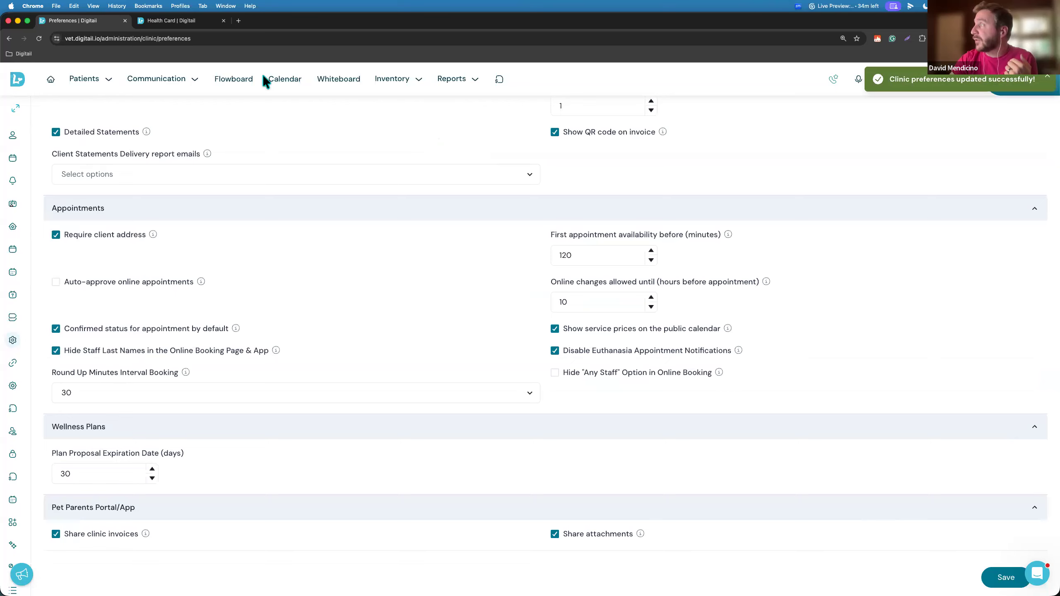
# Return to Helga's health card from the patient list and open the Apr 10, 2026 draft record
pyautogui.click(82, 79)
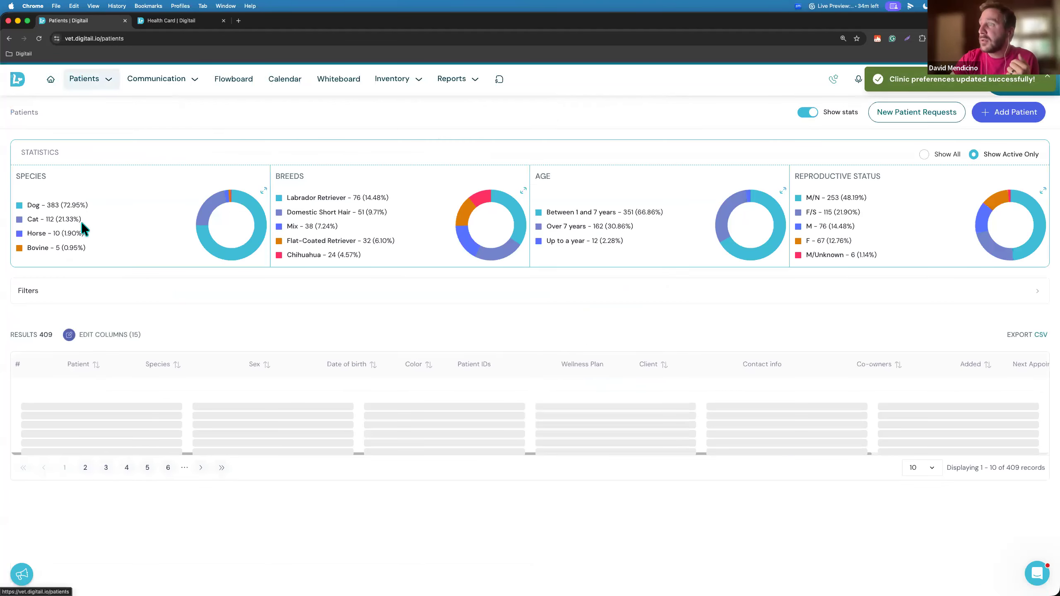
pyautogui.click(93, 390)
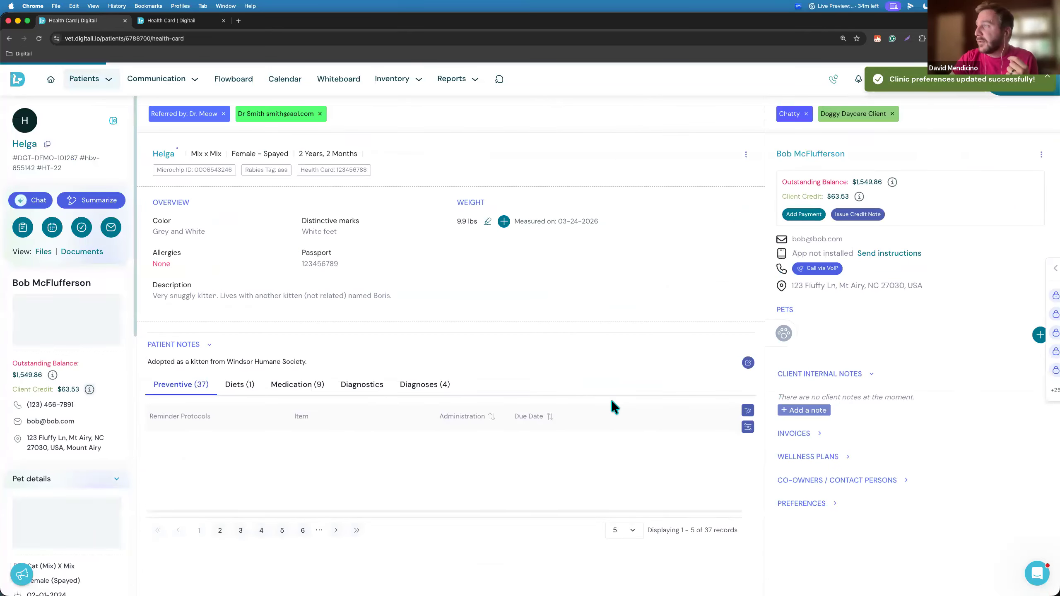
pyautogui.scroll(-10, 612, 407)
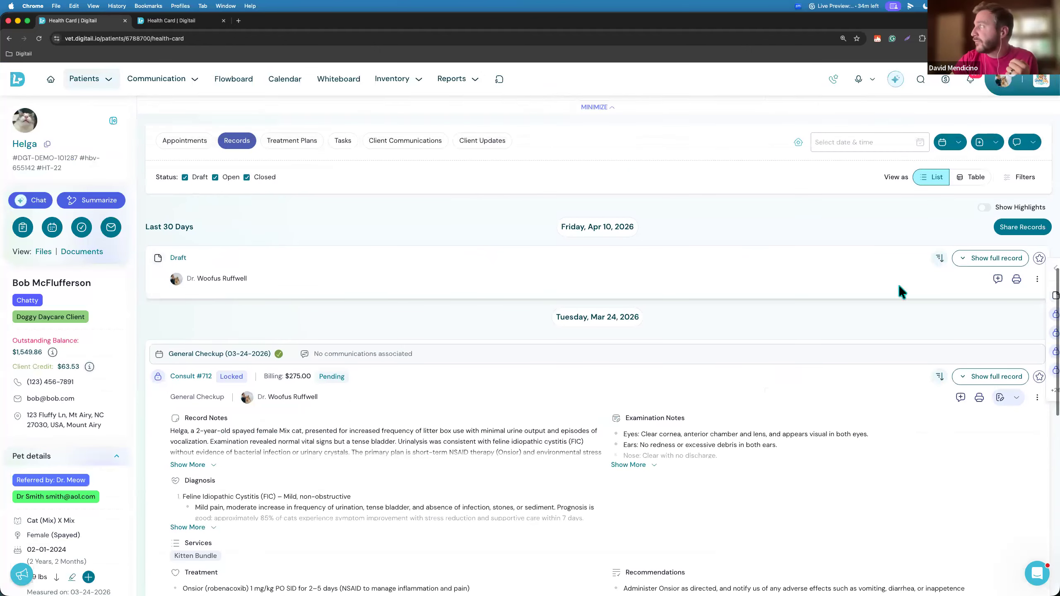
pyautogui.click(176, 258)
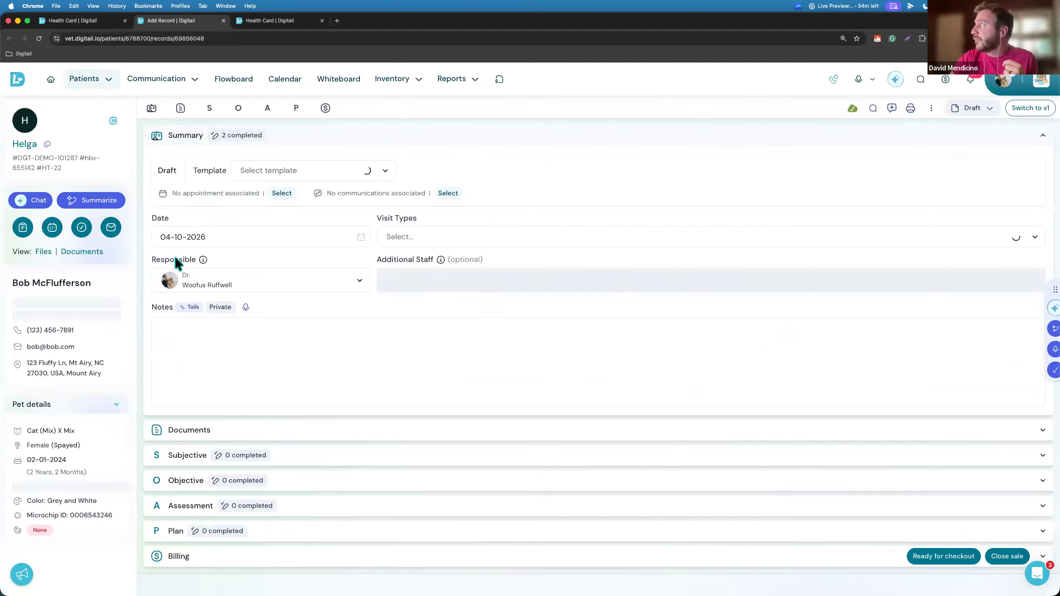
# Switch the draft record to the v1 layout to look over its sections, and return to v2
pyautogui.click(1036, 109)
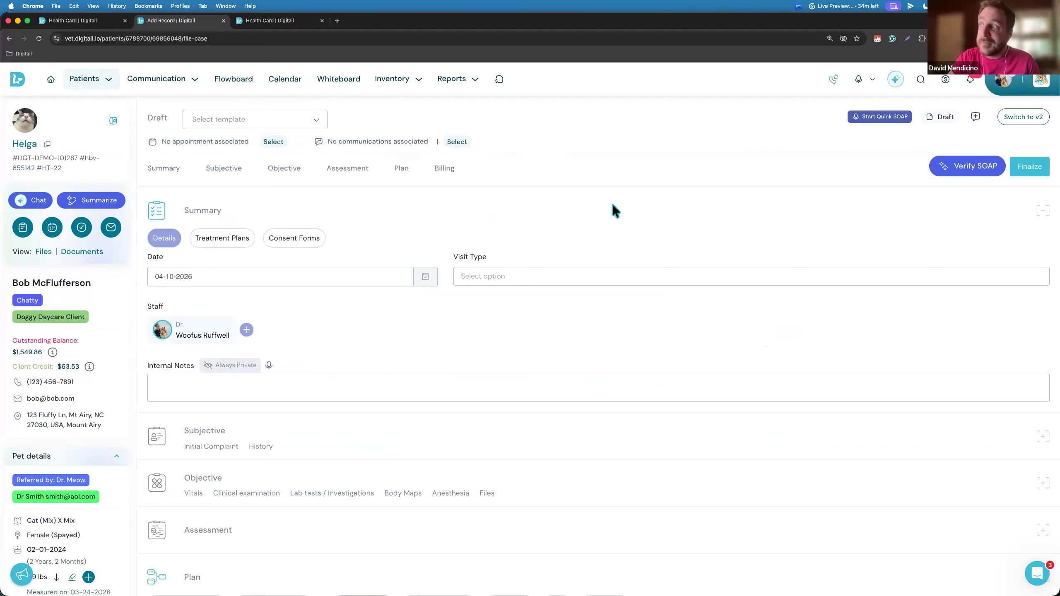
pyautogui.scroll(-2, 612, 205)
pyautogui.scroll(2, 612, 205)
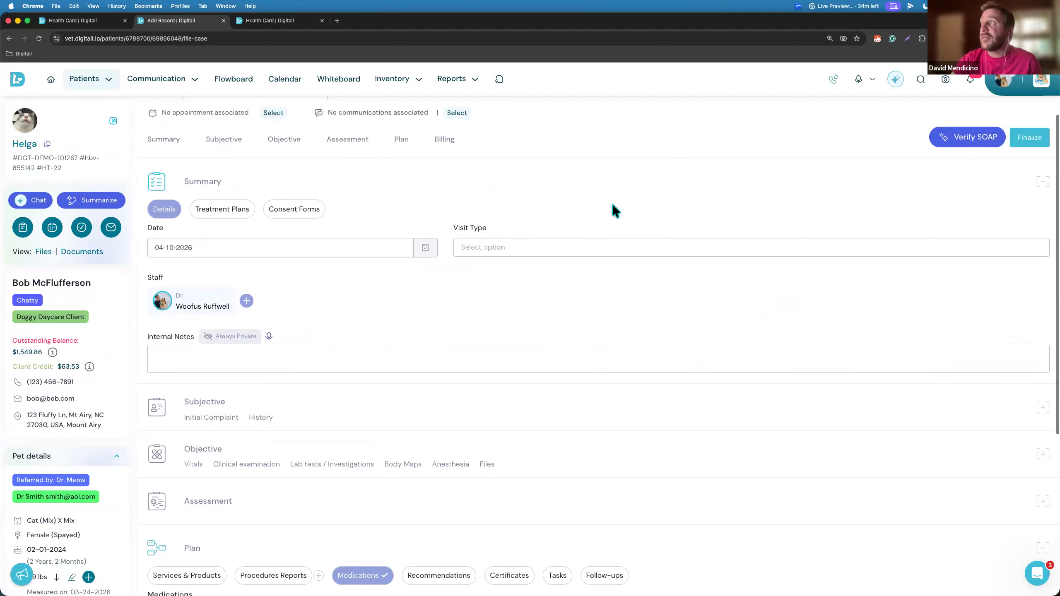
pyautogui.scroll(1, 613, 206)
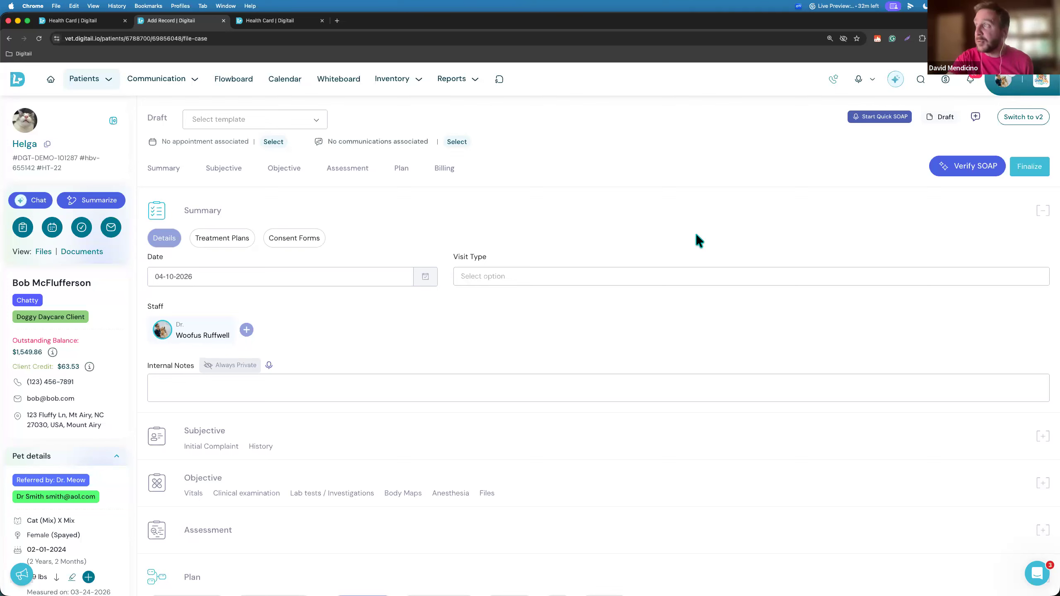
pyautogui.click(1015, 119)
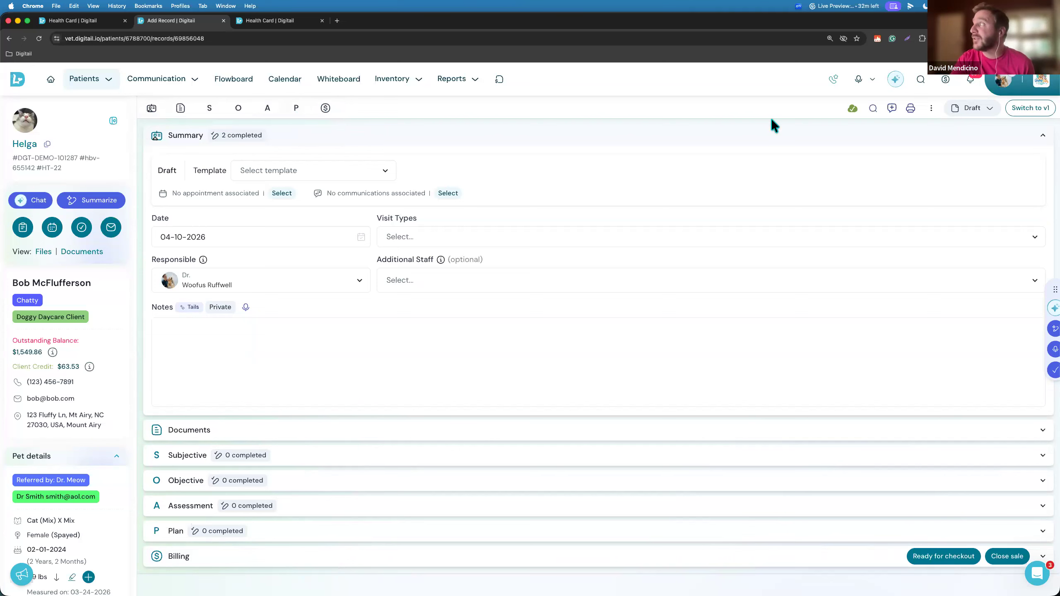
# Save the draft record and open the search for its sections, fields or widgets
pyautogui.click(852, 106)
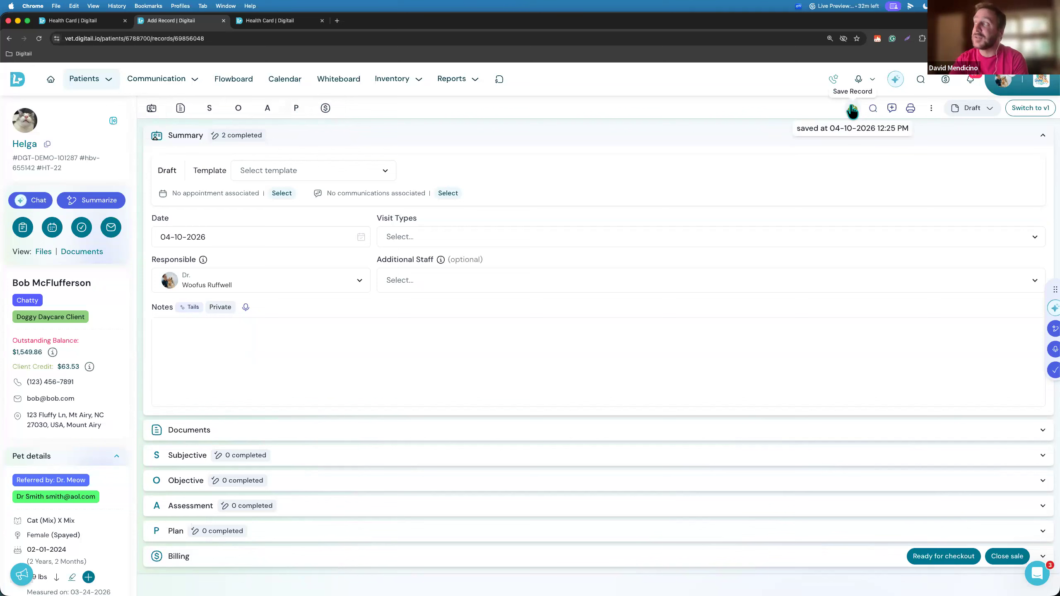
pyautogui.click(516, 332)
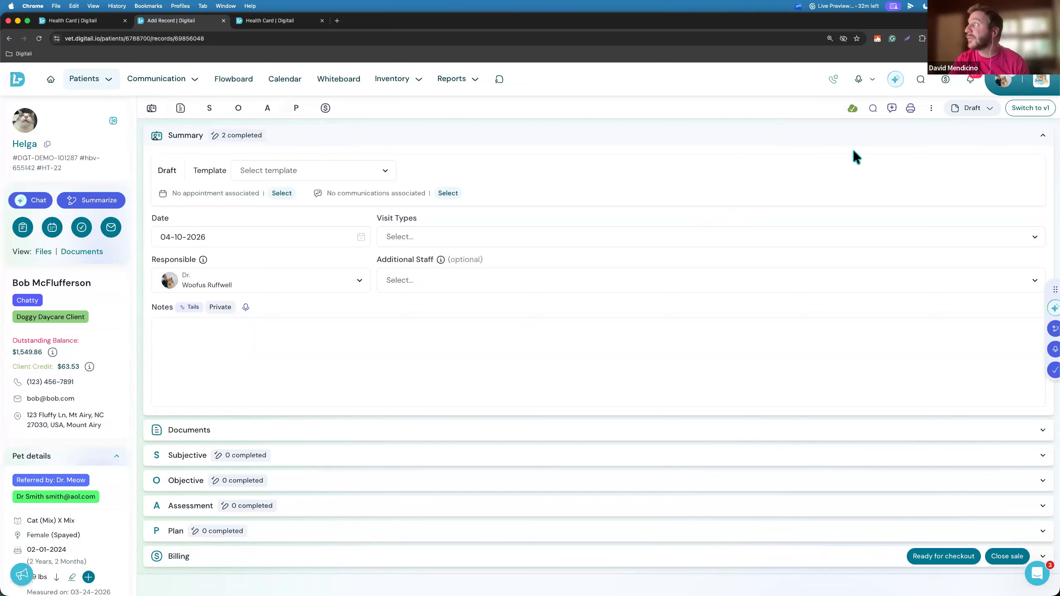
pyautogui.click(873, 109)
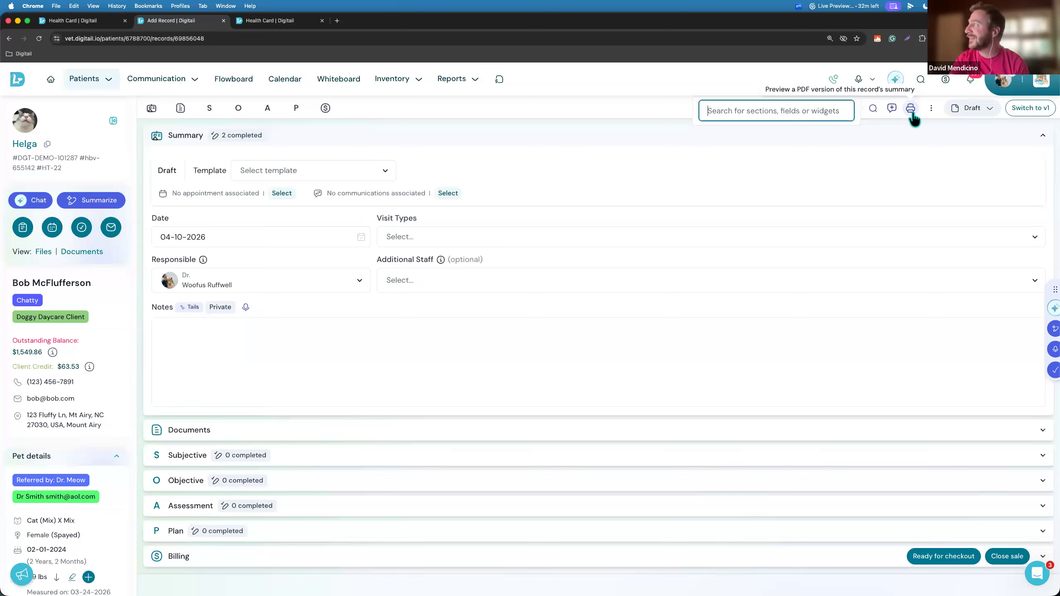
# Add the Vaccinations visit type to the draft record and set the record's status to In progress
pyautogui.click(979, 109)
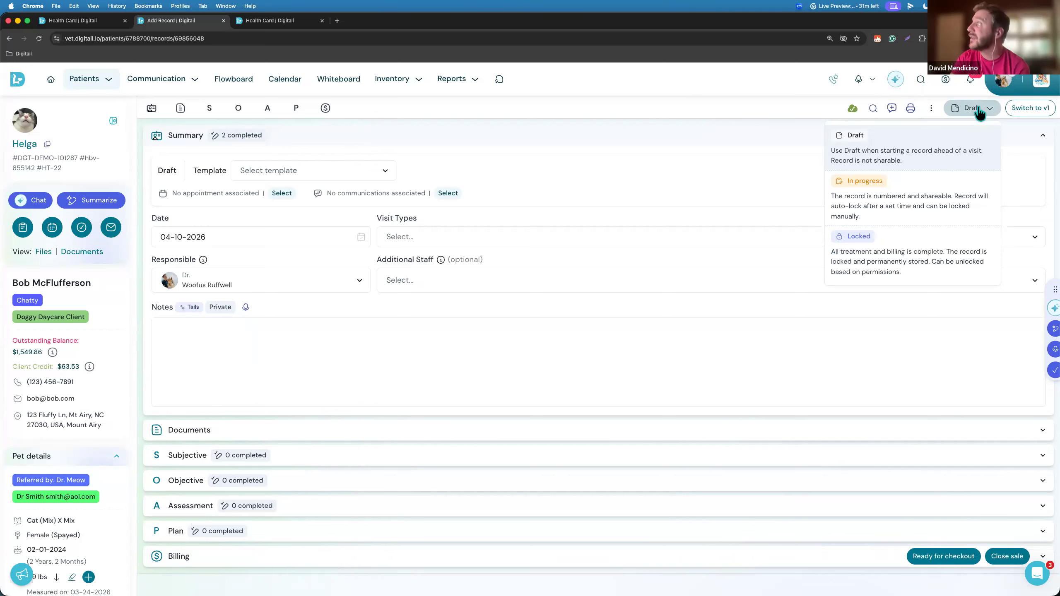
pyautogui.click(916, 188)
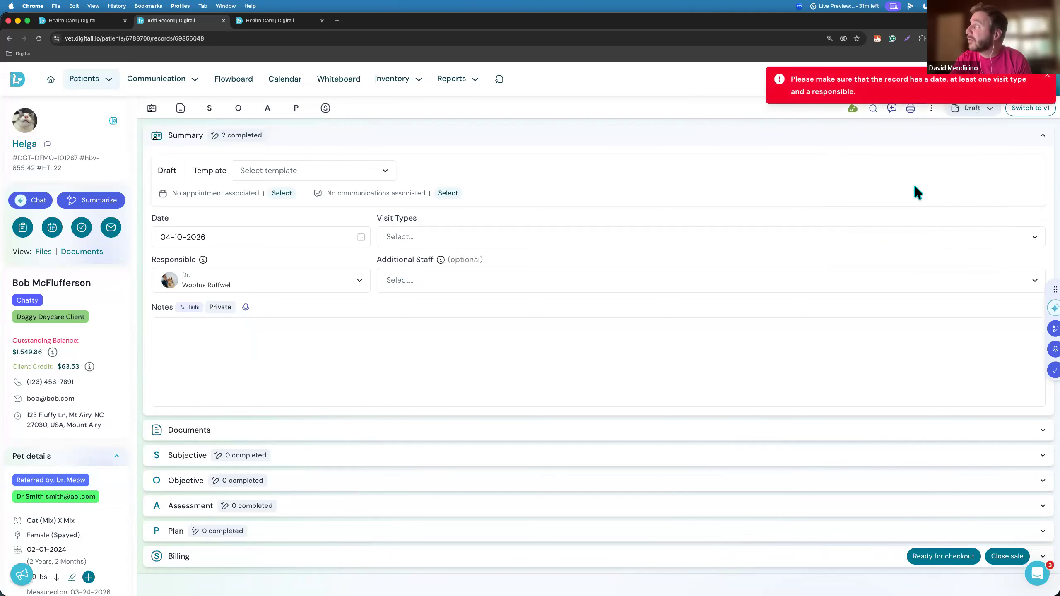
pyautogui.click(433, 242)
pyautogui.click(433, 280)
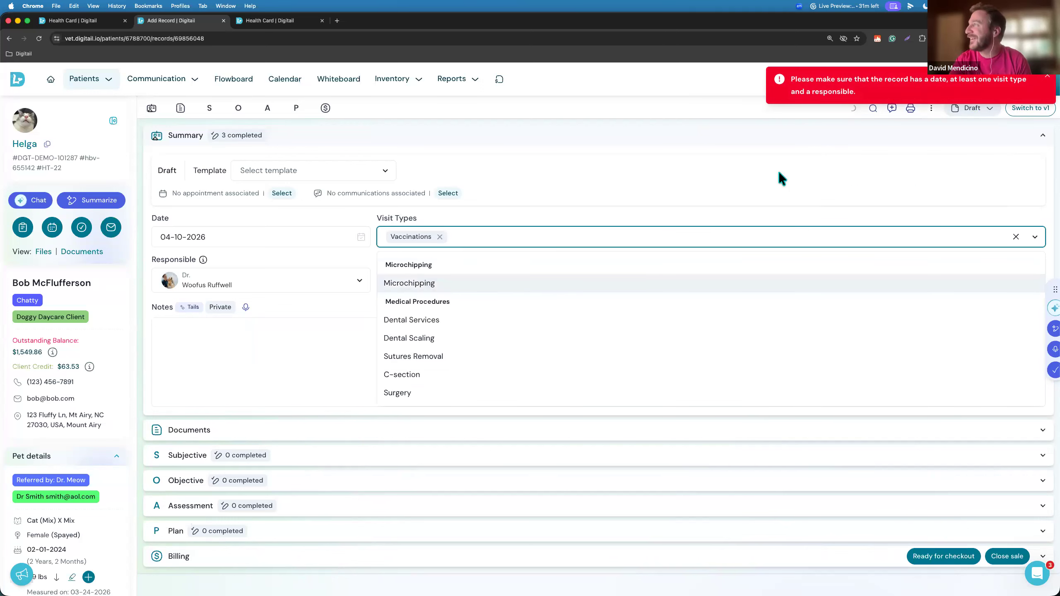
pyautogui.click(779, 170)
pyautogui.click(1044, 83)
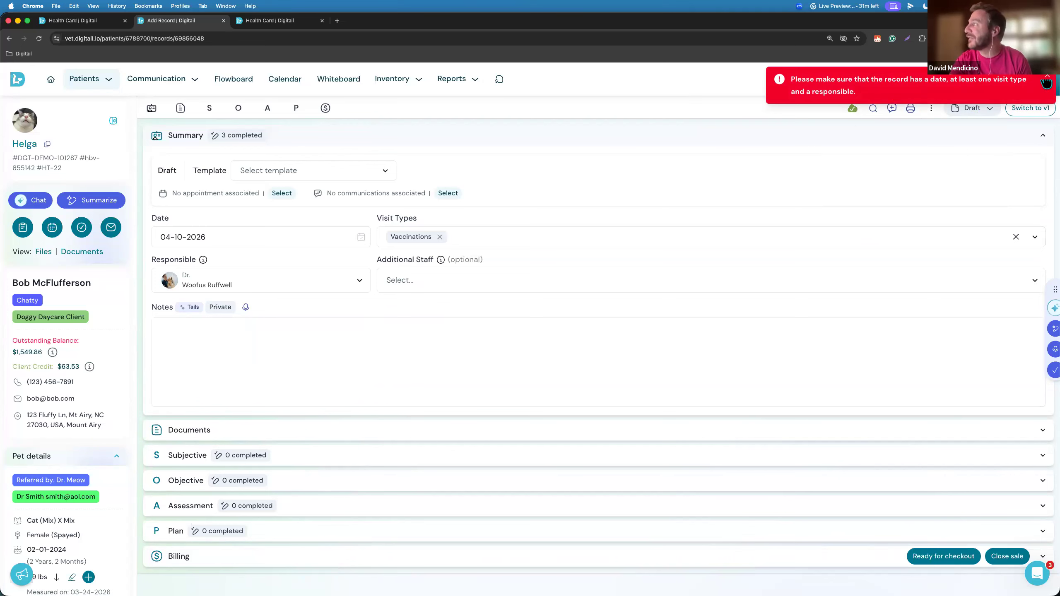
pyautogui.click(981, 106)
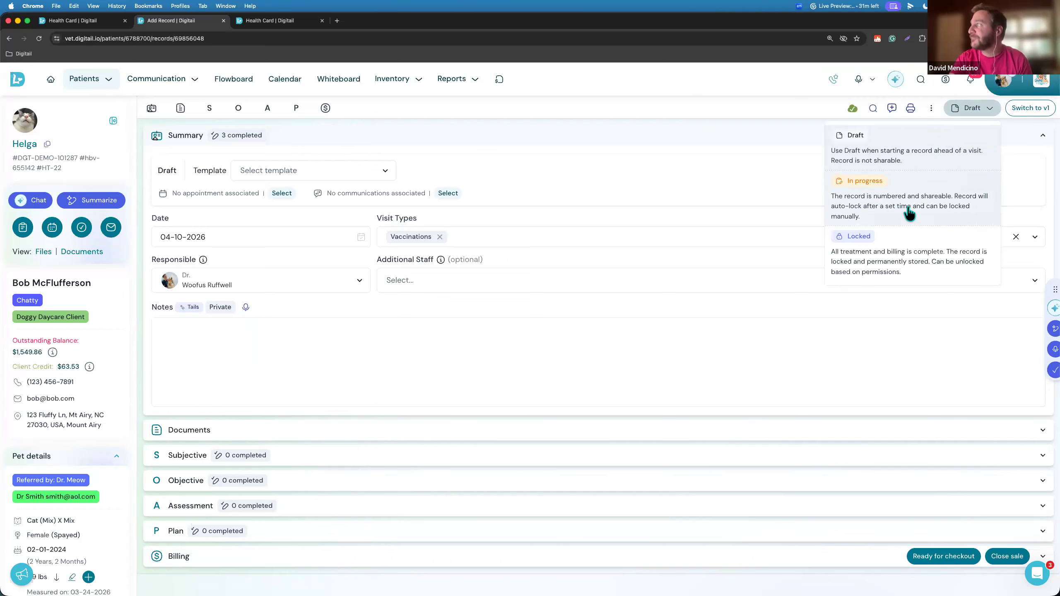
pyautogui.click(908, 205)
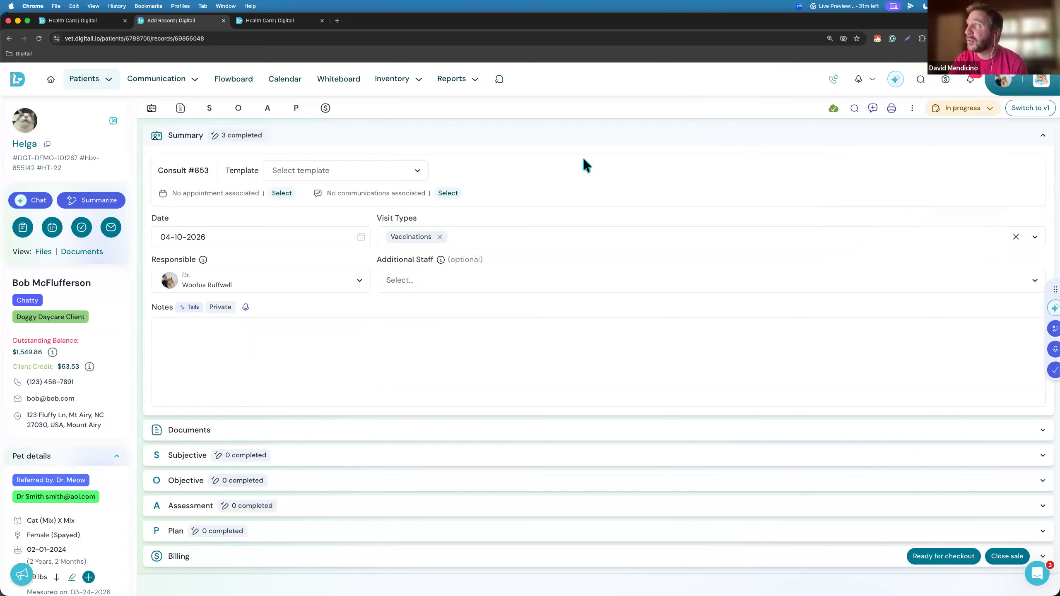
# Look over the record's status options and the list of templates available for it
pyautogui.click(981, 107)
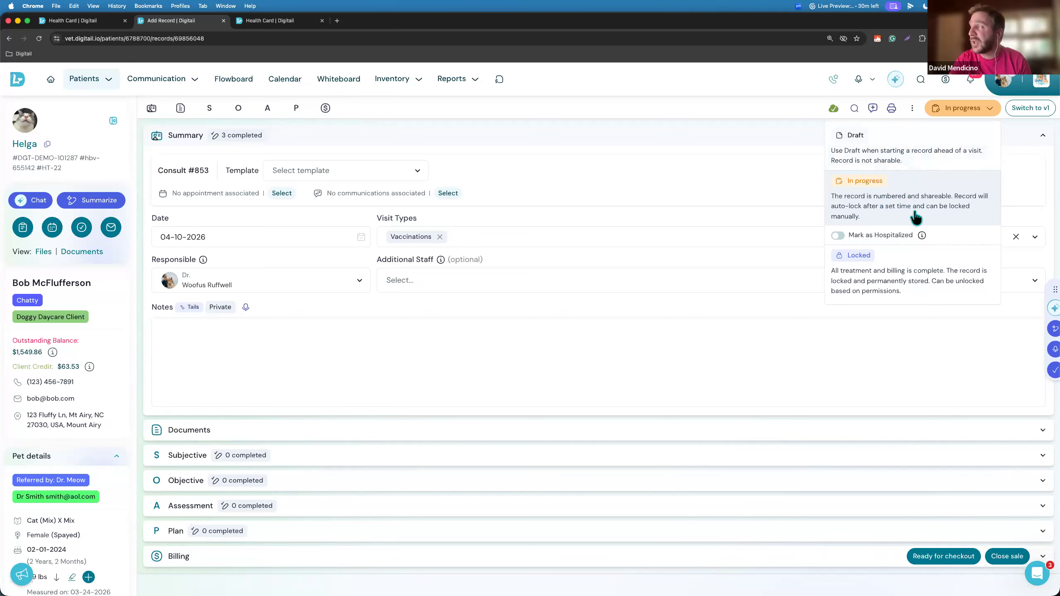
pyautogui.click(697, 168)
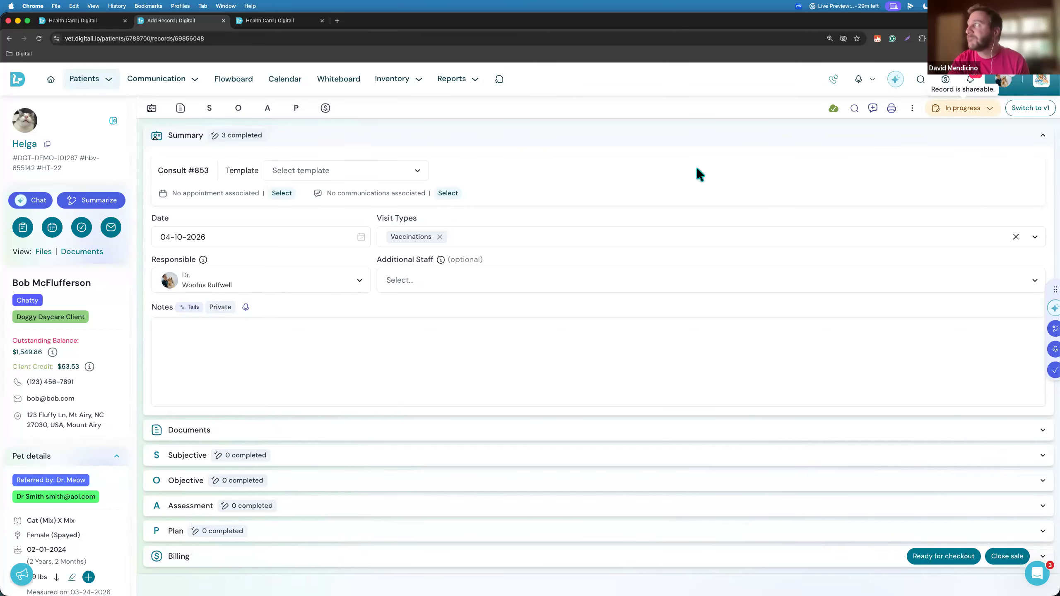
pyautogui.click(408, 168)
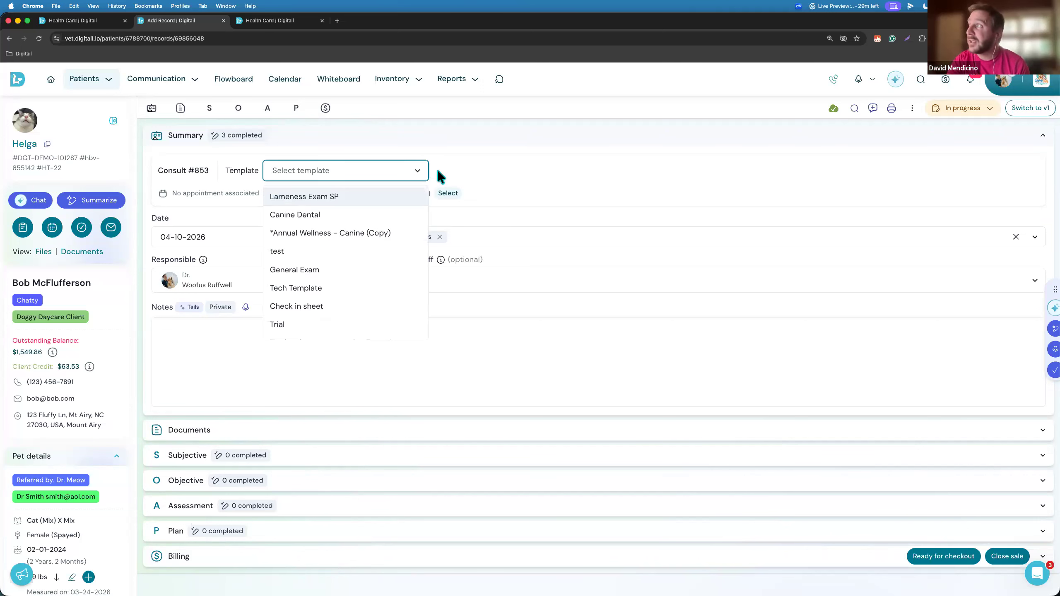
pyautogui.click(640, 179)
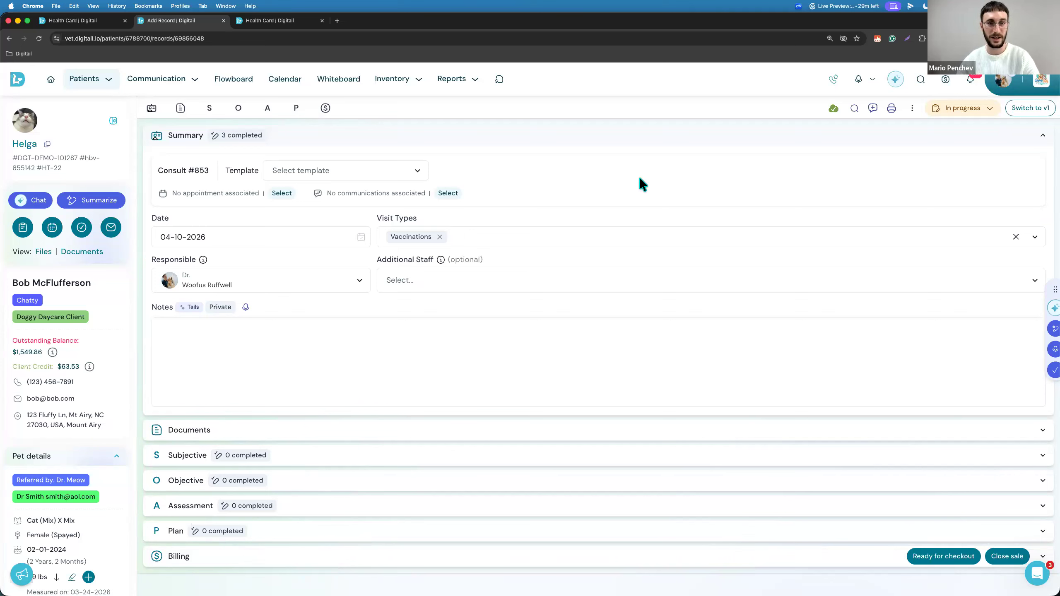
# Lock the record to view its locked layout, and set the status back to In progress
pyautogui.click(981, 106)
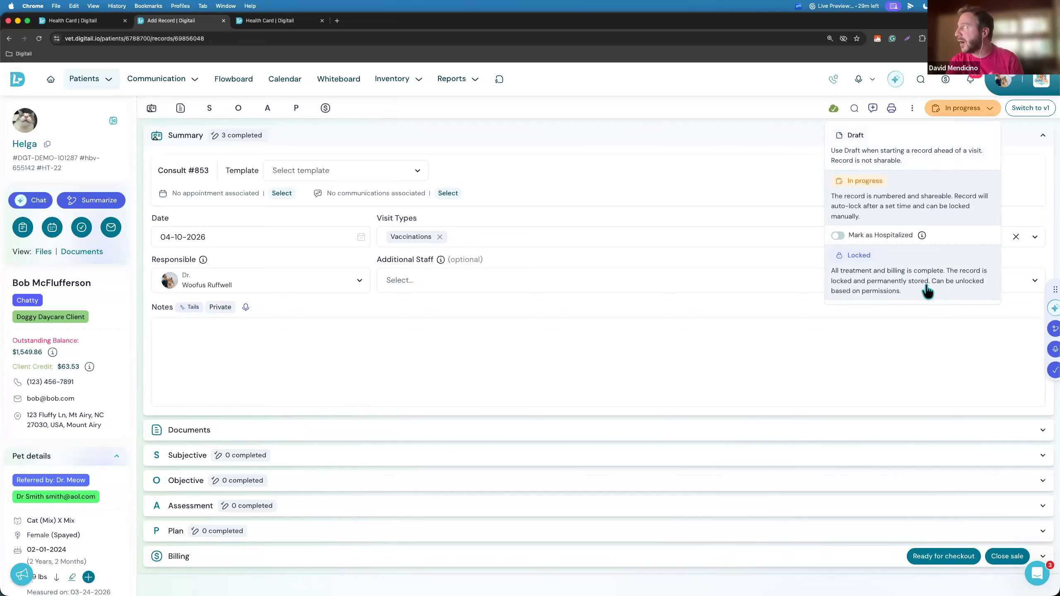
pyautogui.click(926, 284)
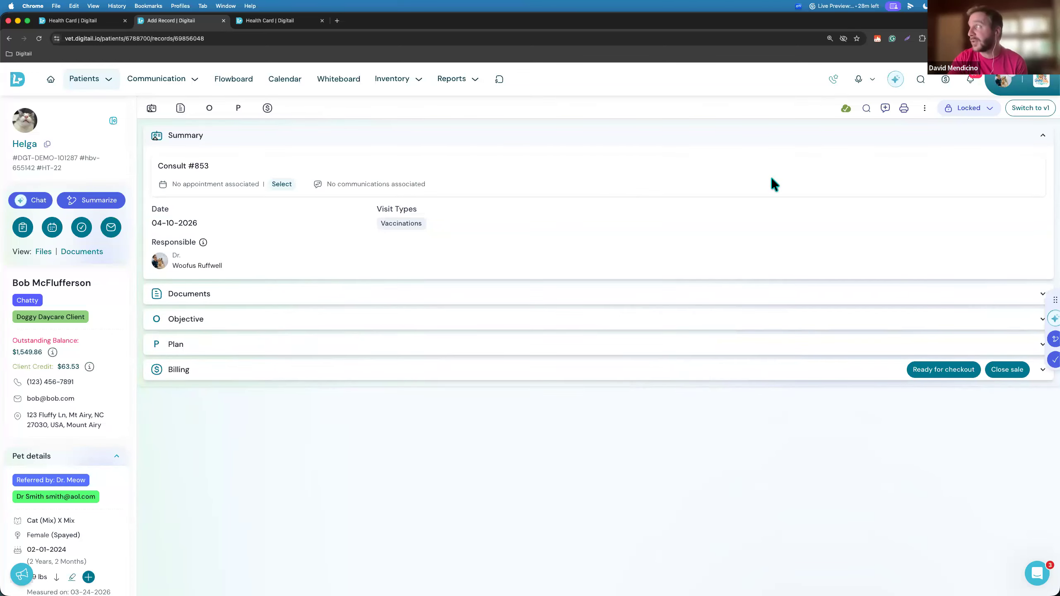
pyautogui.click(971, 109)
pyautogui.click(914, 206)
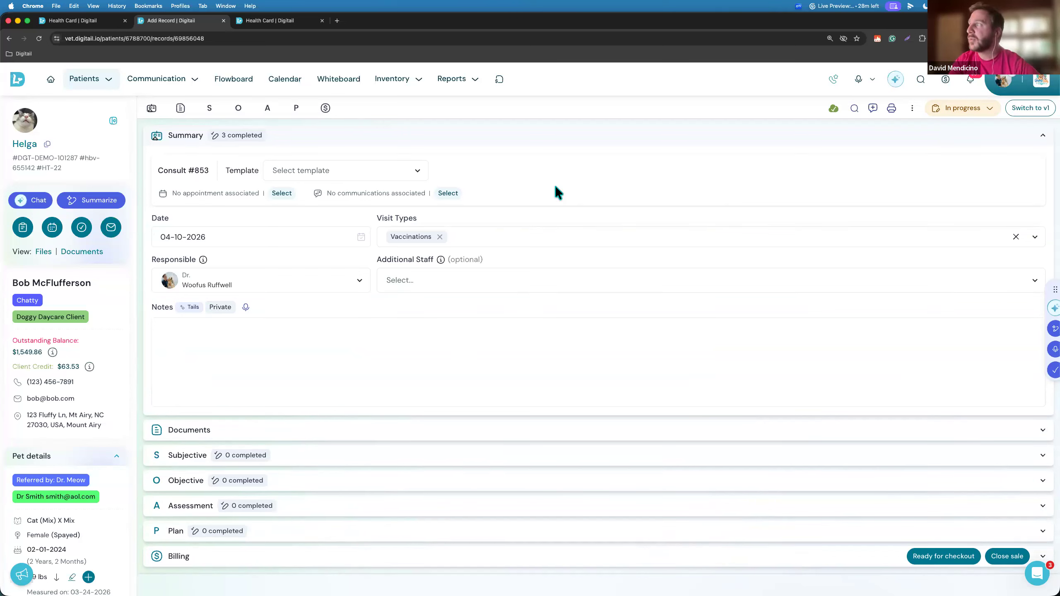
# Search the record's templates for "gi" and apply the *Sick - GI template
pyautogui.click(407, 172)
pyautogui.write('gi')
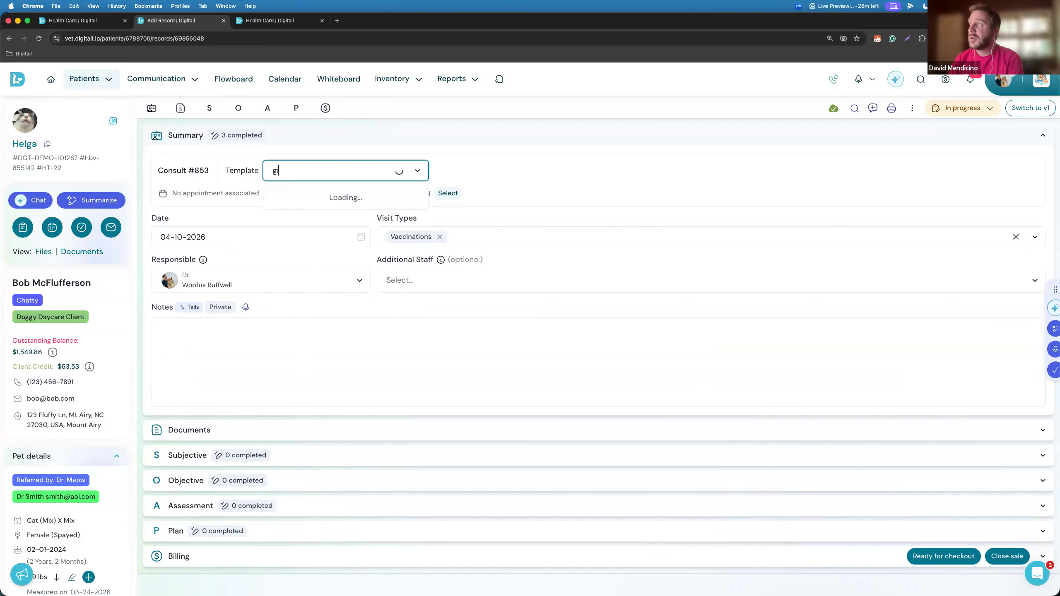
pyautogui.click(375, 195)
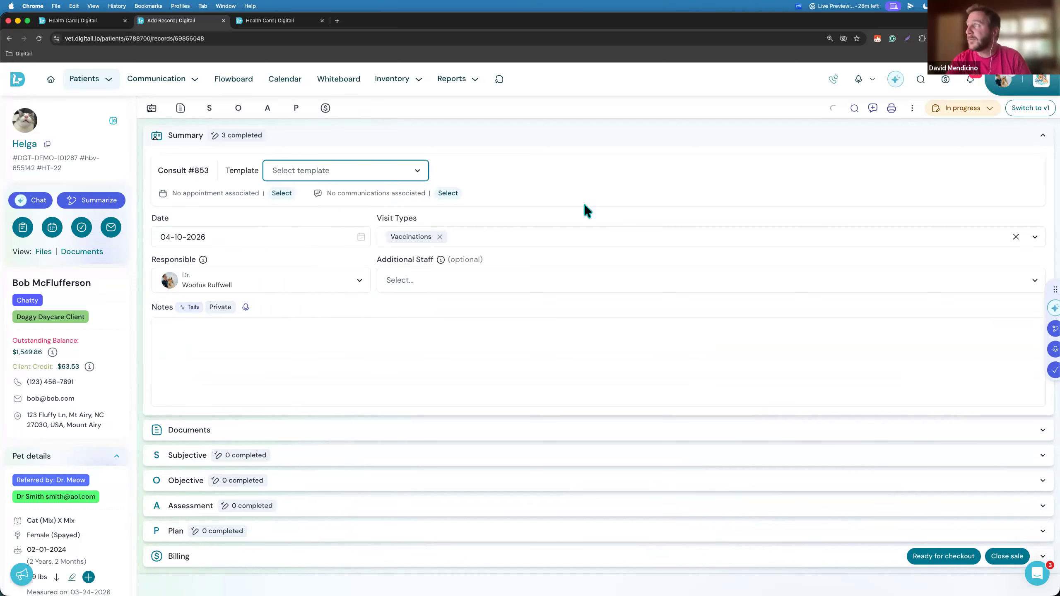
pyautogui.click(680, 183)
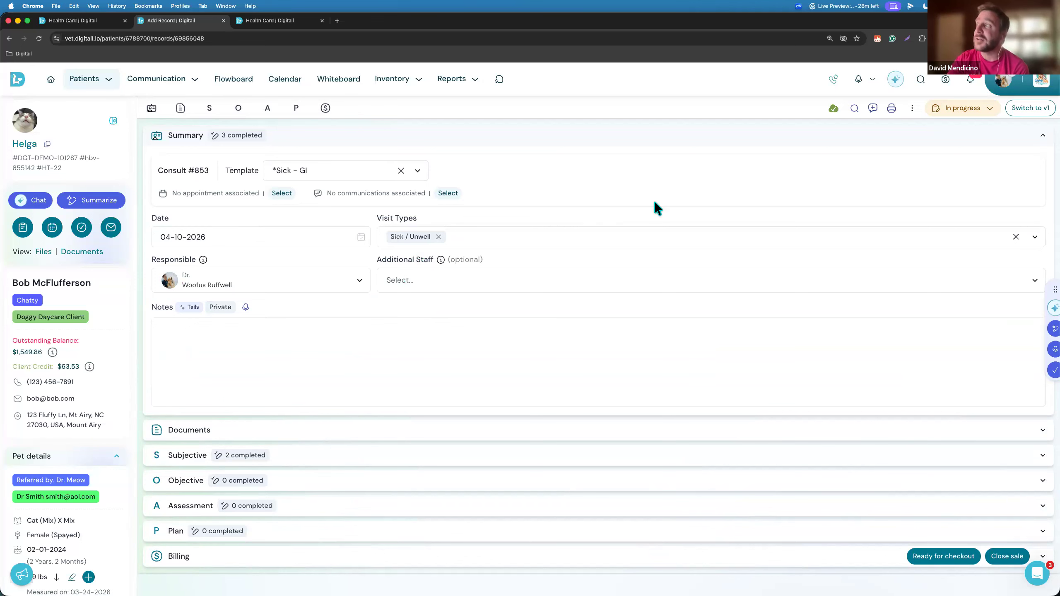
# Check the Subjective section's completed fields and expand it to examine the Why are you here? hint and the Initial Complaint notes
pyautogui.click(400, 327)
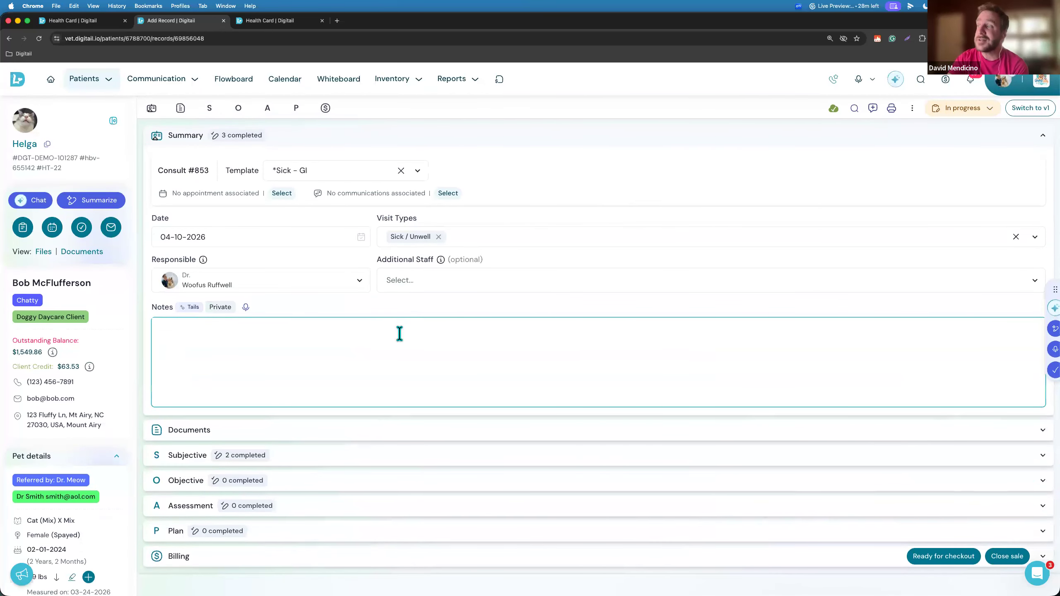
pyautogui.click(247, 453)
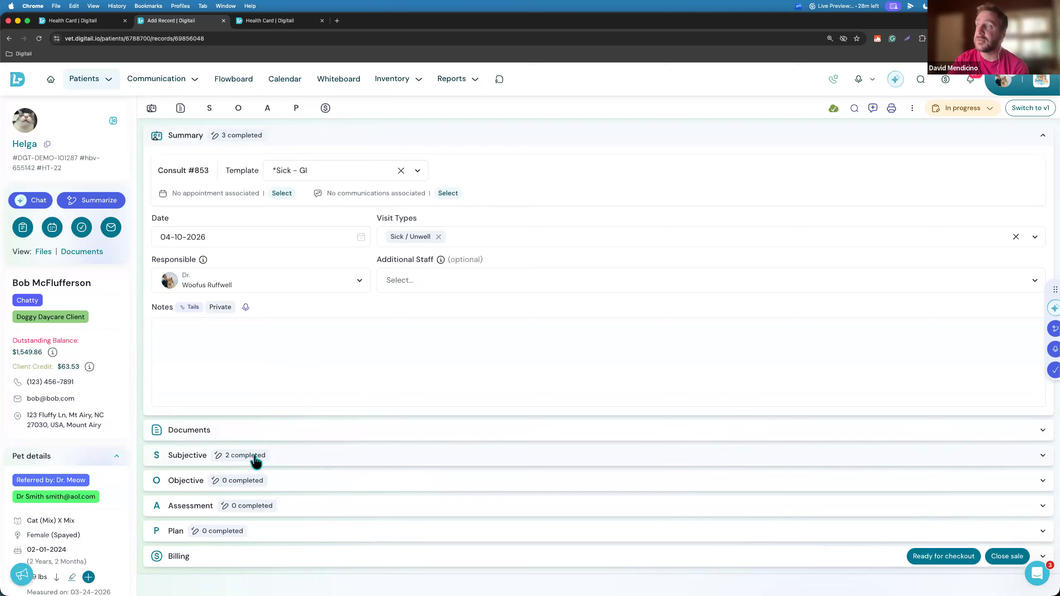
pyautogui.moveTo(248, 456)
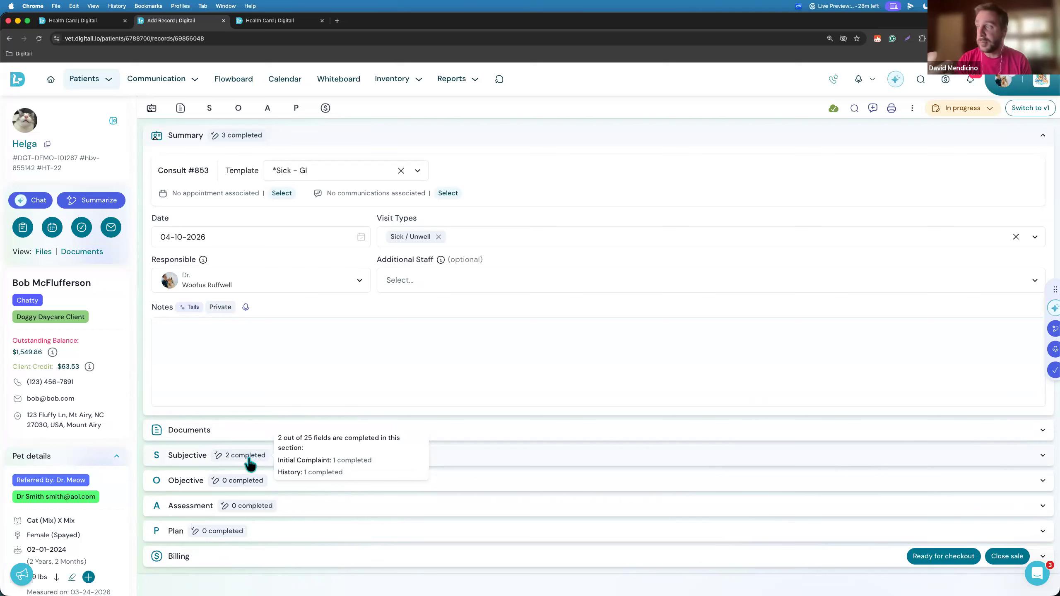
pyautogui.click(477, 450)
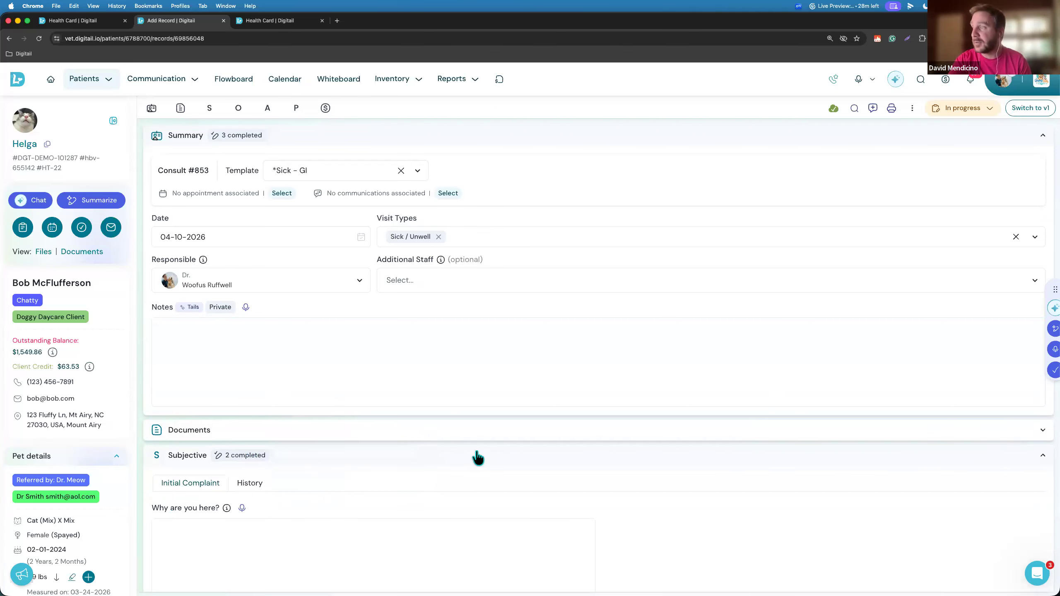
pyautogui.scroll(-5, 474, 449)
pyautogui.click(227, 322)
pyautogui.click(227, 307)
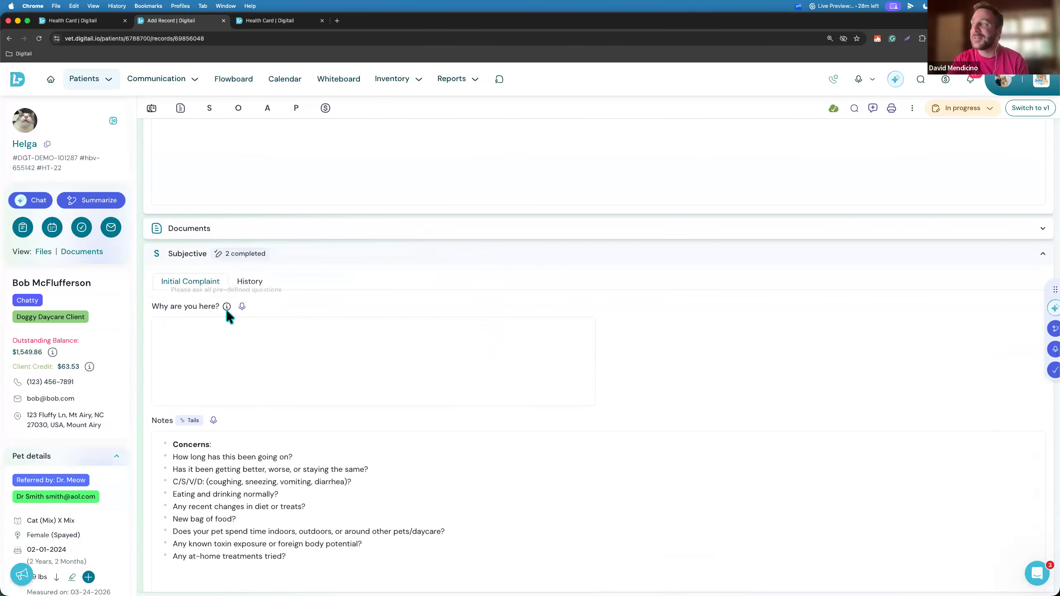
pyautogui.click(324, 348)
pyautogui.scroll(-3, 325, 349)
pyautogui.click(201, 329)
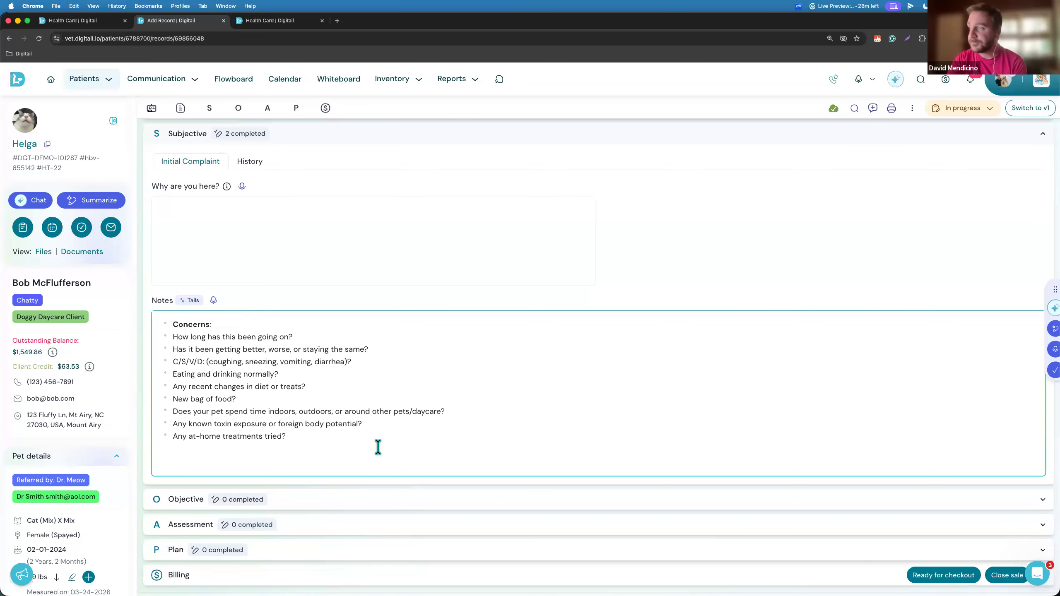
# In the Plan section, turn off Use Tails and add the Exam service from the General Checkup category
pyautogui.click(307, 550)
pyautogui.scroll(-5, 419, 369)
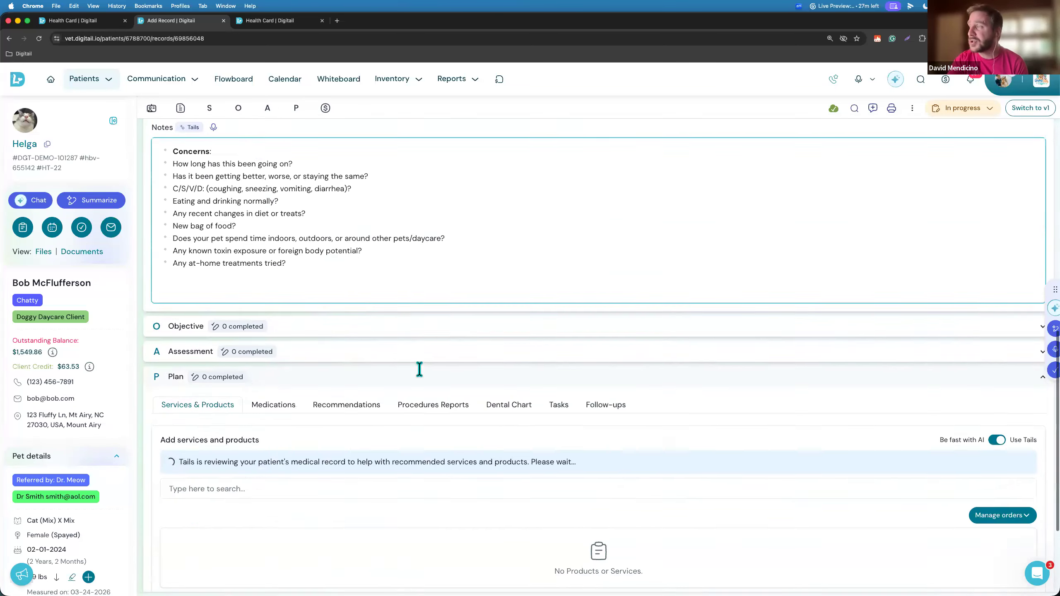
pyautogui.click(997, 299)
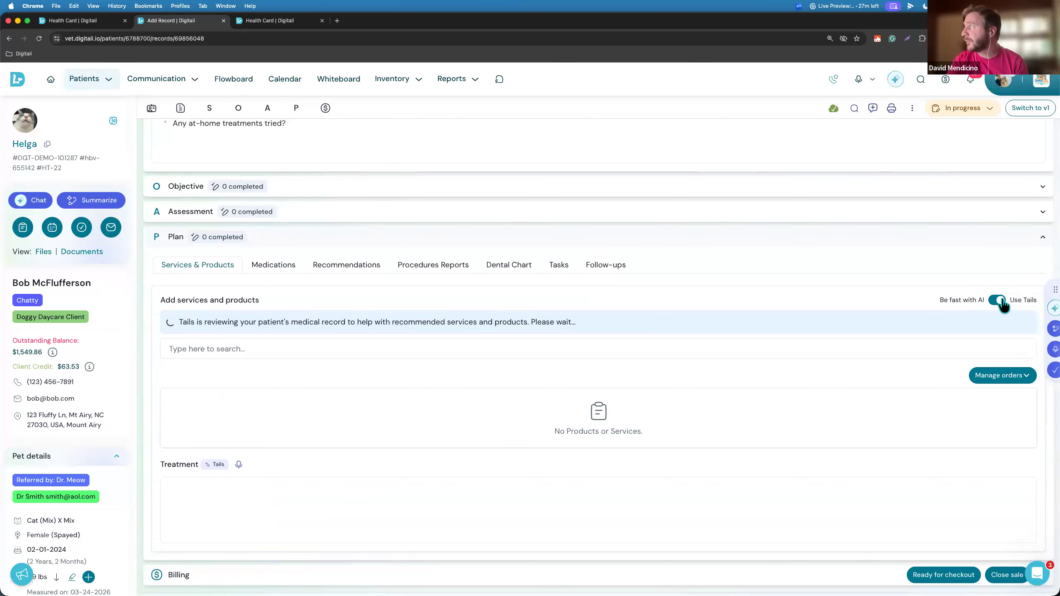
pyautogui.click(242, 349)
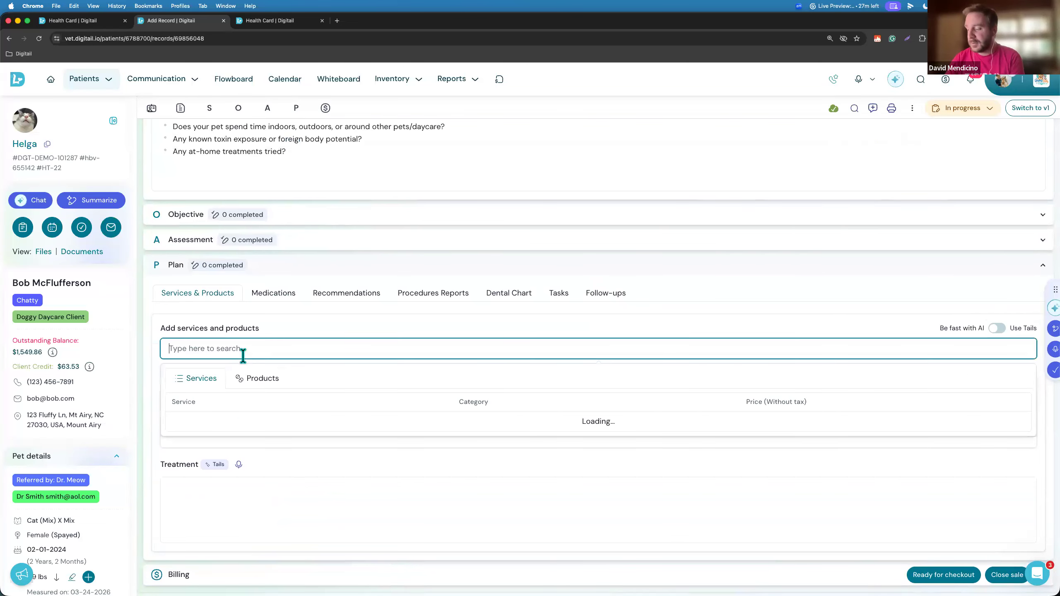
pyautogui.write('exam')
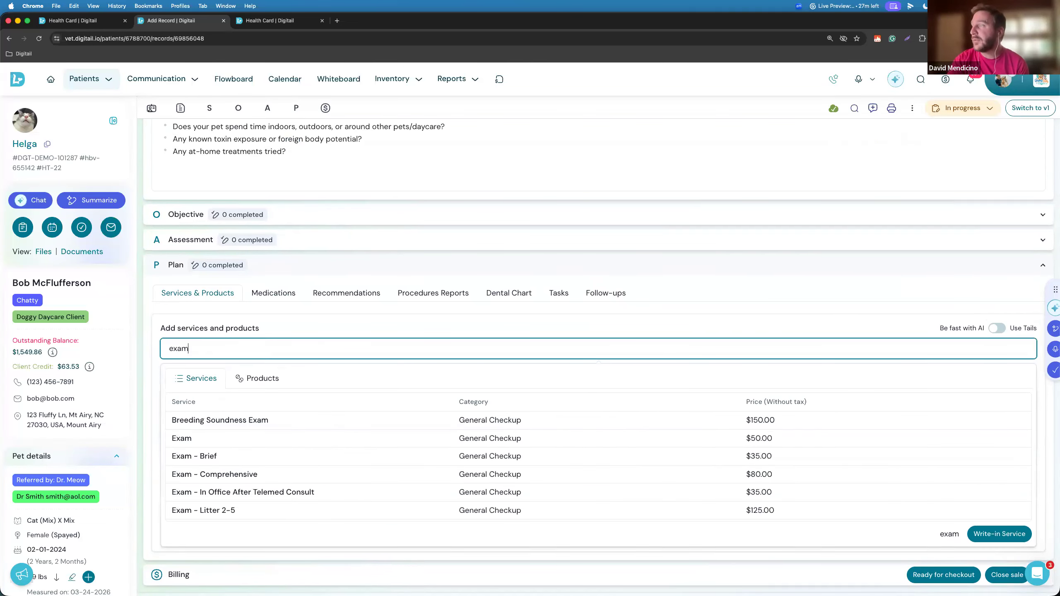
pyautogui.click(446, 436)
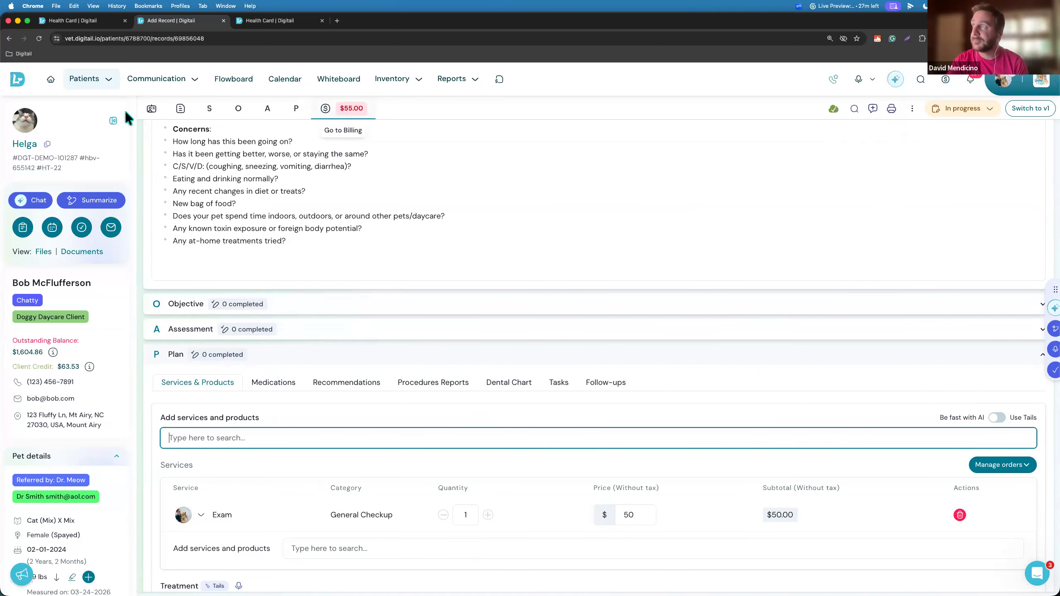
# Expand the record's Objective and Assessment sections for viewing, and move the floating shortcut bar higher along the page edge
pyautogui.scroll(10, 457, 257)
pyautogui.scroll(-10, 457, 257)
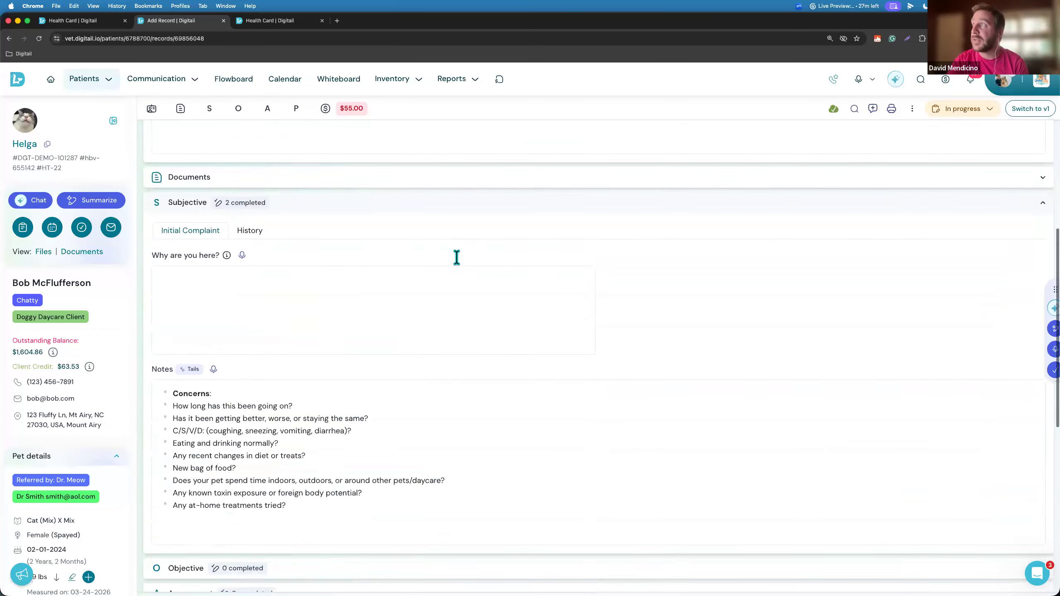
pyautogui.click(235, 109)
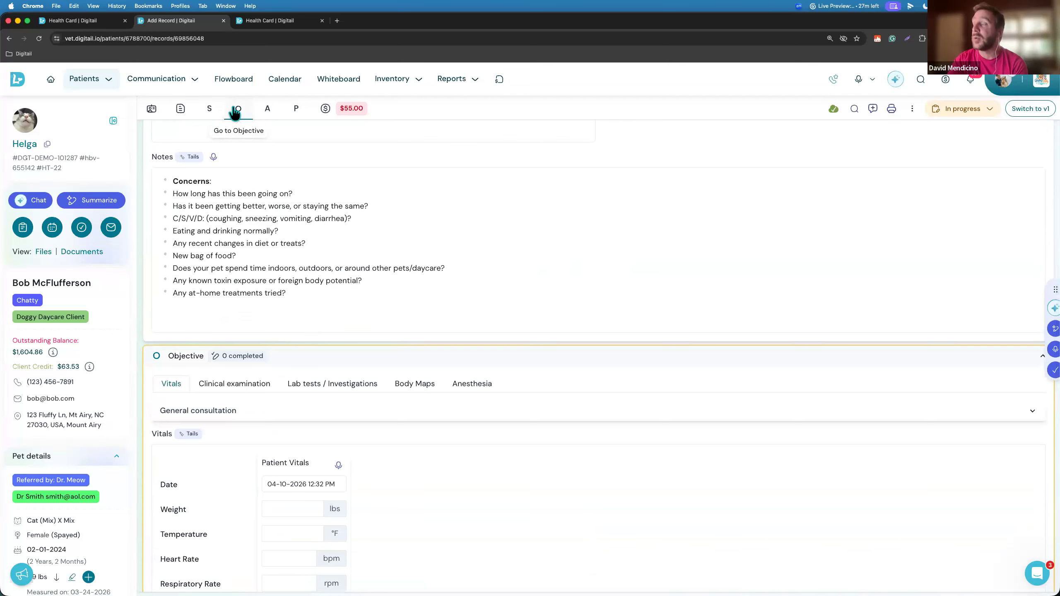
pyautogui.click(267, 110)
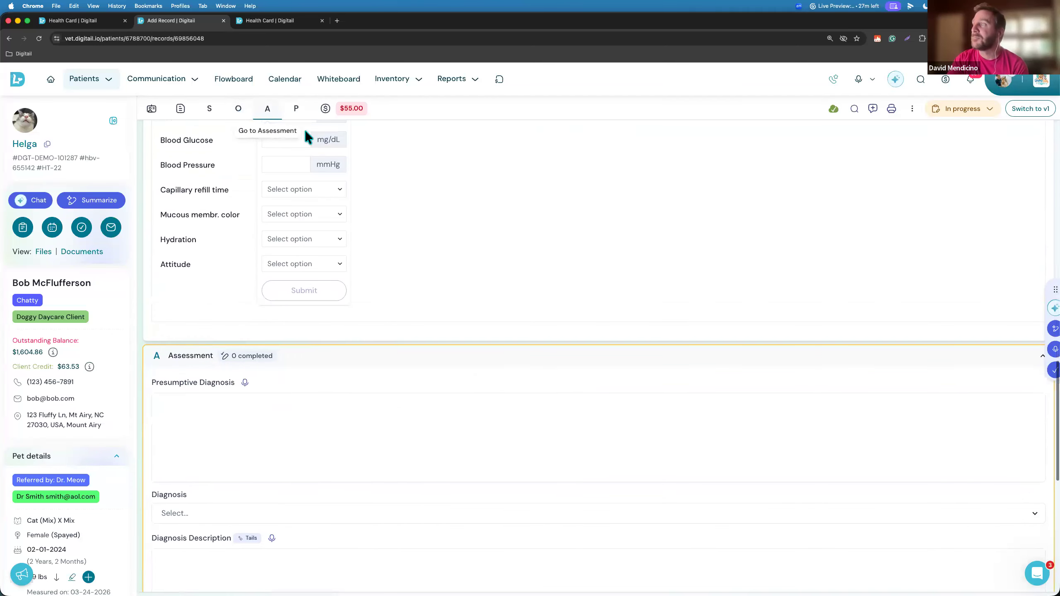
pyautogui.scroll(15, 497, 346)
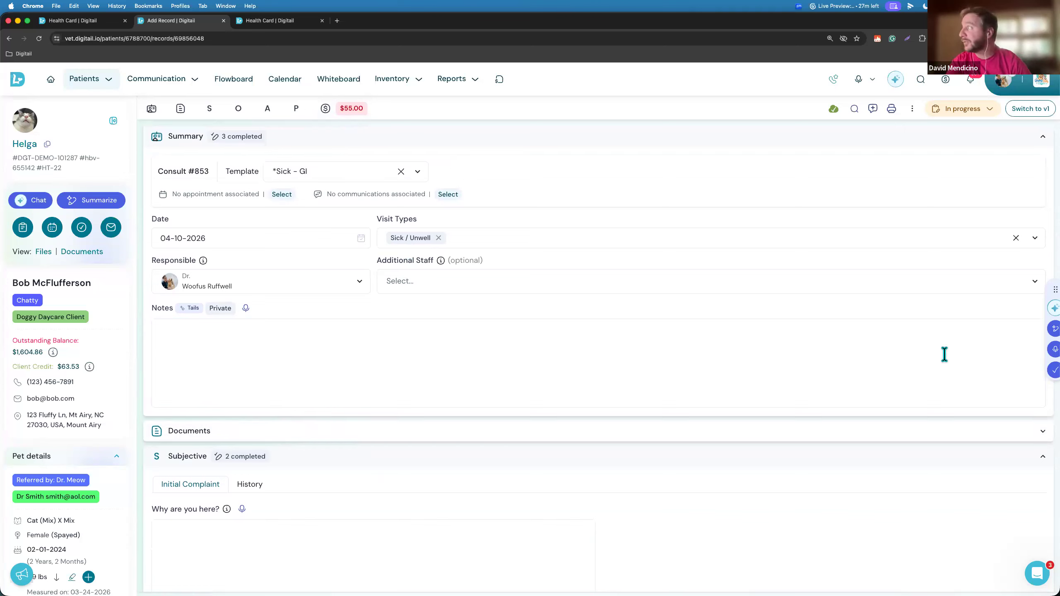
pyautogui.moveTo(1045, 287); pyautogui.dragTo(1045, 157)
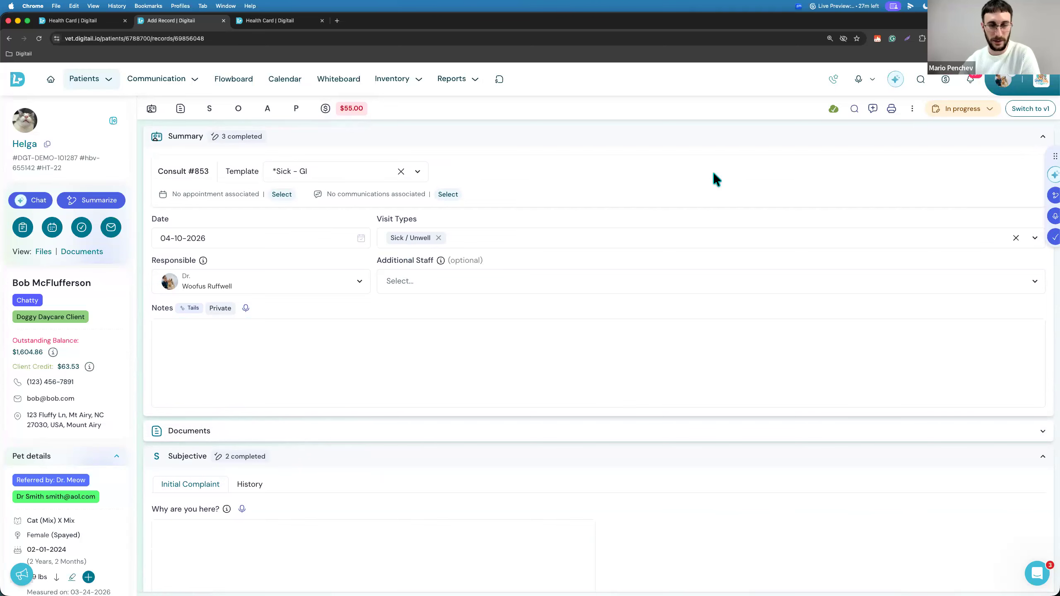
# Try entering filler text after the Concerns heading in the Initial Complaint notes, and remove it
pyautogui.scroll(-10, 714, 177)
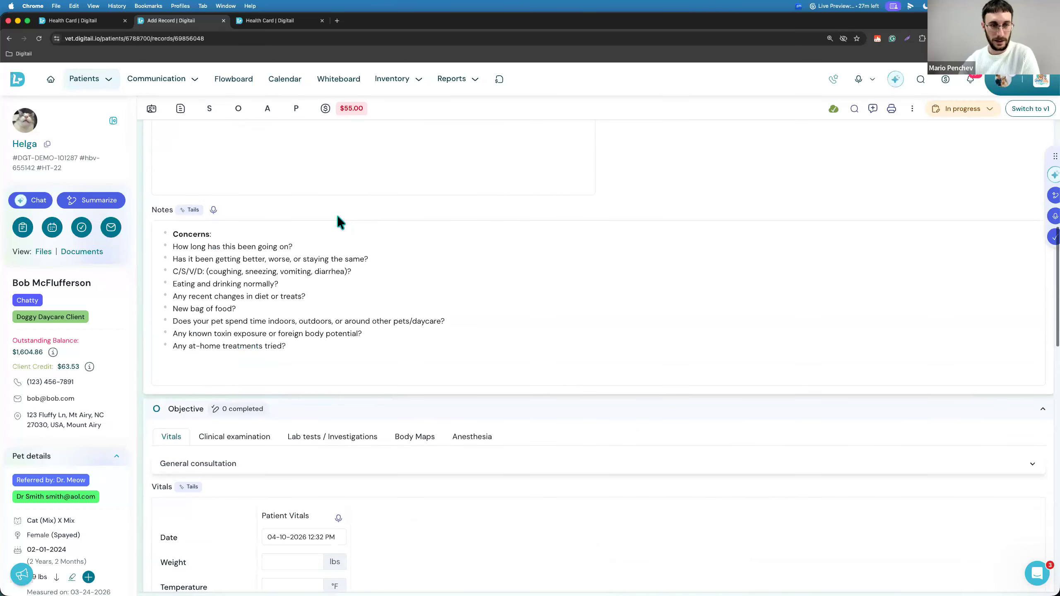
pyautogui.click(264, 235)
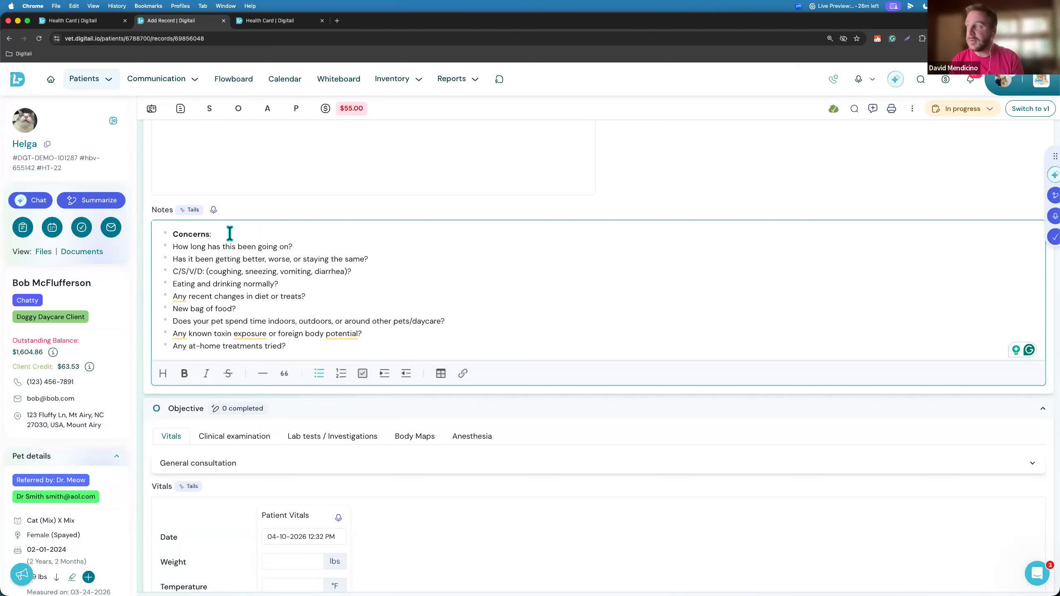
pyautogui.write('oajdoj')
pyautogui.press('BackSpace')
pyautogui.press('BackSpace')
pyautogui.press('BackSpace')
pyautogui.press('BackSpace')
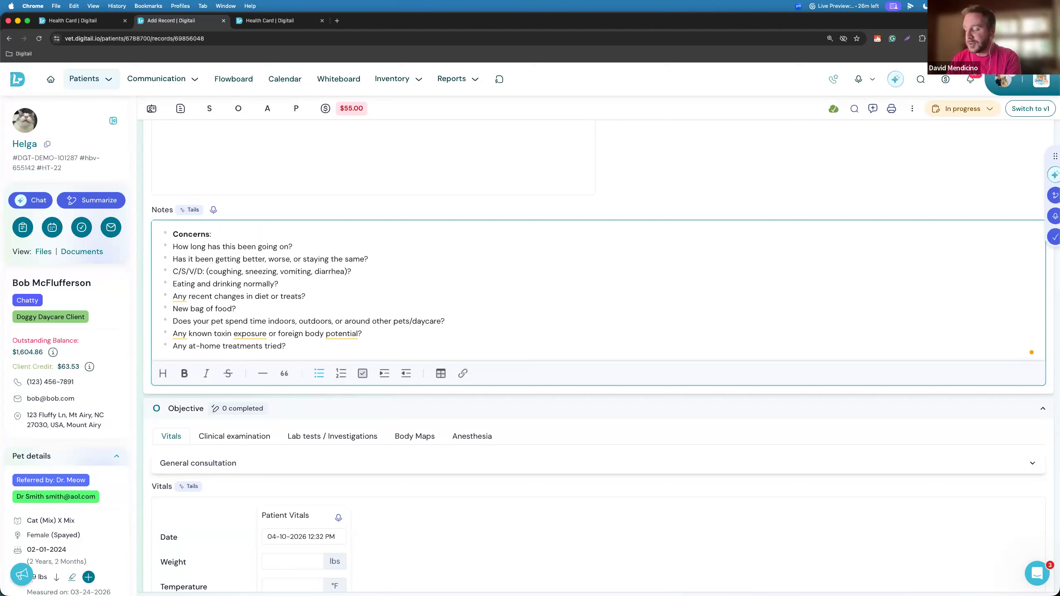
pyautogui.write('f')
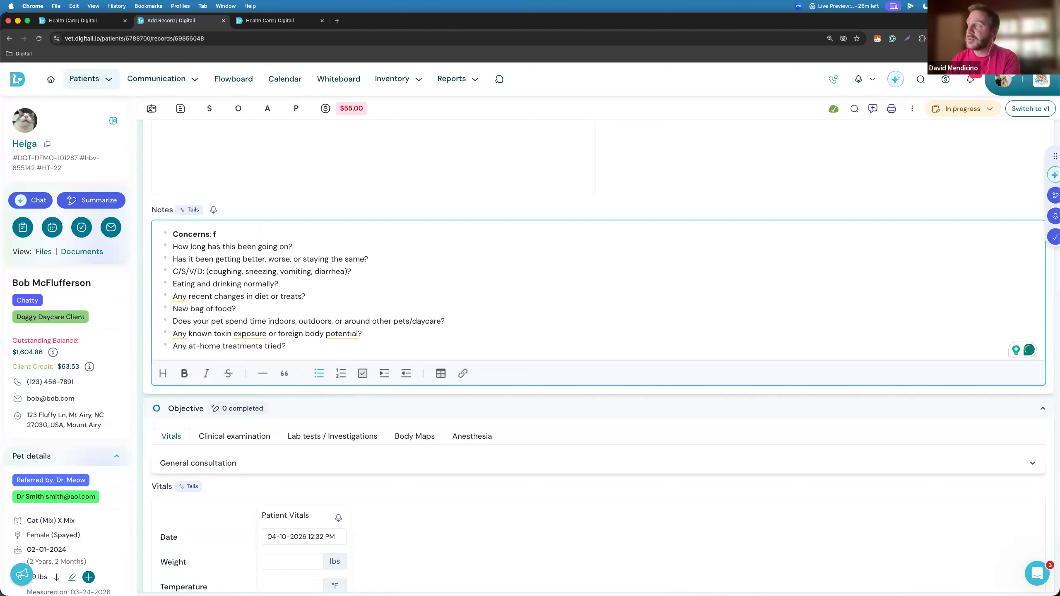
pyautogui.write('iuahsdf')
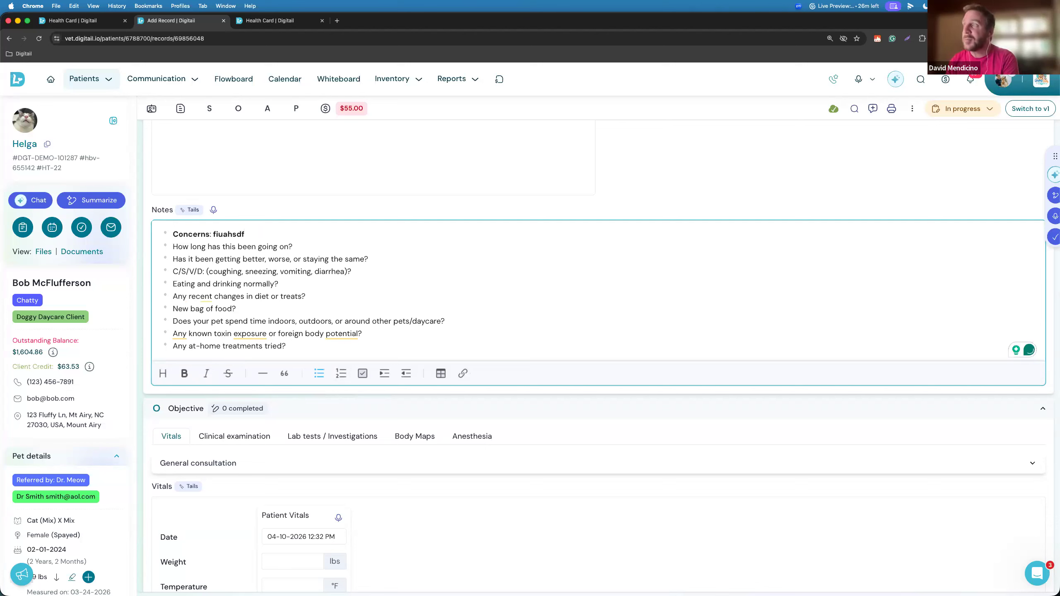
pyautogui.press('BackSpace')
pyautogui.press('BackSpace')
pyautogui.press('BackSpace')
pyautogui.press('BackSpace')
pyautogui.press('BackSpace')
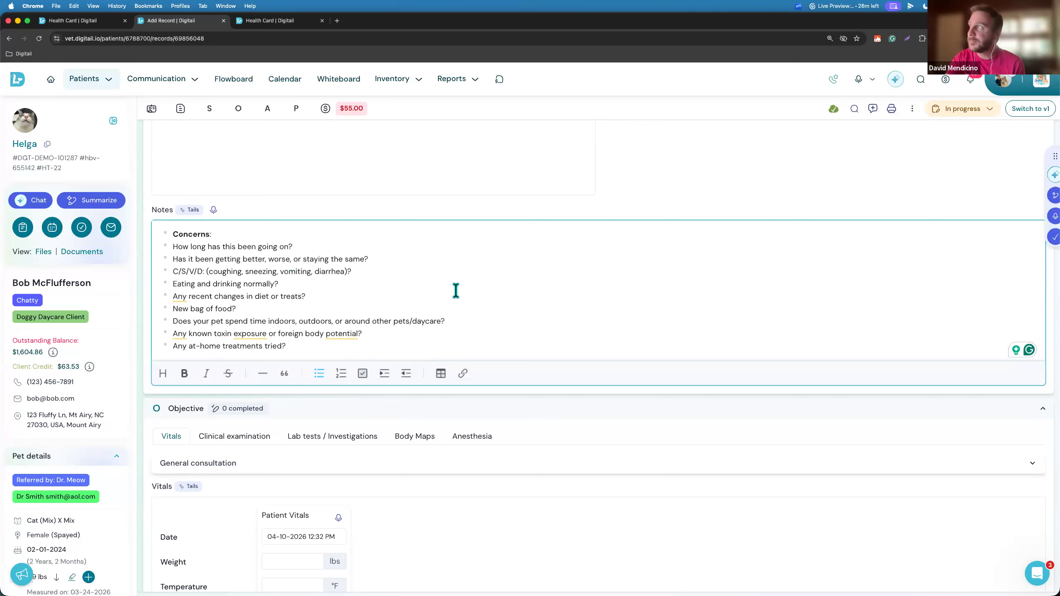
# Switch the record to v1 to examine the template's Initial Complaint notes there, and return to v2
pyautogui.scroll(10, 455, 290)
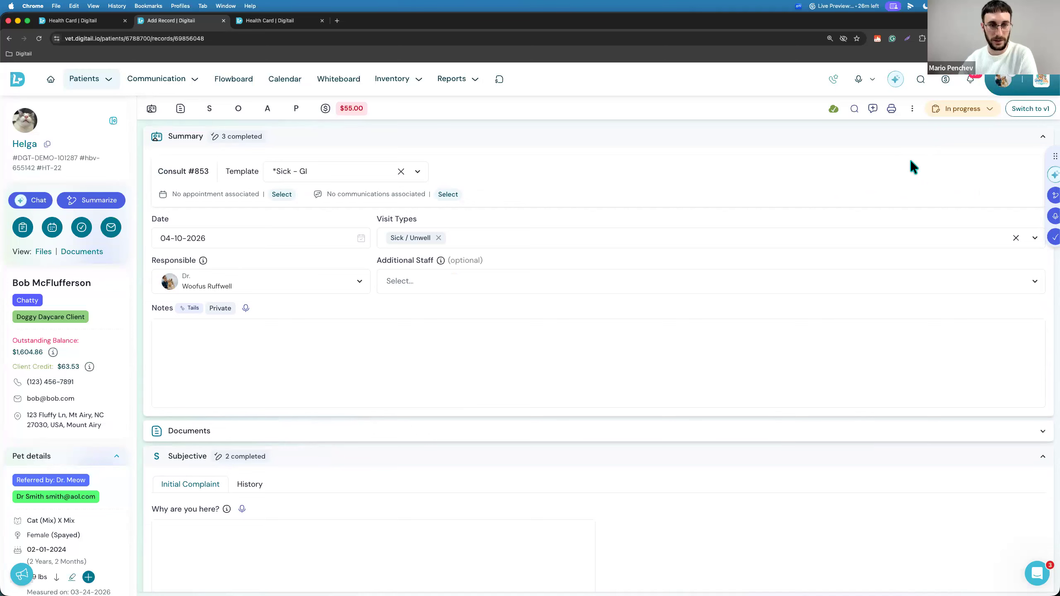
pyautogui.click(385, 344)
pyautogui.scroll(-9, 342, 348)
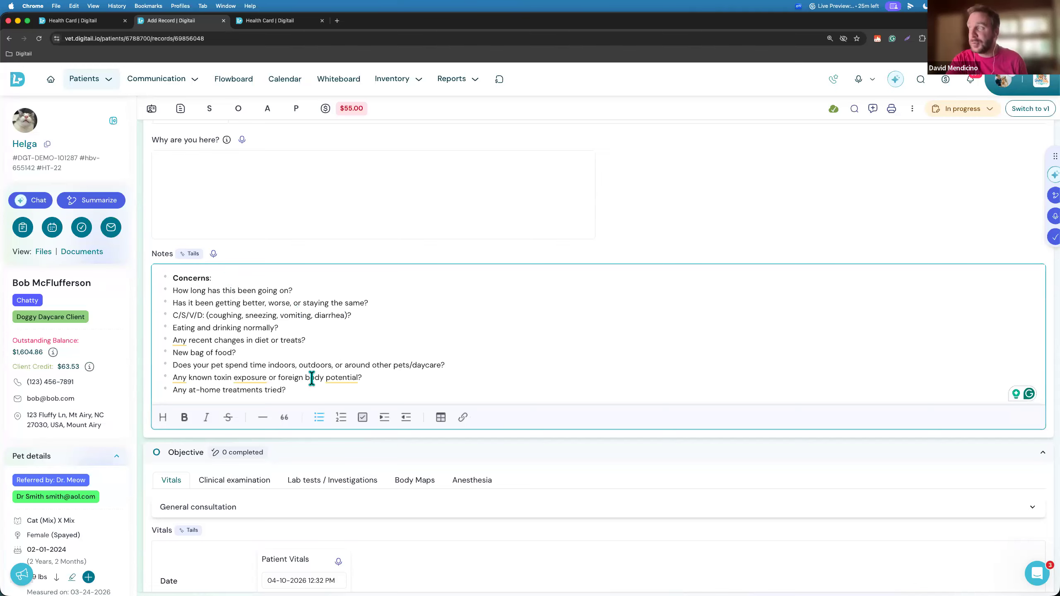
pyautogui.click(1031, 109)
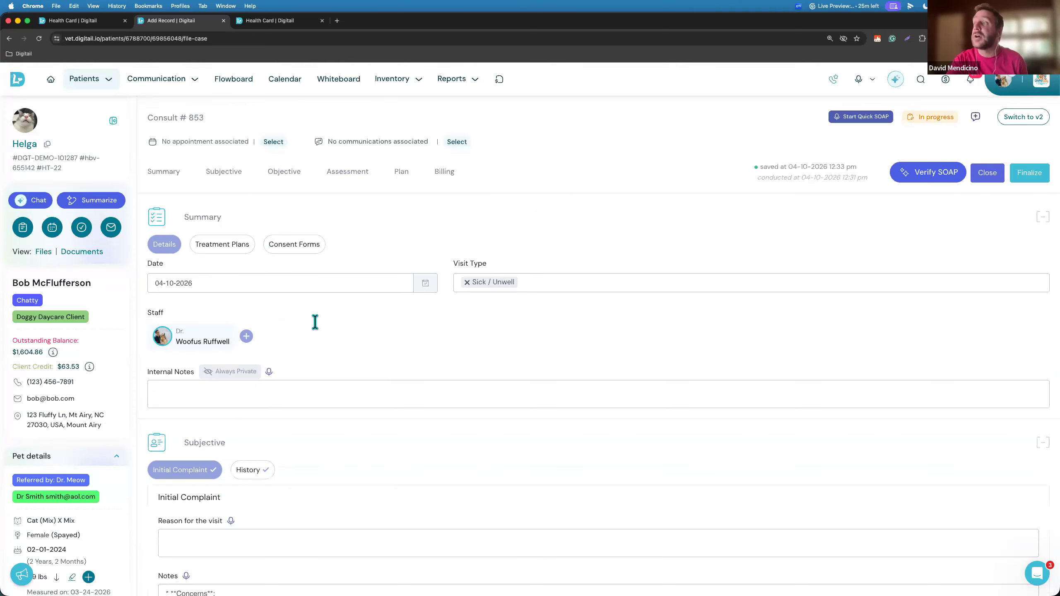
pyautogui.scroll(-6, 267, 350)
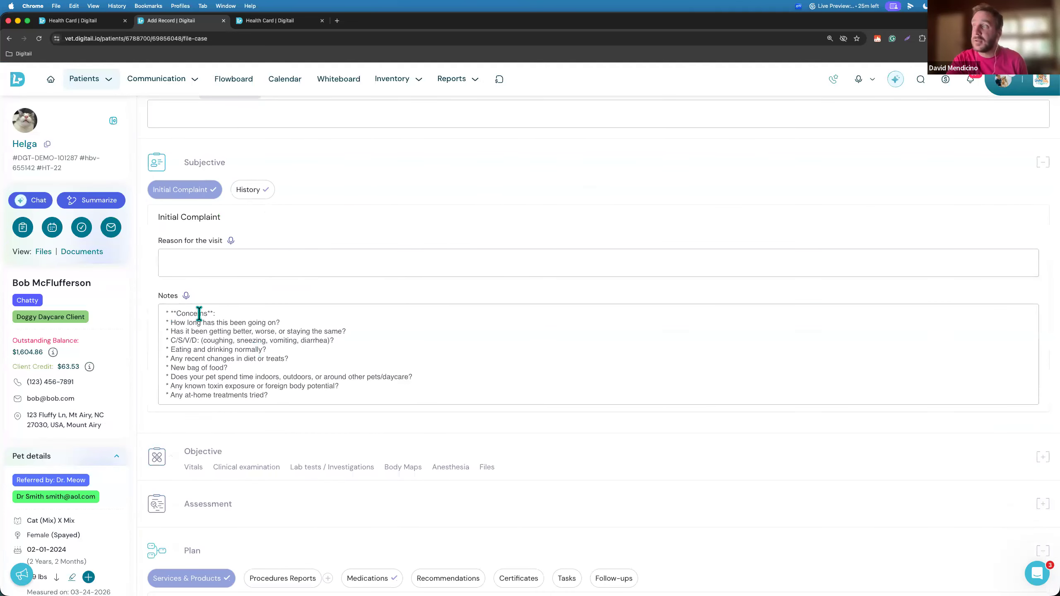
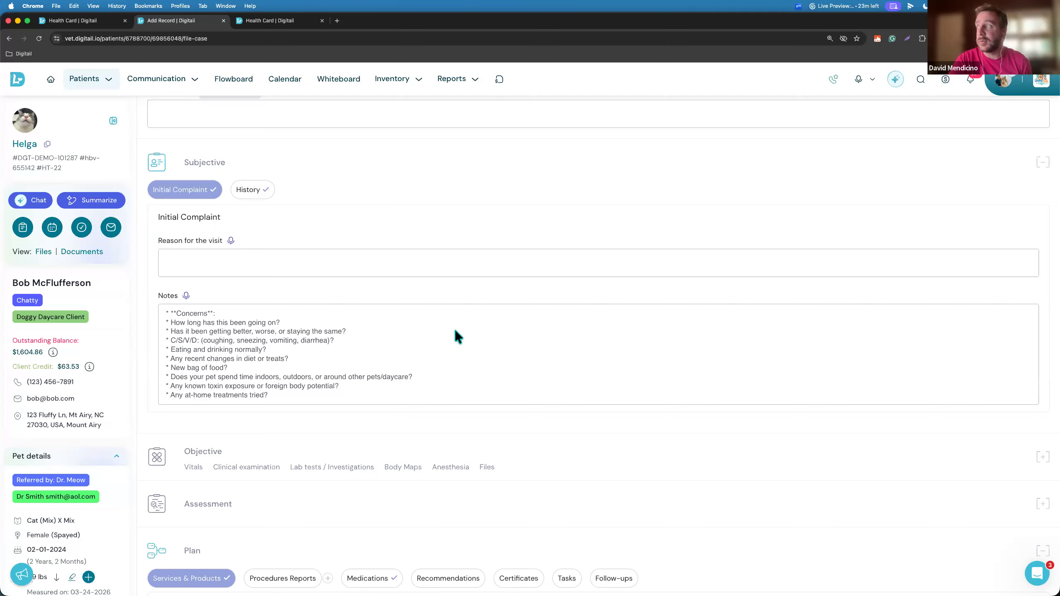
pyautogui.click(414, 366)
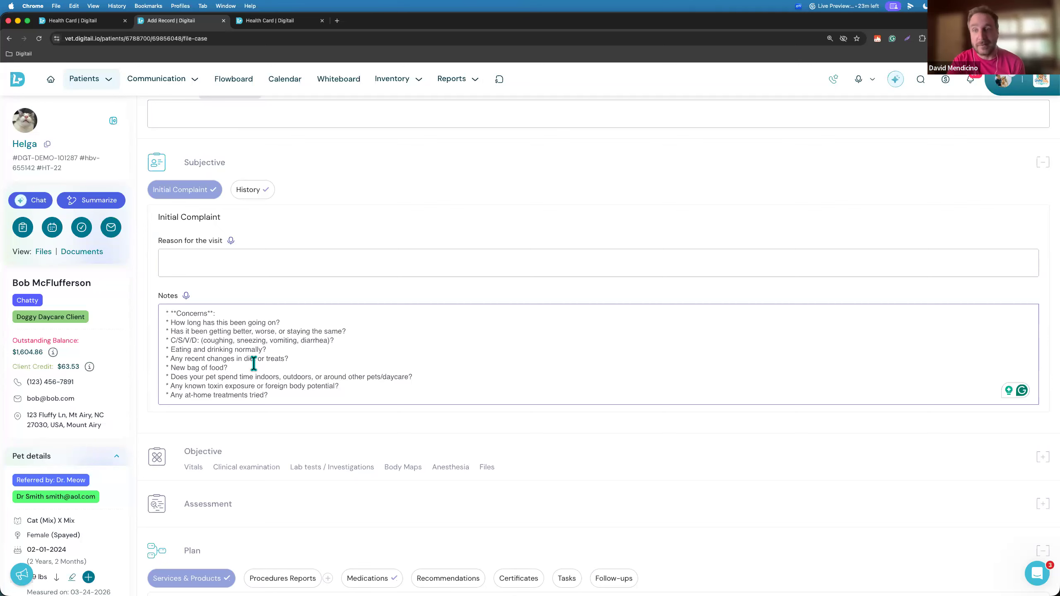
pyautogui.scroll(7, 254, 364)
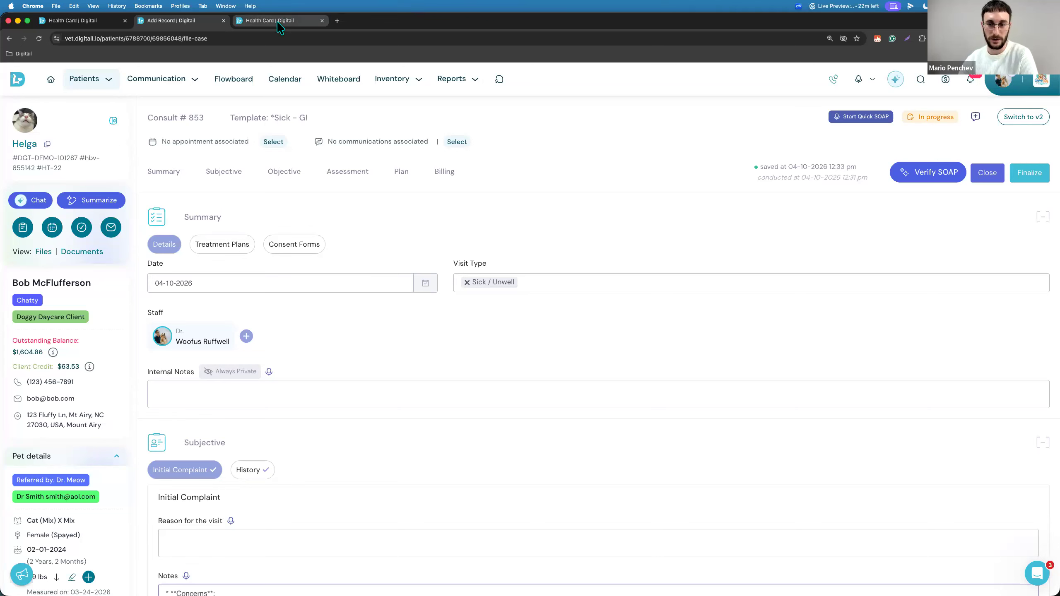
pyautogui.click(1018, 117)
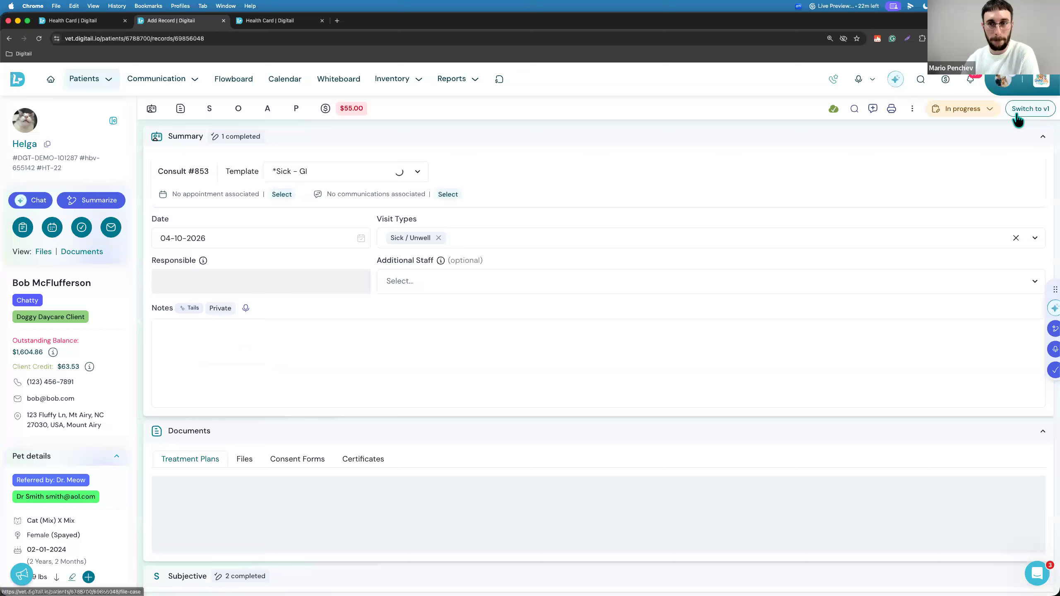
# Move the floating shortcut bar higher along the page edge and record the clinical findings as audio in Quick SOAP
pyautogui.moveTo(1044, 291); pyautogui.dragTo(1039, 144)
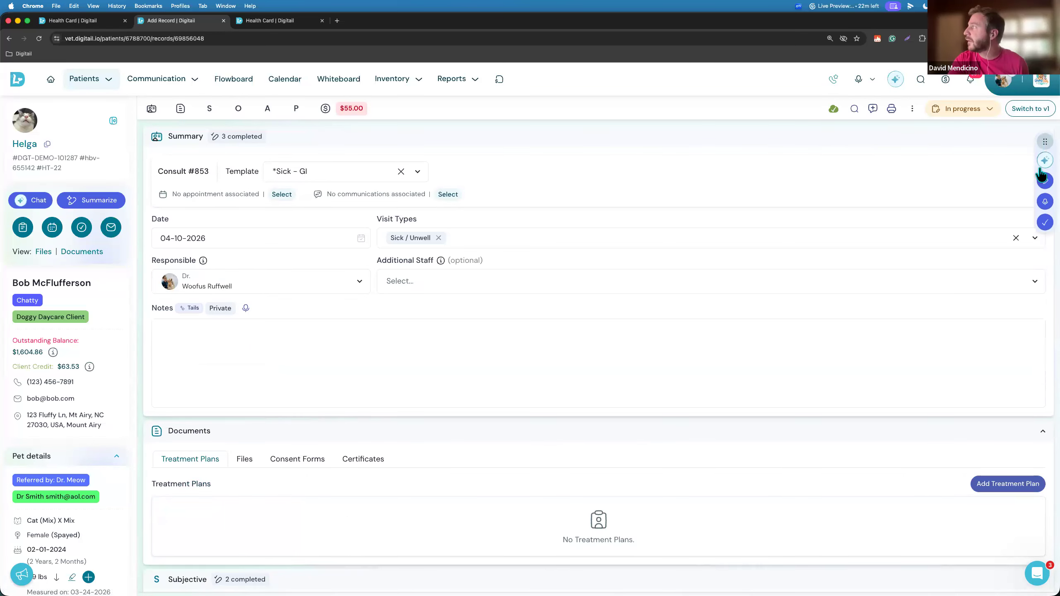
pyautogui.click(1045, 202)
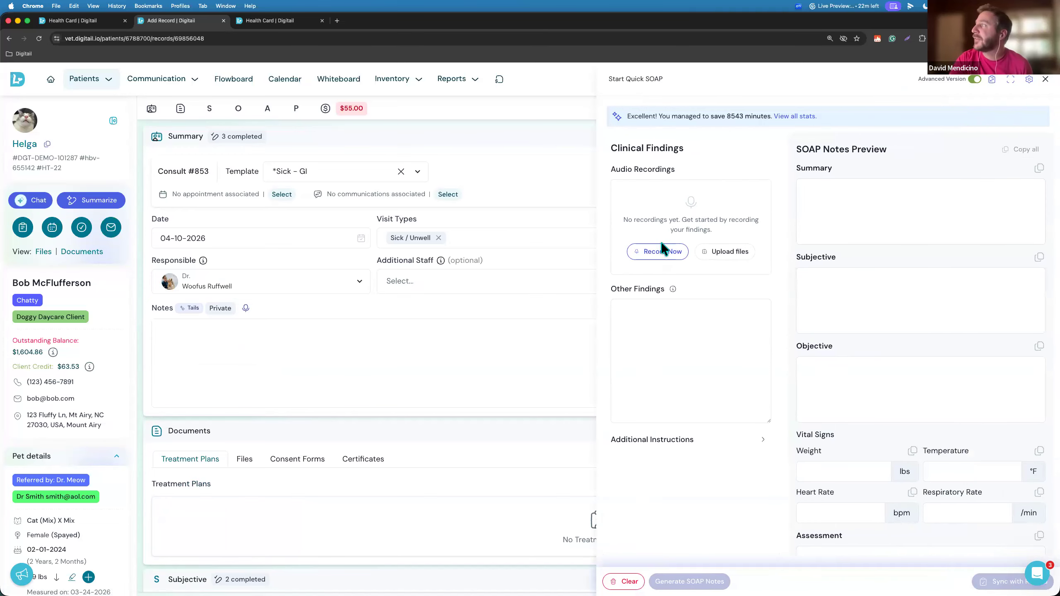
pyautogui.click(647, 250)
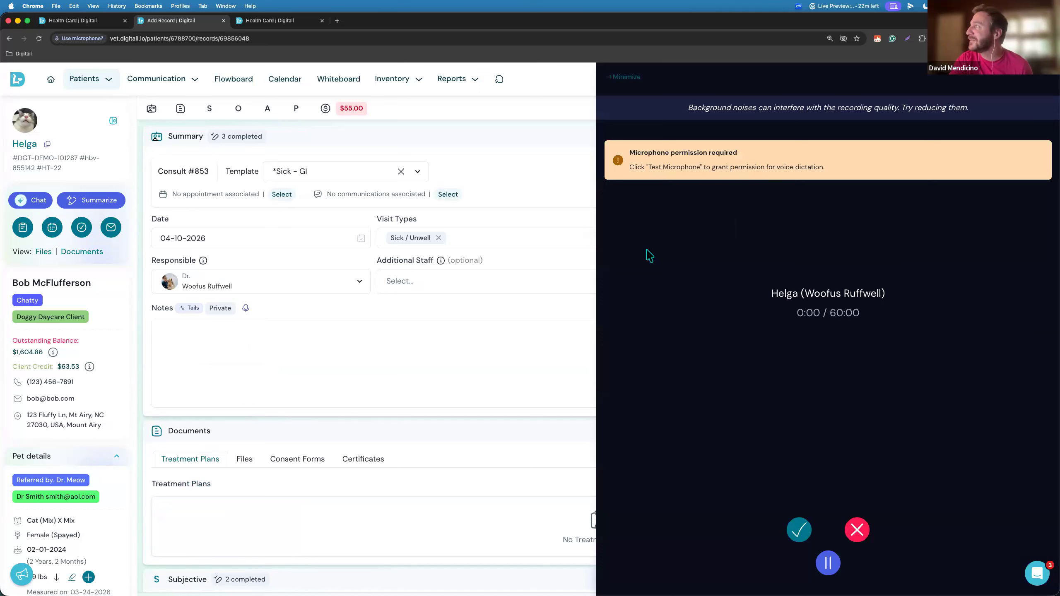
pyautogui.click(89, 163)
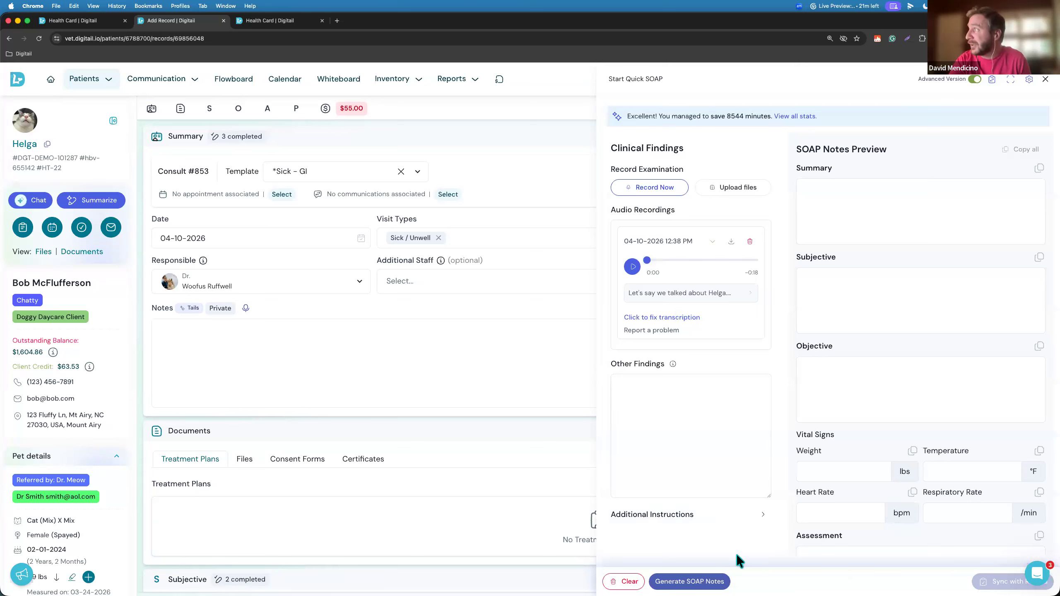
# Generate SOAP notes from the audio recording, review the Subjective preview and close Quick SOAP
pyautogui.click(705, 579)
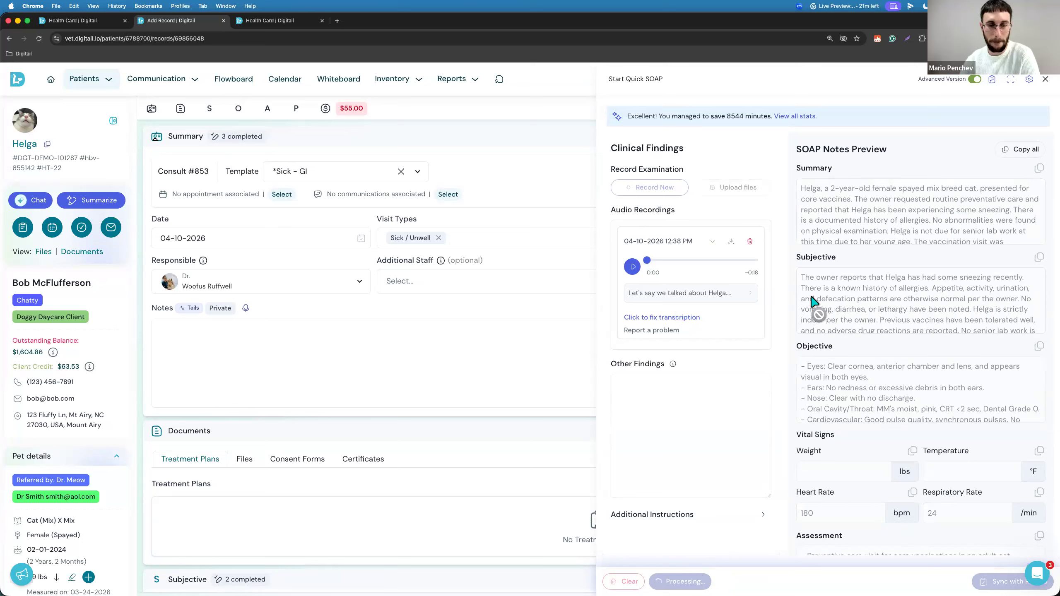
pyautogui.scroll(-1, 814, 301)
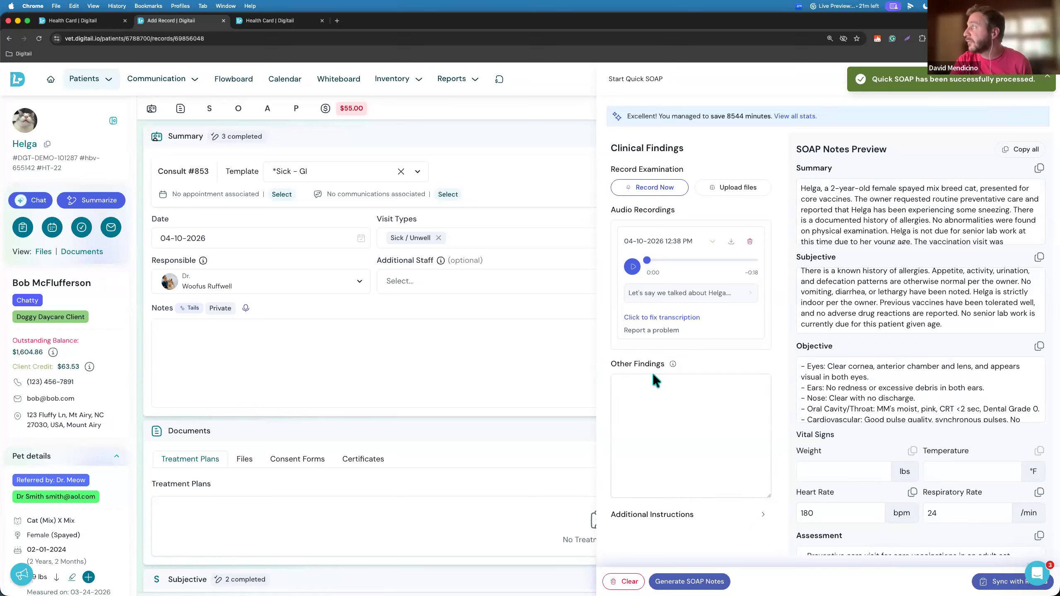
pyautogui.click(1047, 82)
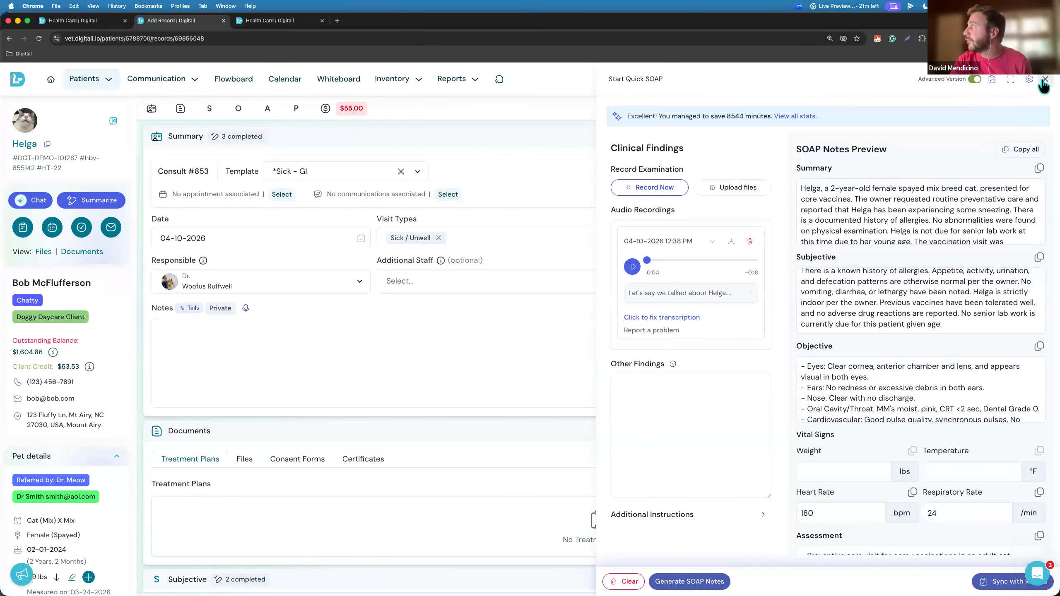
pyautogui.click(1044, 80)
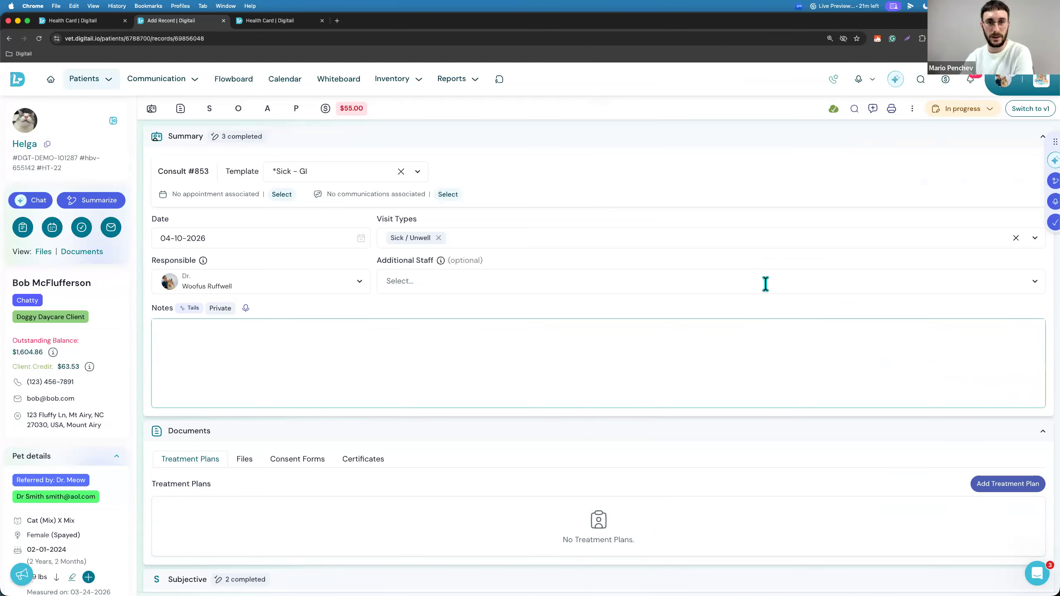
# Reopen Quick SOAP to read the Advanced Version description, and close it
pyautogui.click(1046, 202)
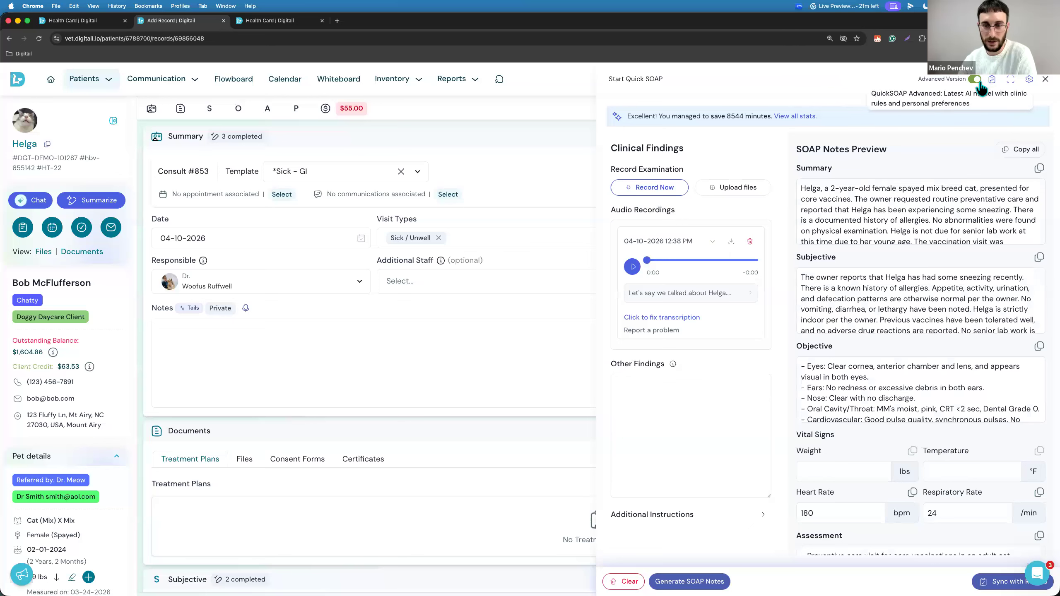
pyautogui.click(1046, 79)
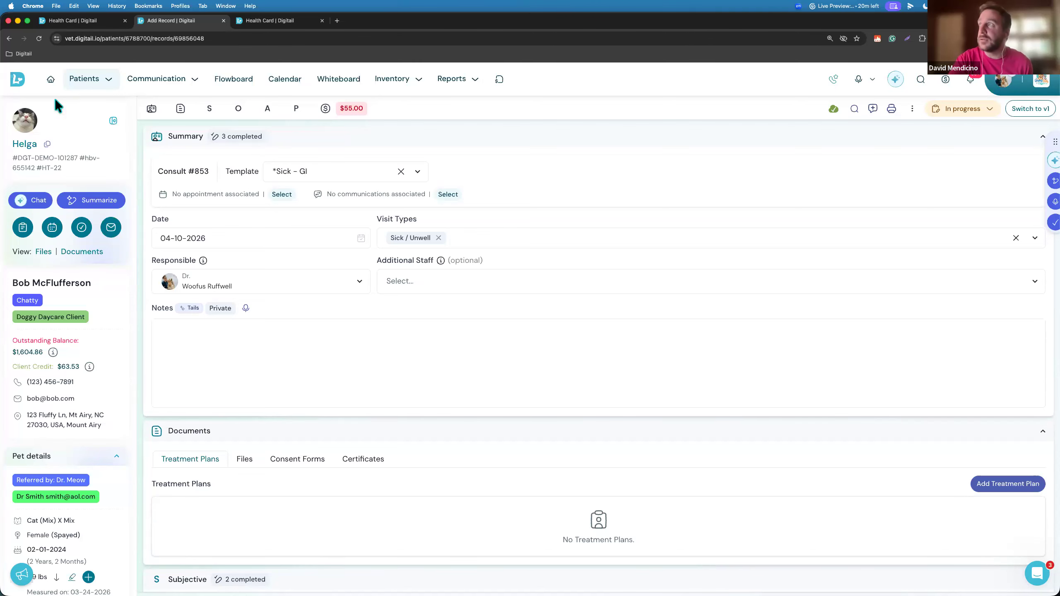
pyautogui.click(84, 18)
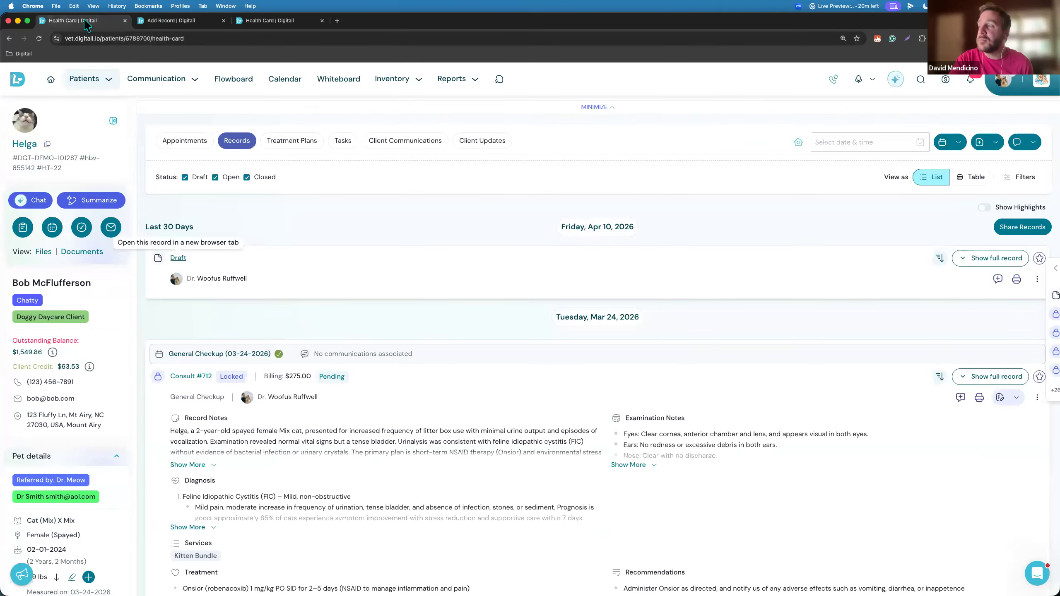
pyautogui.click(273, 22)
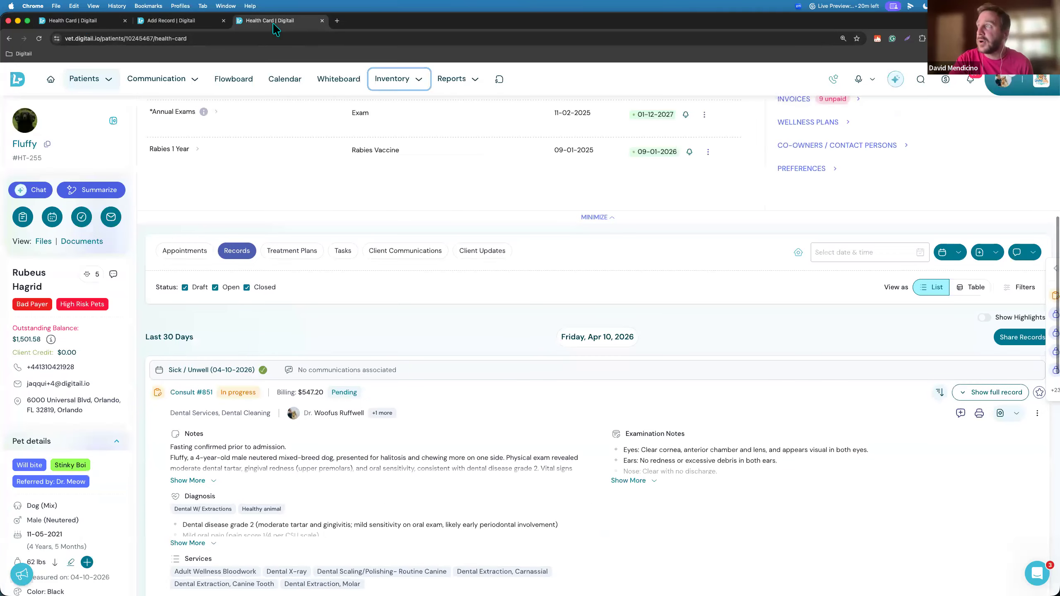
pyautogui.click(187, 21)
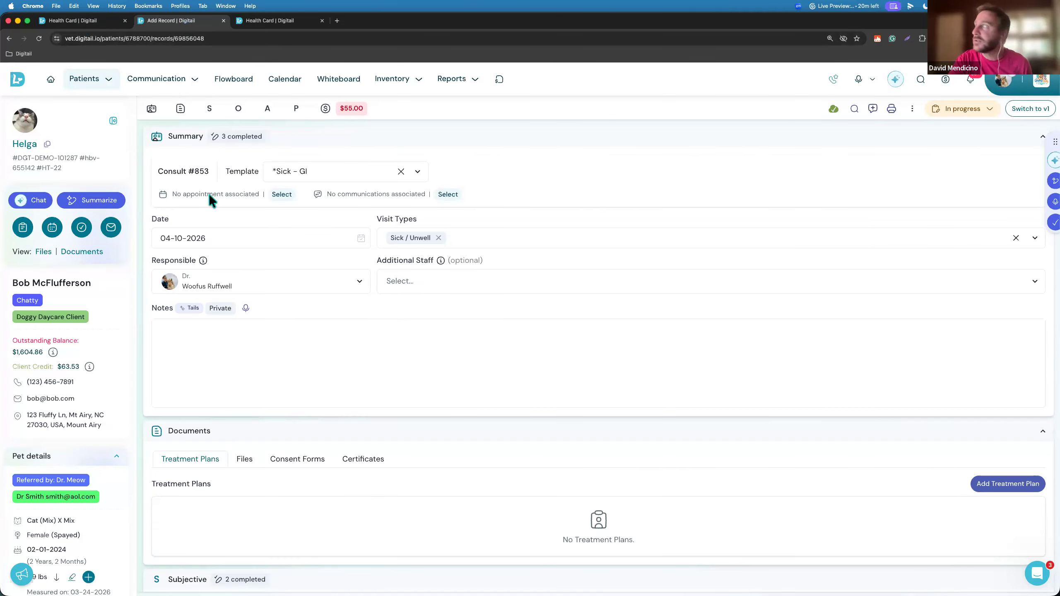
pyautogui.click(1005, 84)
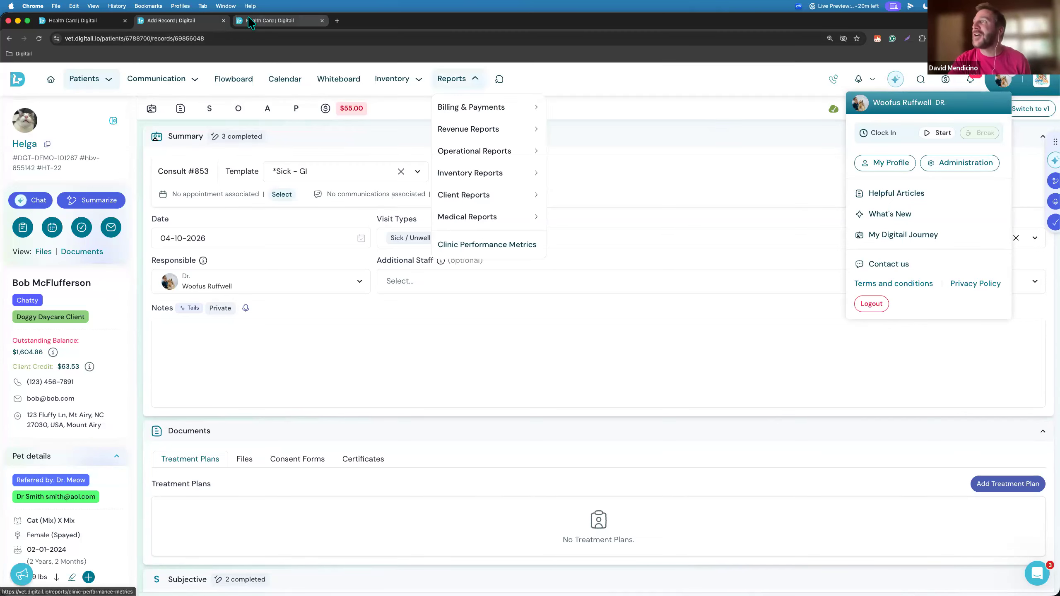
# Open bulk record sharing from Helga's Health Card and load all of the records
pyautogui.click(89, 20)
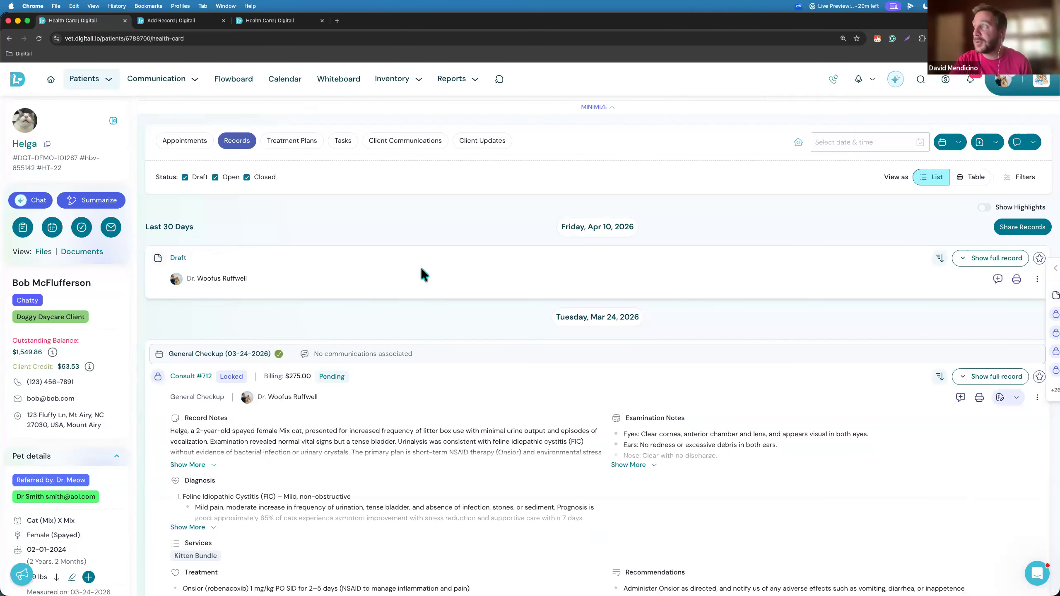
pyautogui.scroll(8, 422, 270)
pyautogui.scroll(-9, 421, 270)
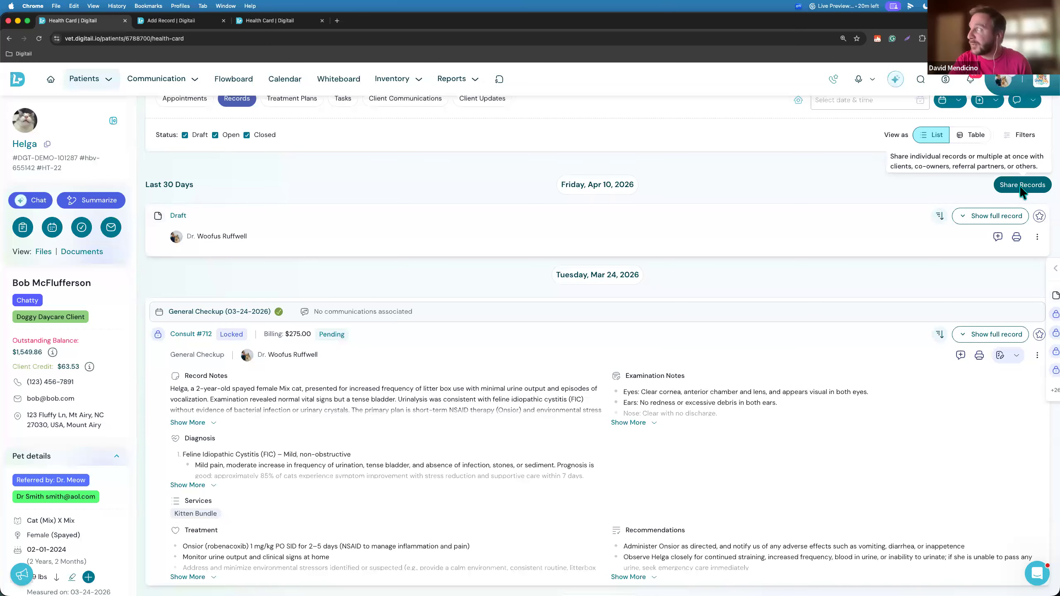
pyautogui.click(1021, 192)
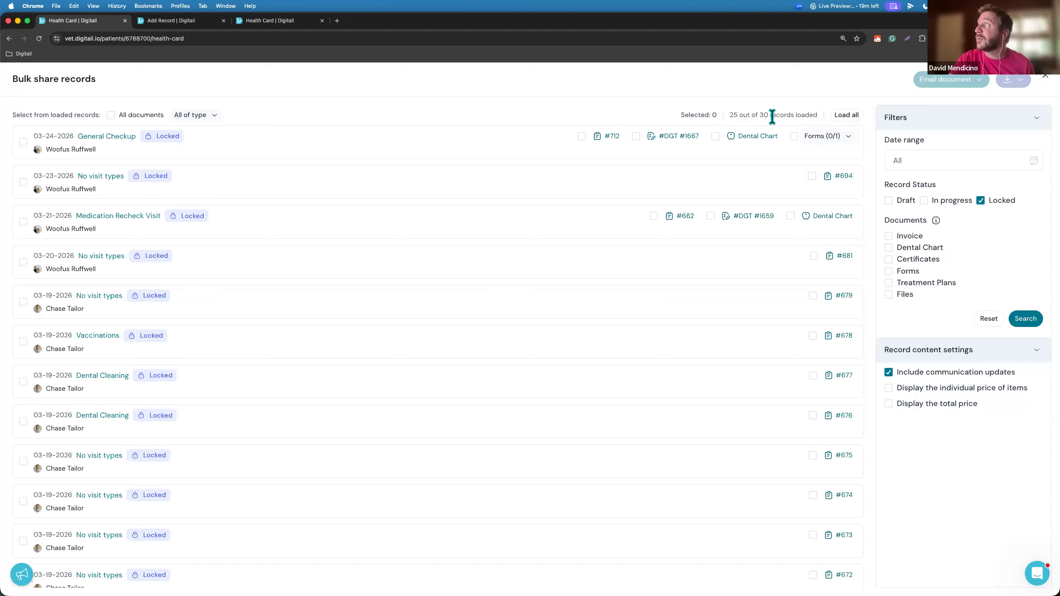
pyautogui.click(847, 115)
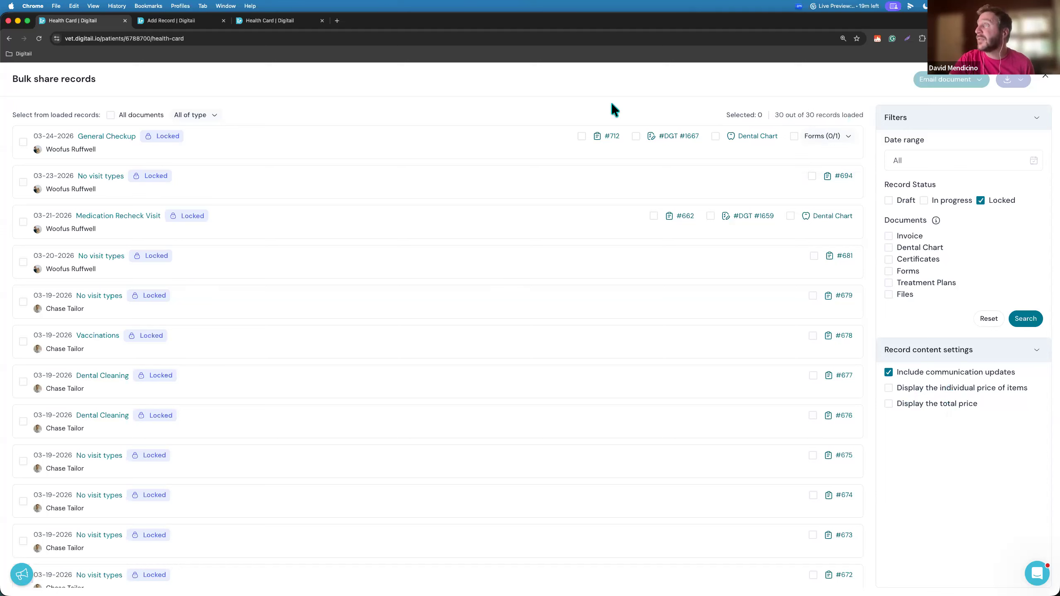
# Select all loaded documents for sharing, excluding invoices, dental charts, certificates, forms and treatment plans so only Records stay selected
pyautogui.click(111, 115)
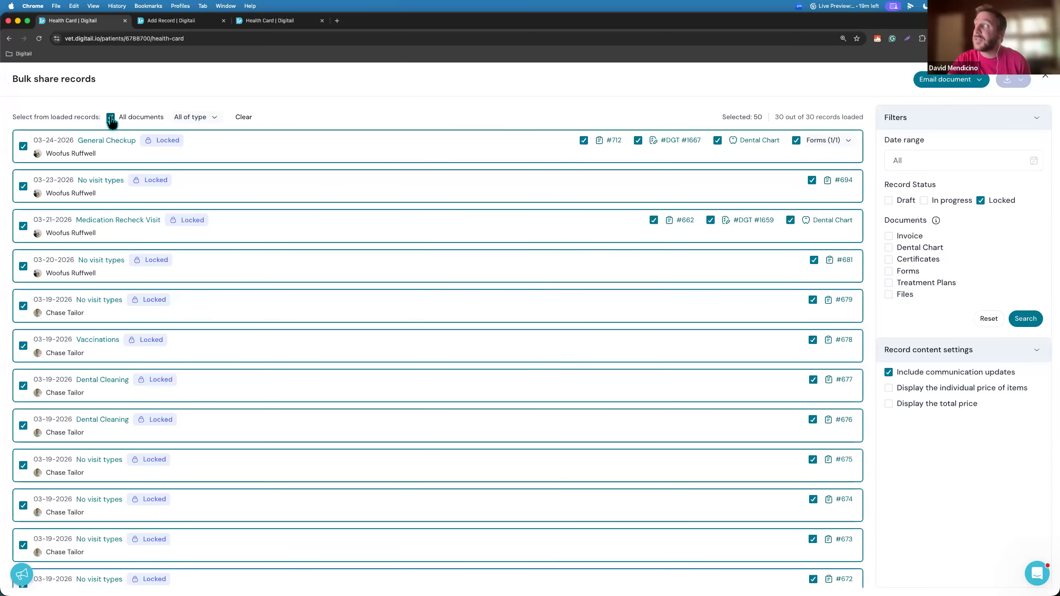
pyautogui.click(200, 117)
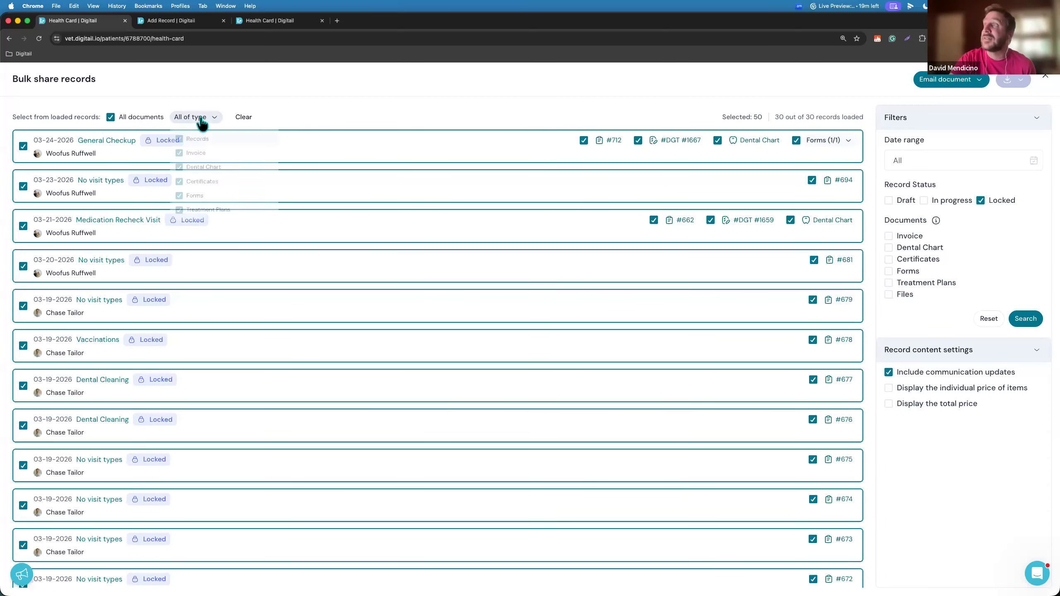
pyautogui.click(203, 157)
pyautogui.click(204, 172)
pyautogui.click(203, 189)
pyautogui.click(200, 208)
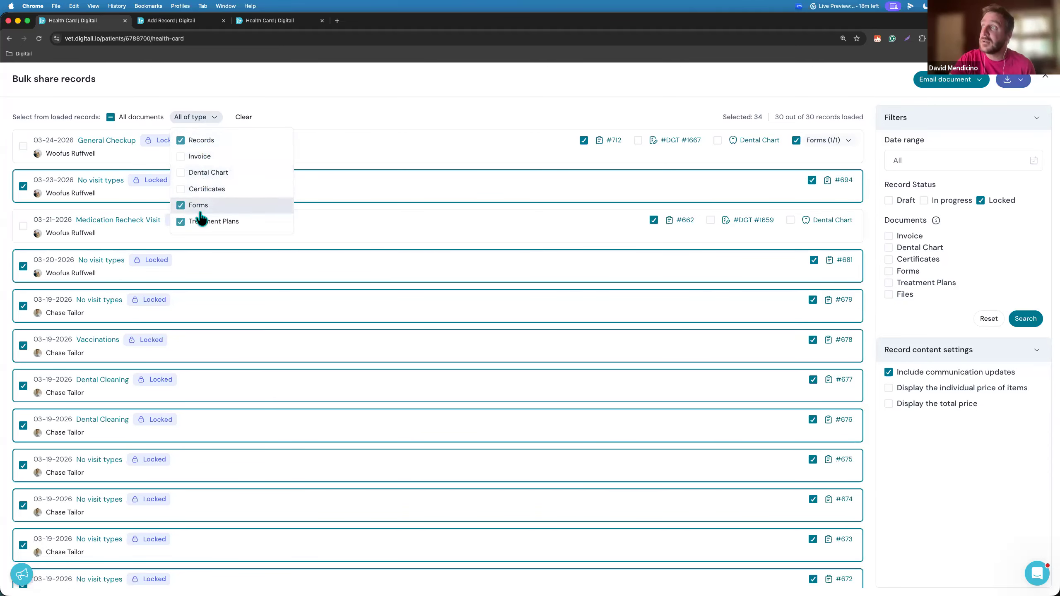
pyautogui.click(202, 221)
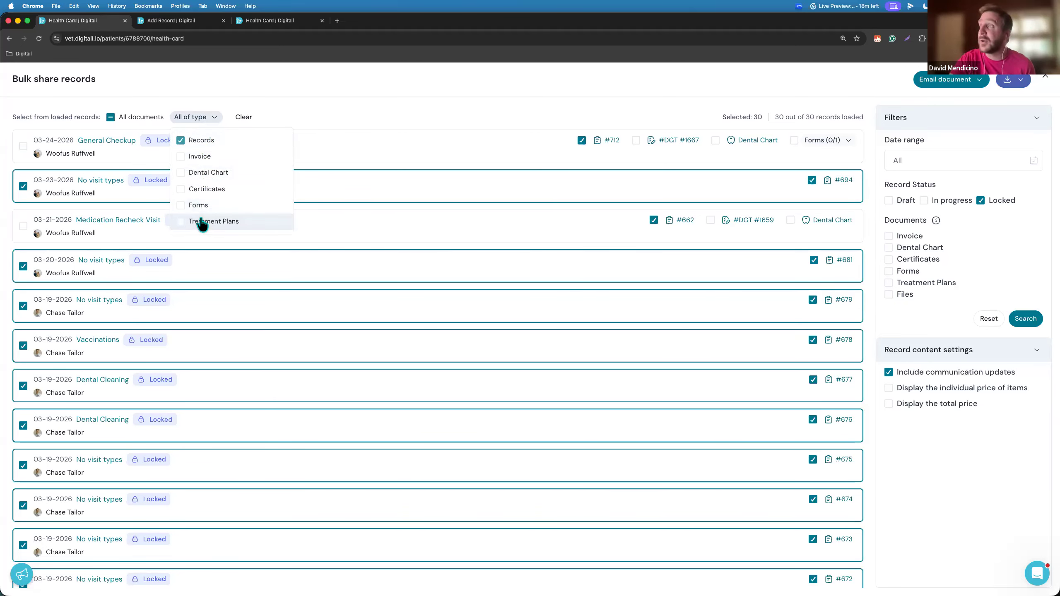
pyautogui.click(396, 110)
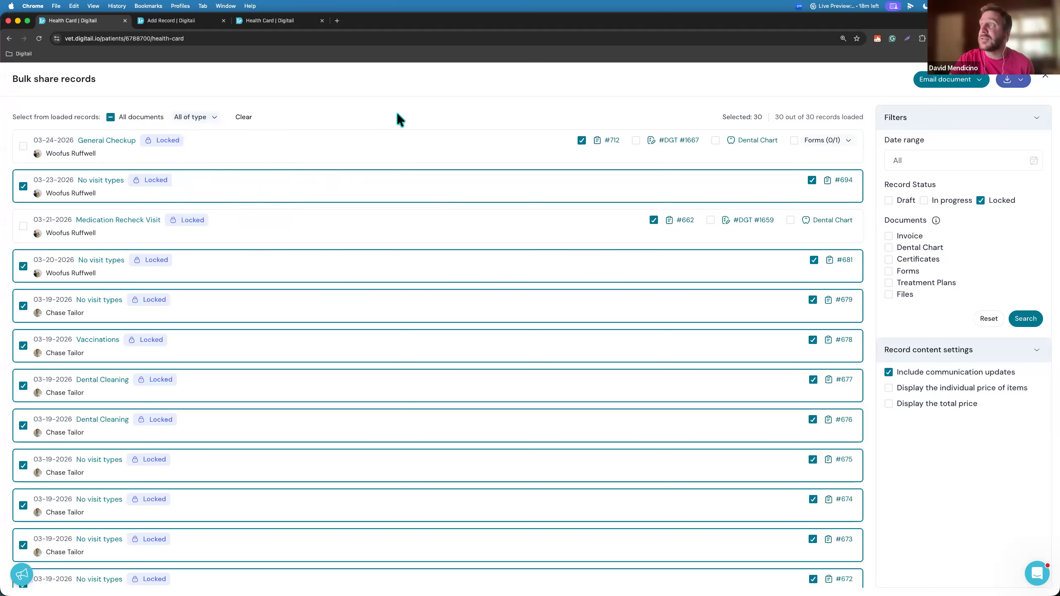
pyautogui.click(197, 117)
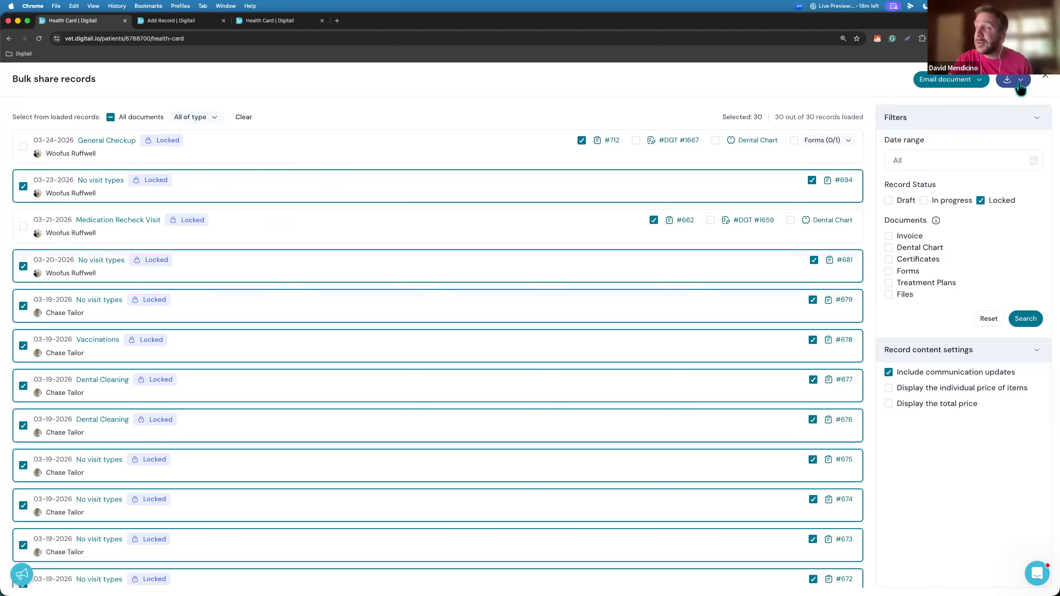
# Review the custom-email form for the selected records, including its recipient and message fields, and close bulk sharing without sending
pyautogui.click(967, 82)
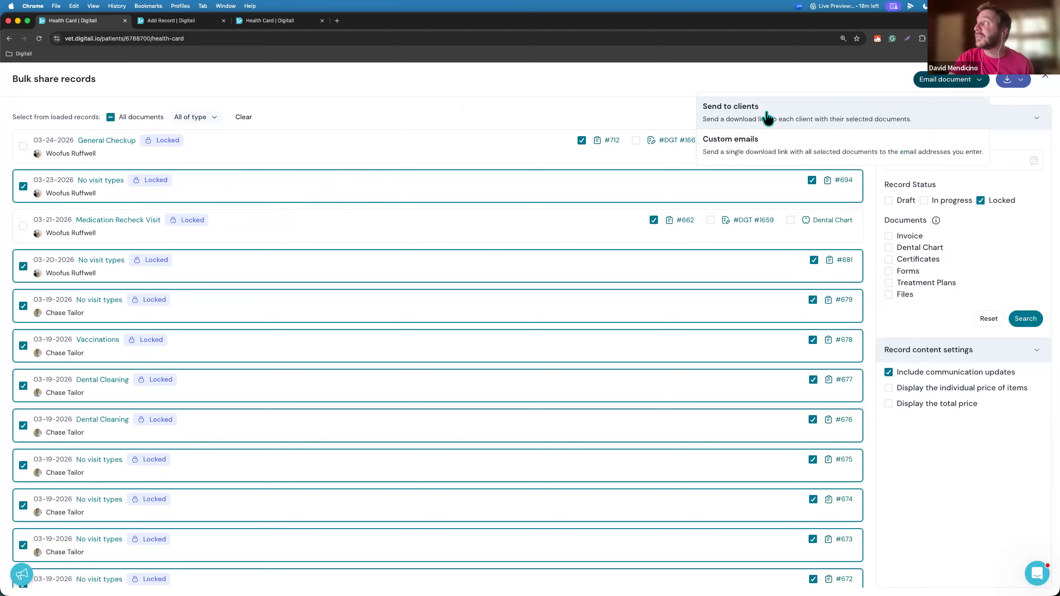
pyautogui.click(796, 147)
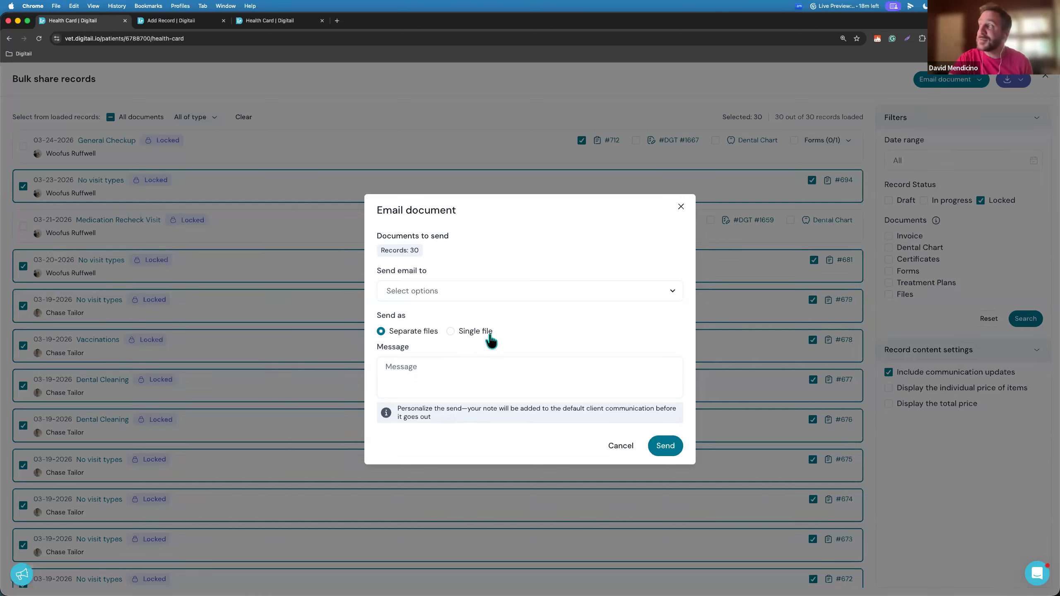
pyautogui.click(440, 290)
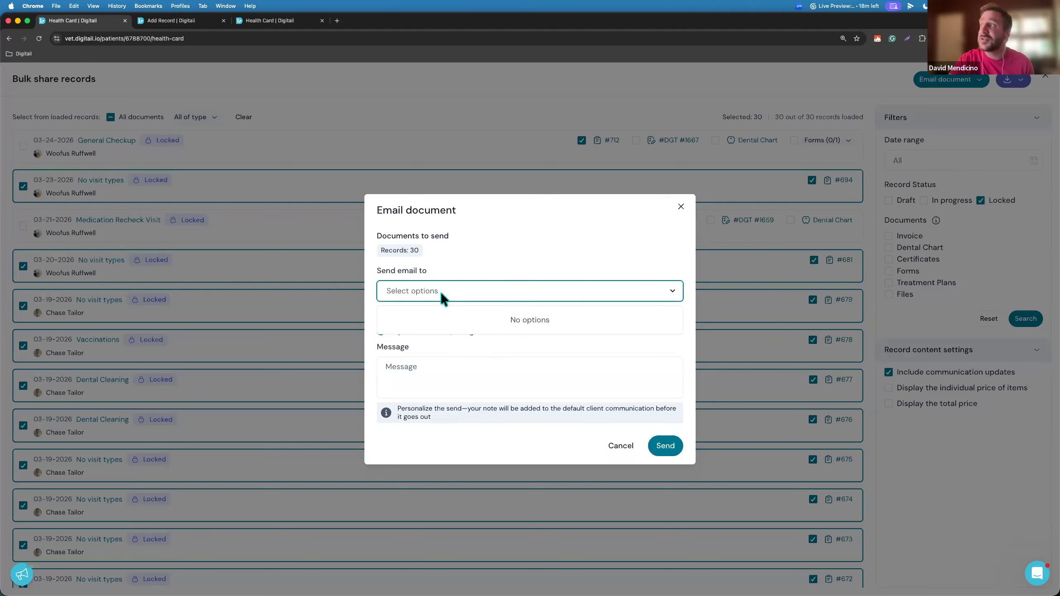
pyautogui.click(525, 253)
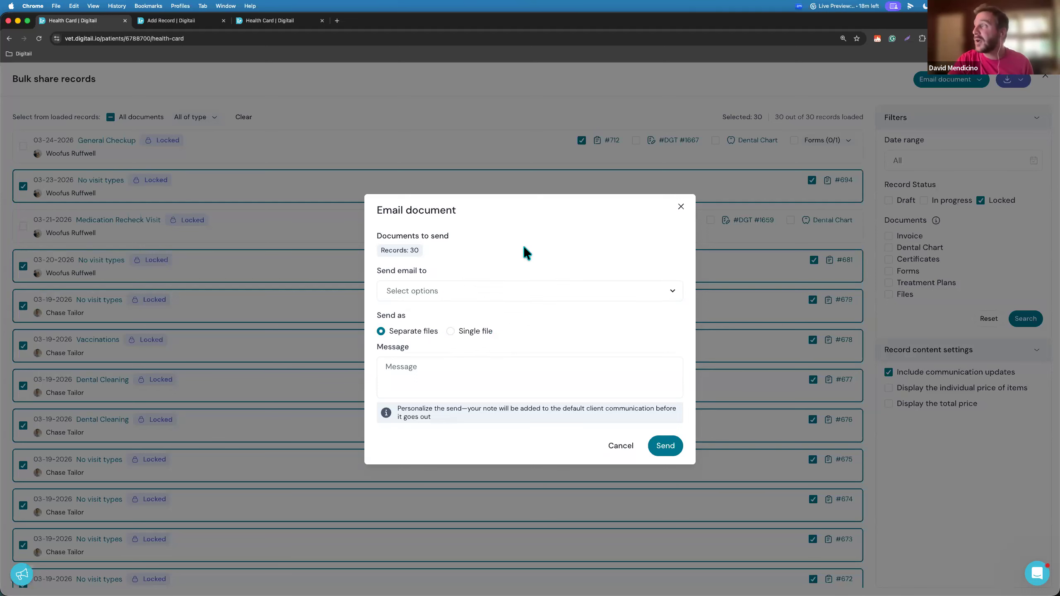
pyautogui.click(435, 373)
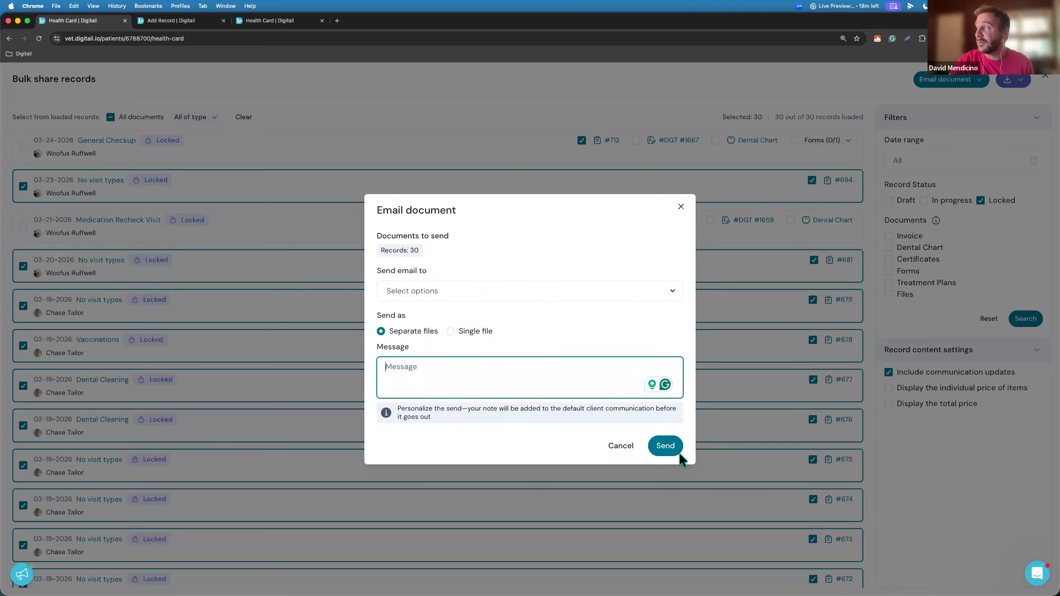
pyautogui.click(681, 205)
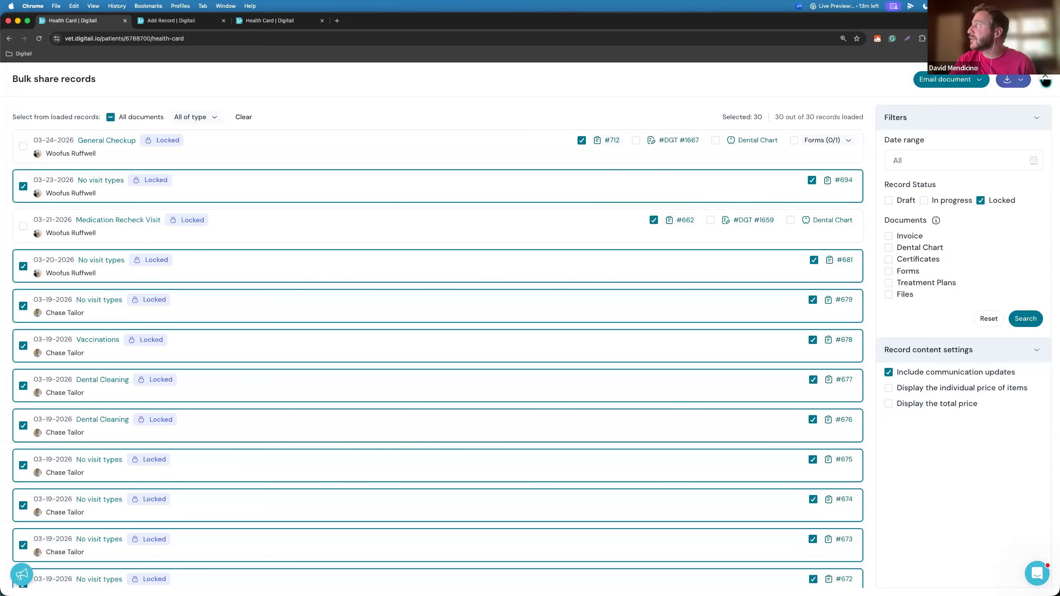
pyautogui.click(1045, 81)
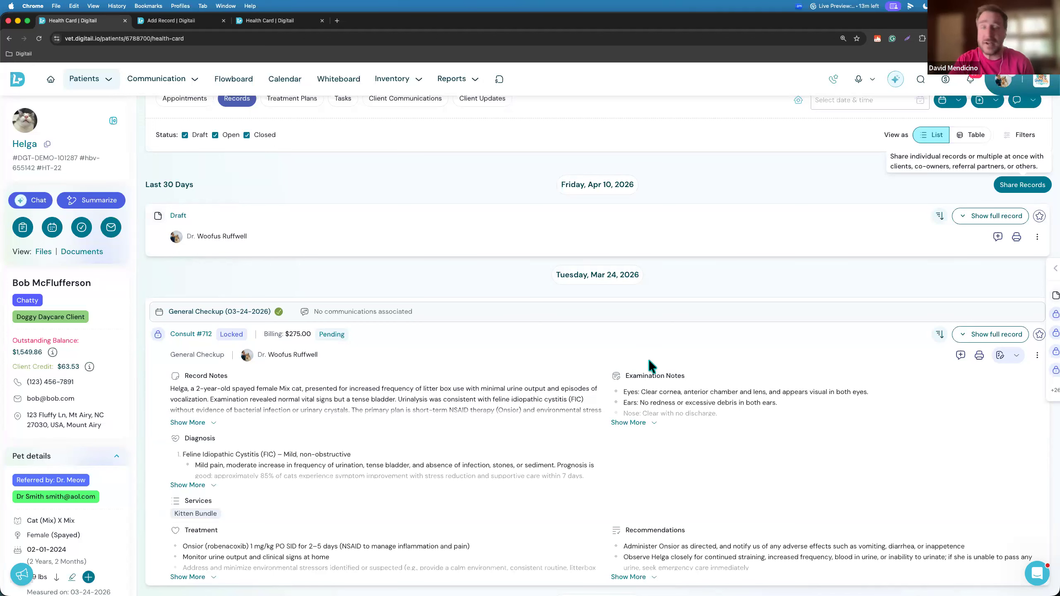
# Preview the PDF summary of Helga's 03-24-2026 General Checkup record, read through its SOAP sections, and close the preview
pyautogui.scroll(-2, 689, 355)
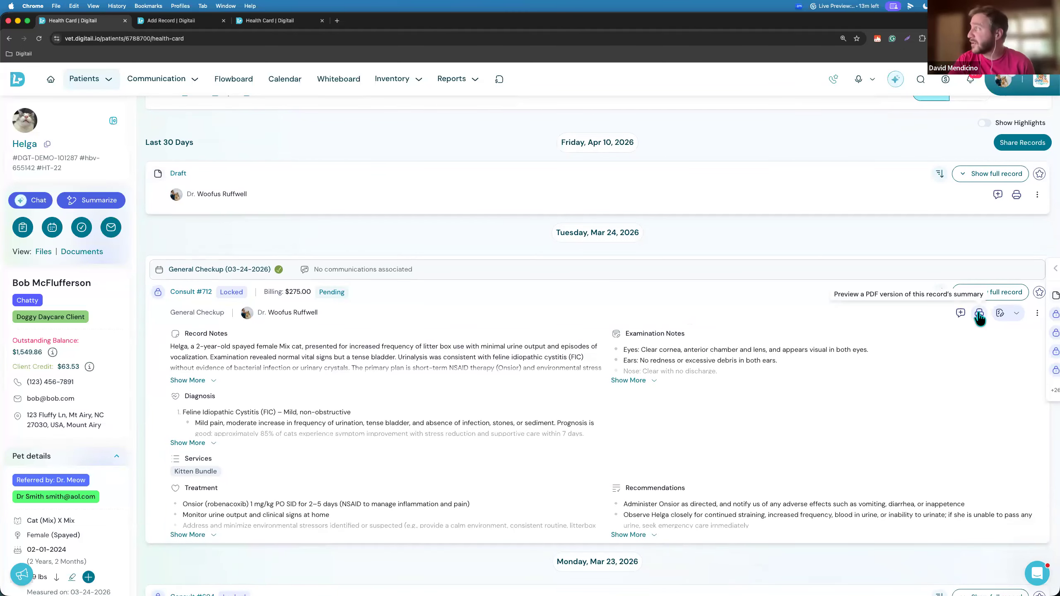
pyautogui.click(978, 314)
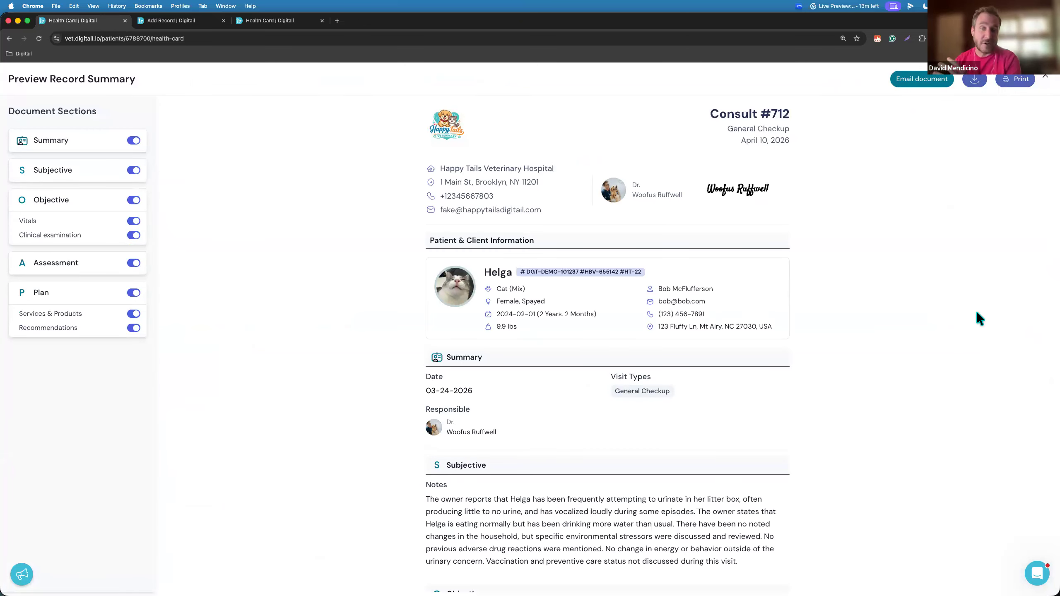
pyautogui.scroll(-9, 636, 311)
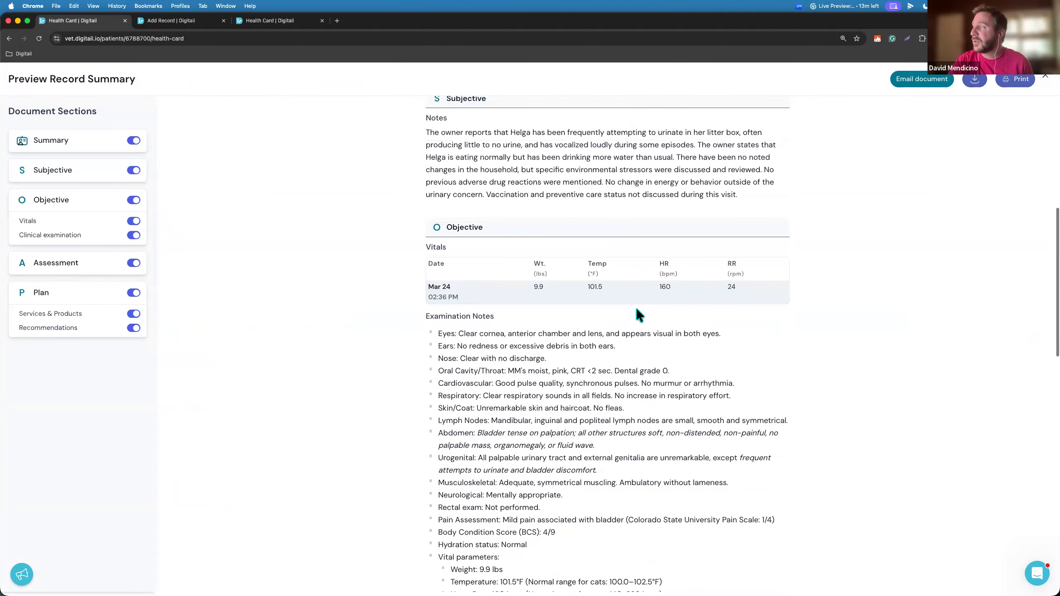
pyautogui.scroll(-4, 637, 309)
pyautogui.scroll(10, 636, 313)
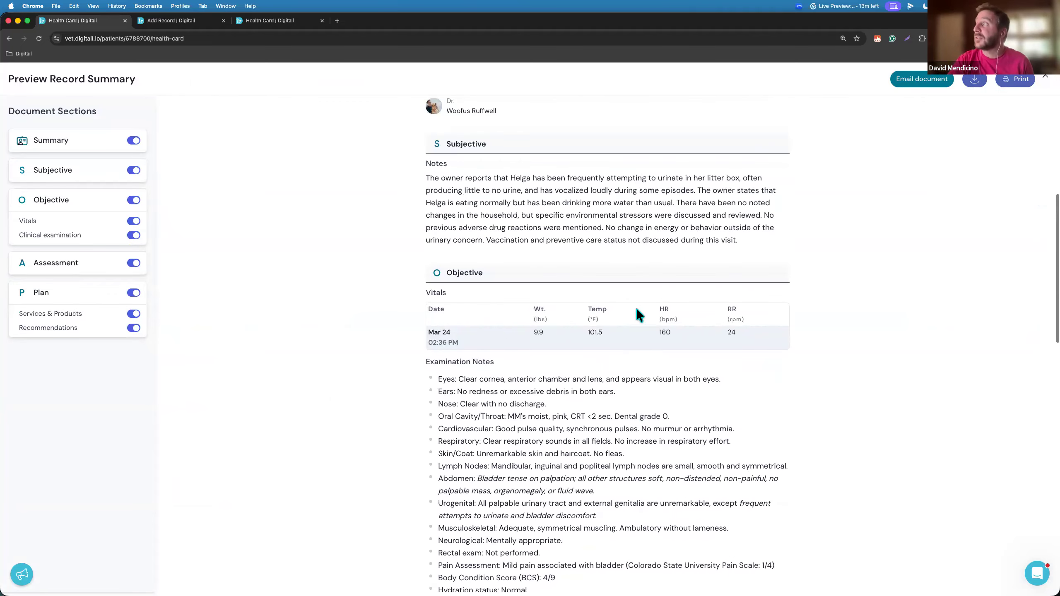
pyautogui.scroll(1, 636, 309)
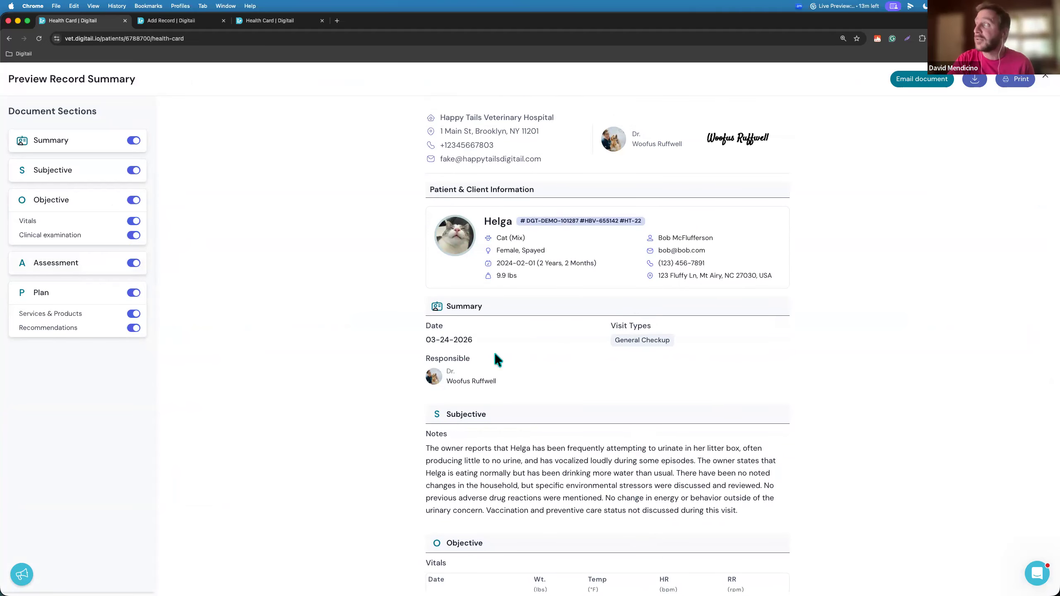
pyautogui.scroll(-14, 637, 363)
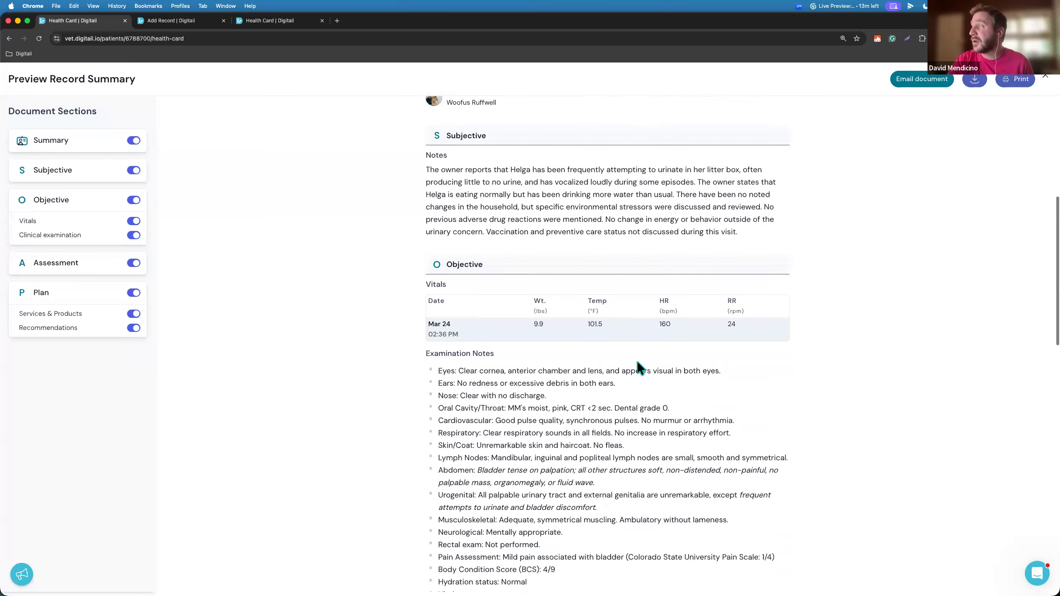
pyautogui.scroll(-7, 637, 363)
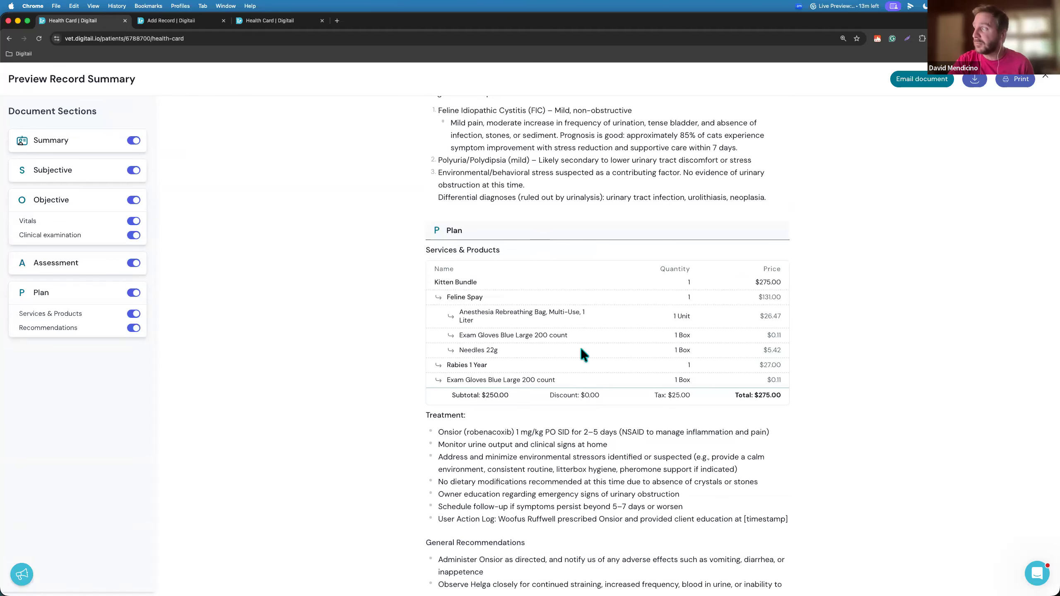
pyautogui.scroll(9, 581, 349)
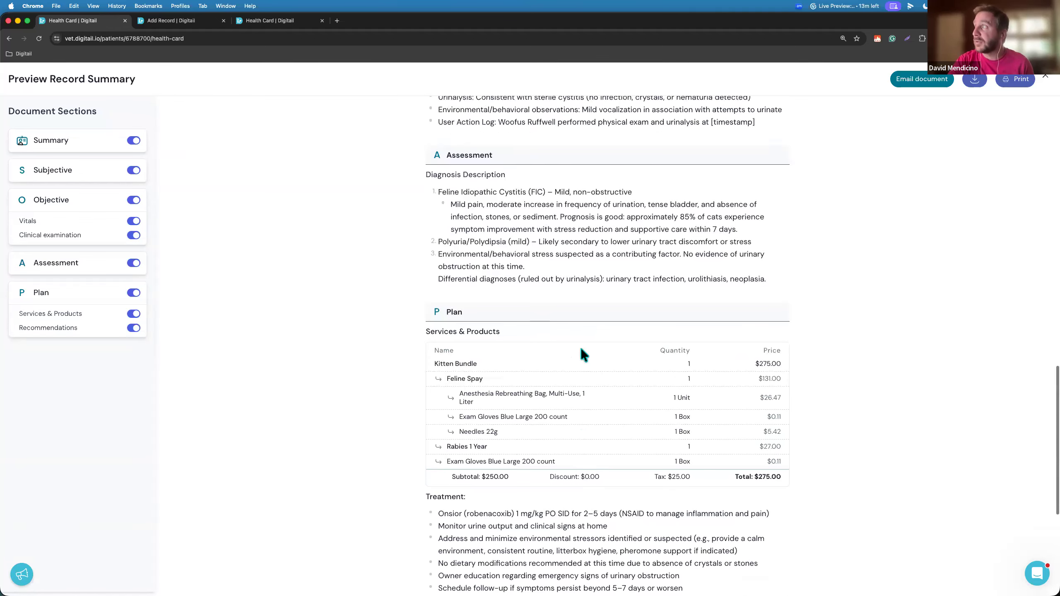
pyautogui.scroll(2, 582, 352)
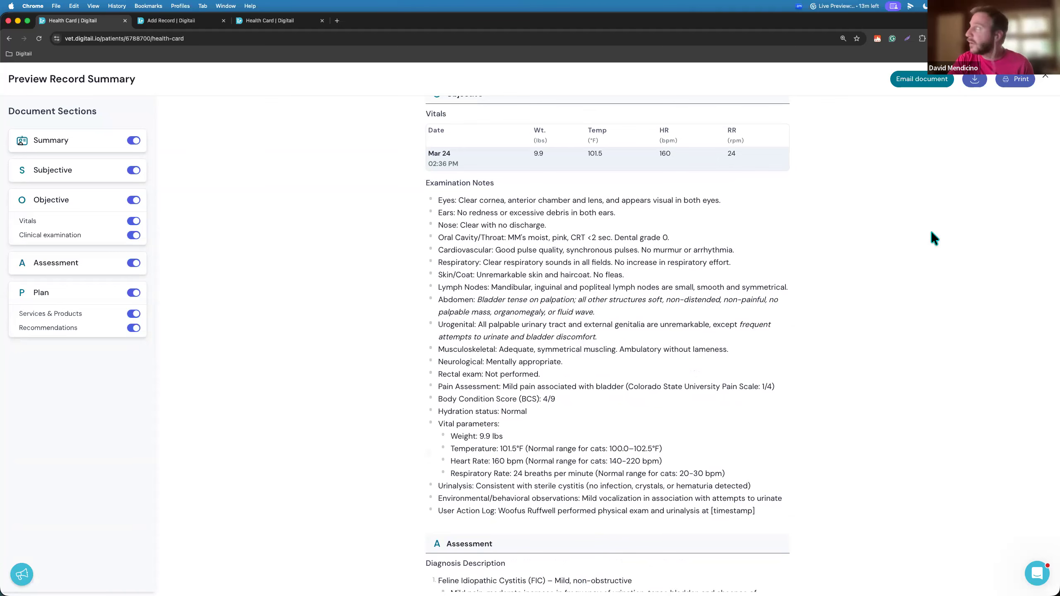
pyautogui.click(1045, 77)
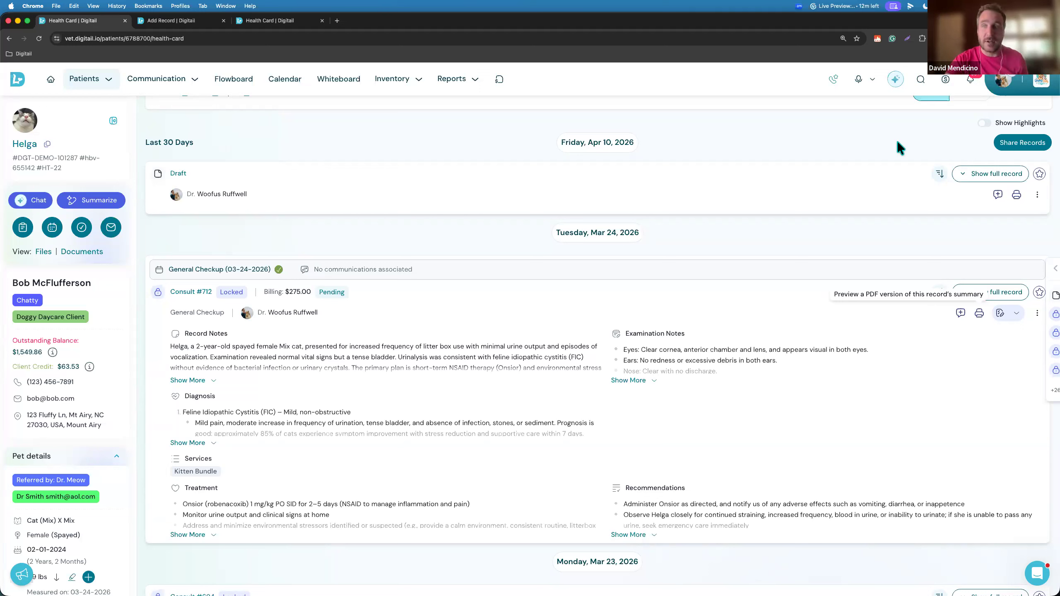
# Open the clinic Preferences in Administration with the settings navigation expanded, and examine the Default to SOAP 2.0 Only option
pyautogui.click(998, 83)
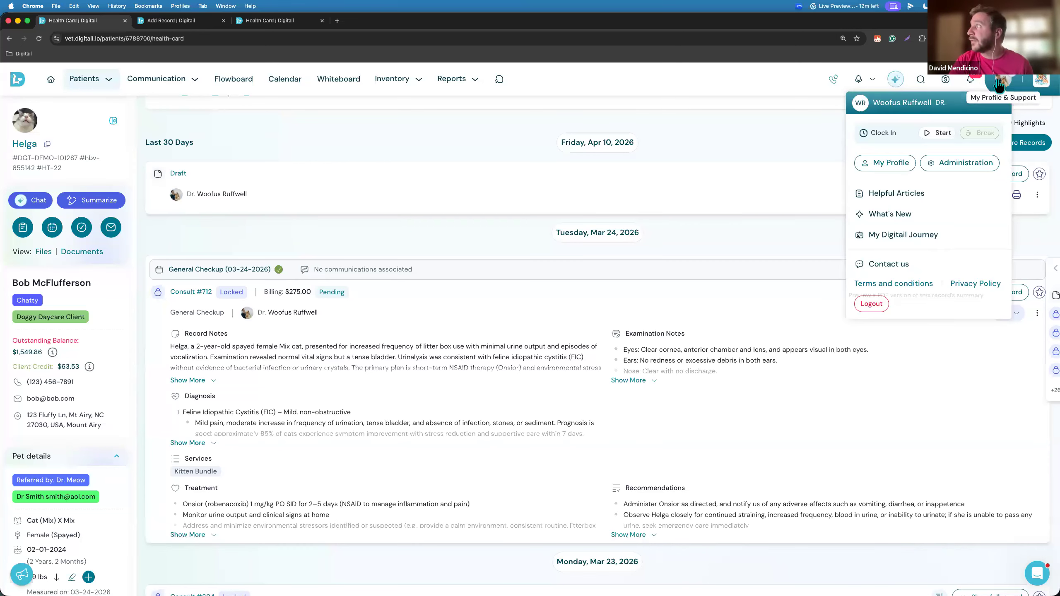
pyautogui.click(955, 163)
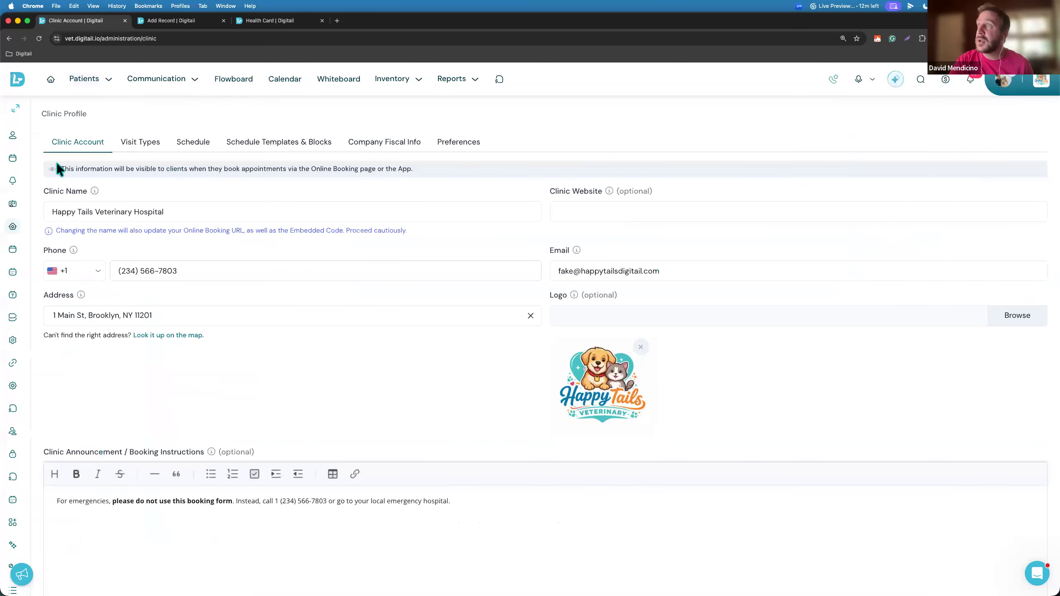
pyautogui.click(15, 109)
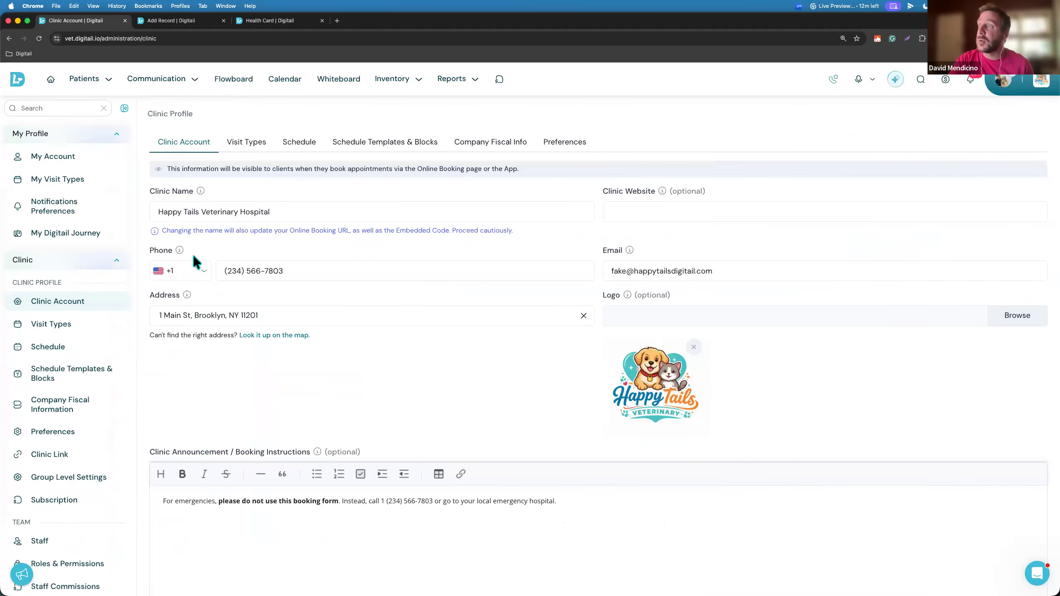
pyautogui.click(568, 149)
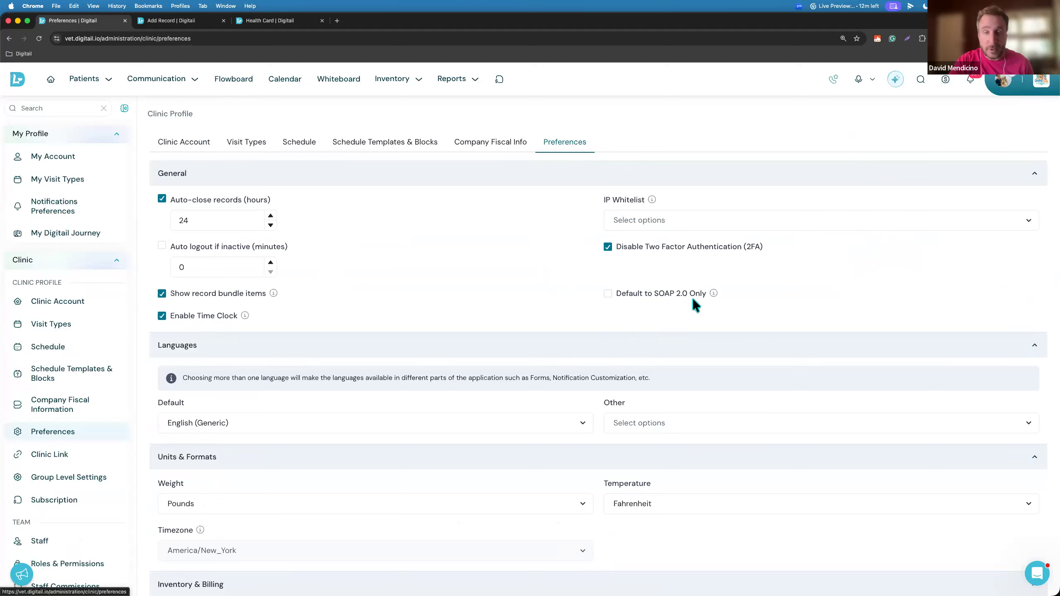
pyautogui.moveTo(712, 293)
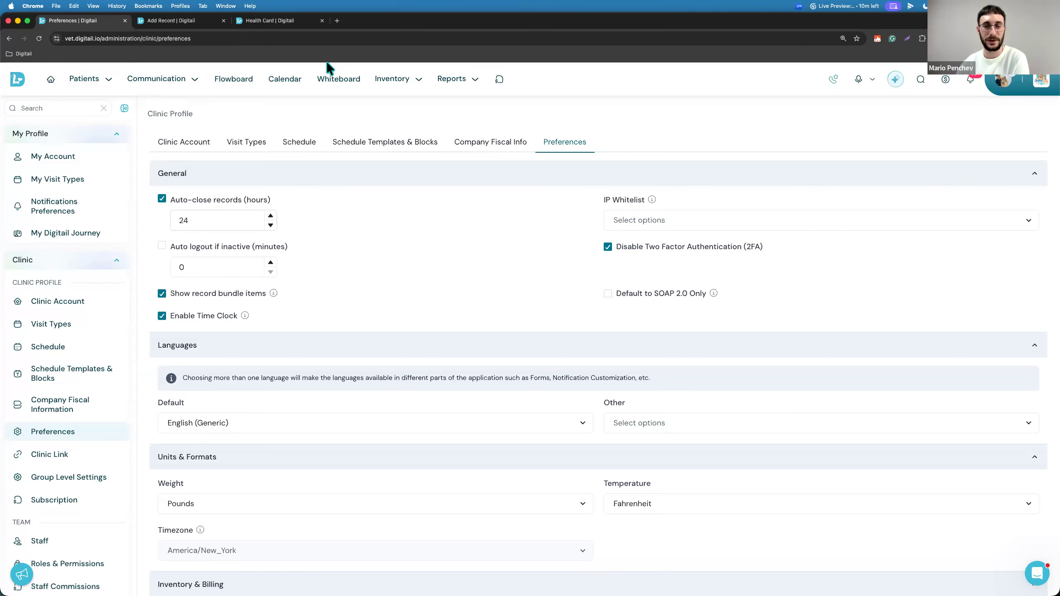
pyautogui.click(284, 20)
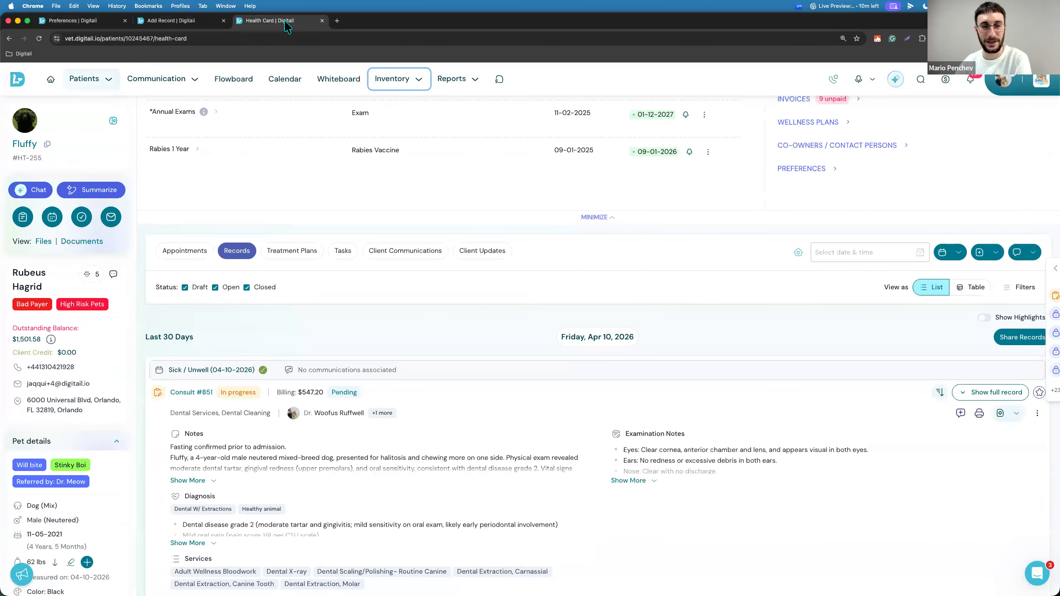
pyautogui.hotkey('ctrl', 'Up')
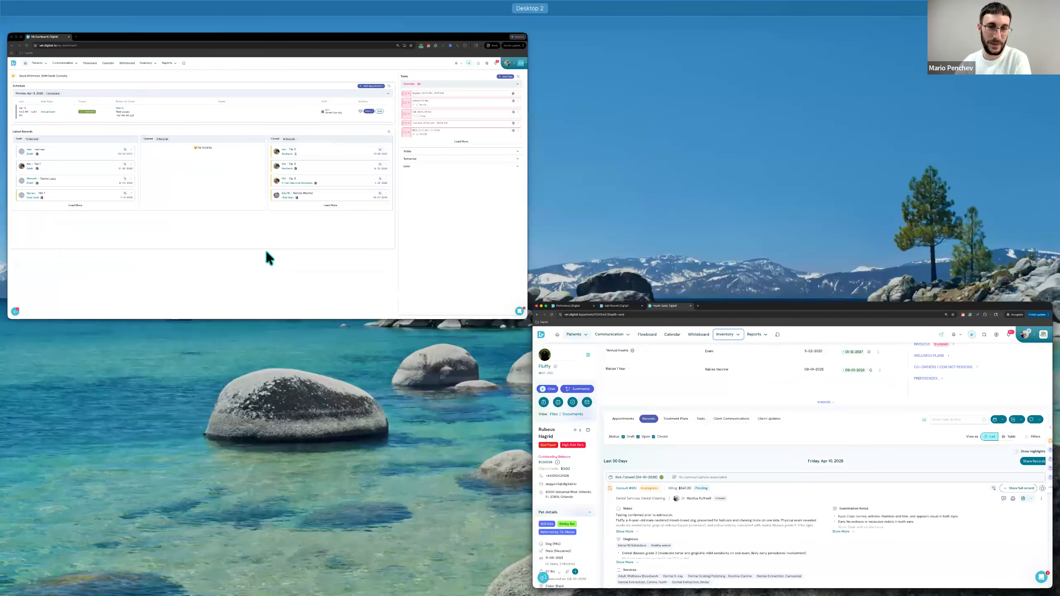
pyautogui.click(641, 442)
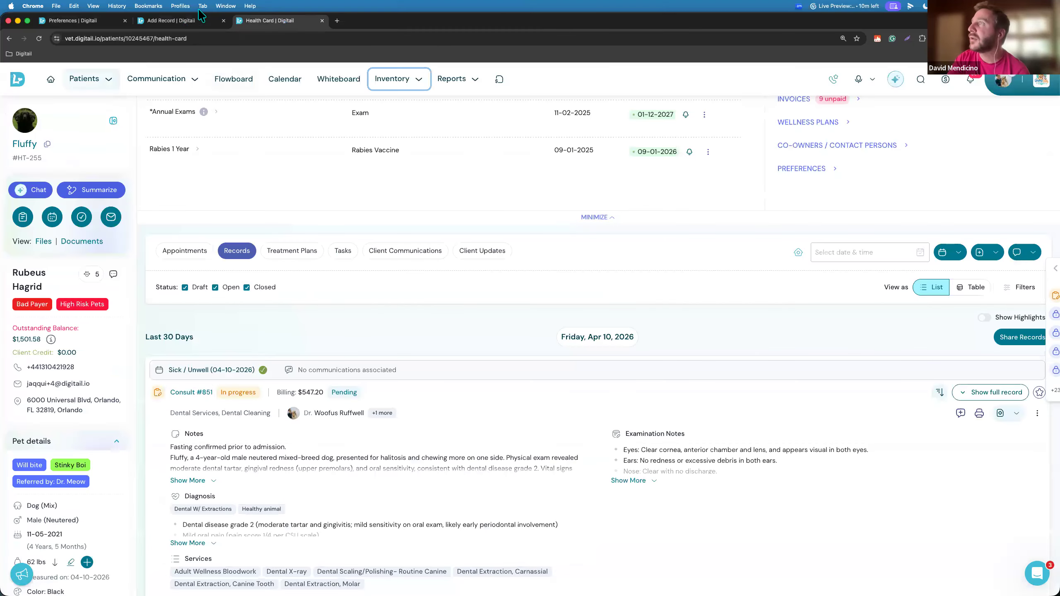
pyautogui.click(181, 22)
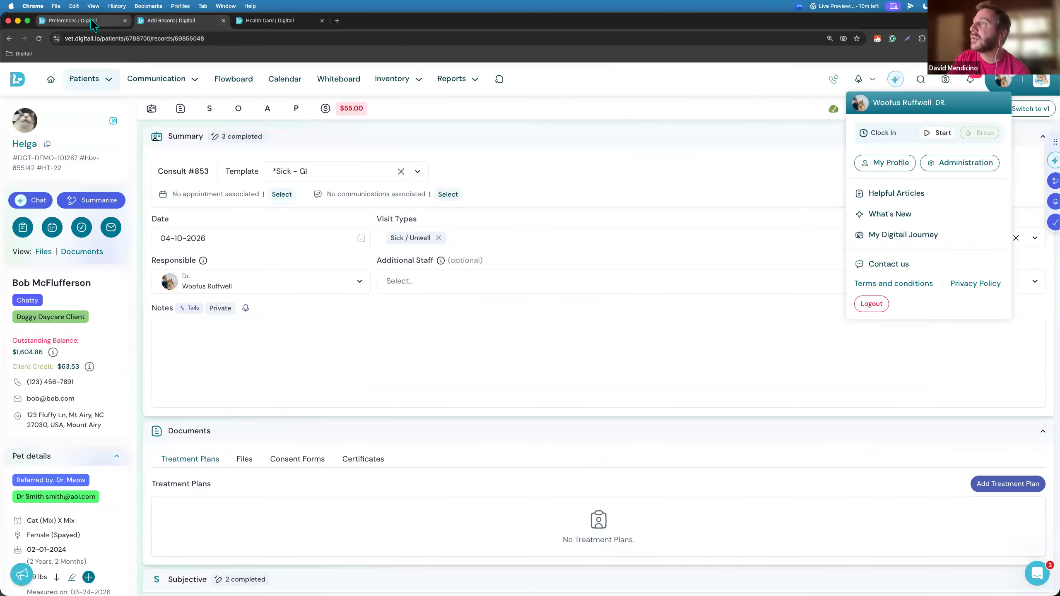
# Load the test environment testing5.digitail.io in place of the clinic Preferences page
pyautogui.click(90, 19)
pyautogui.click(205, 38)
pyautogui.click(205, 39)
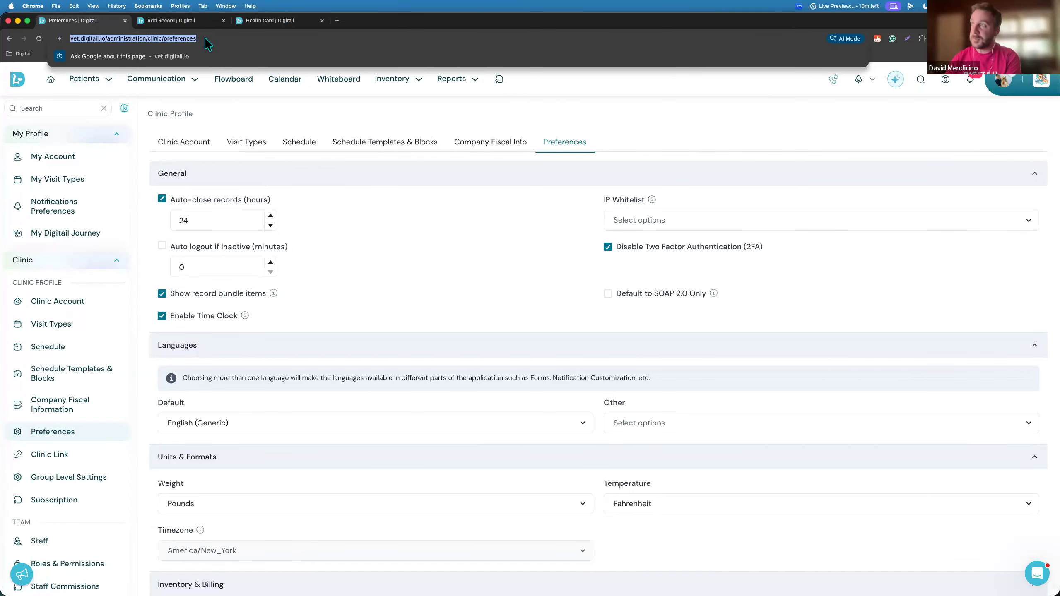
pyautogui.write('testing5')
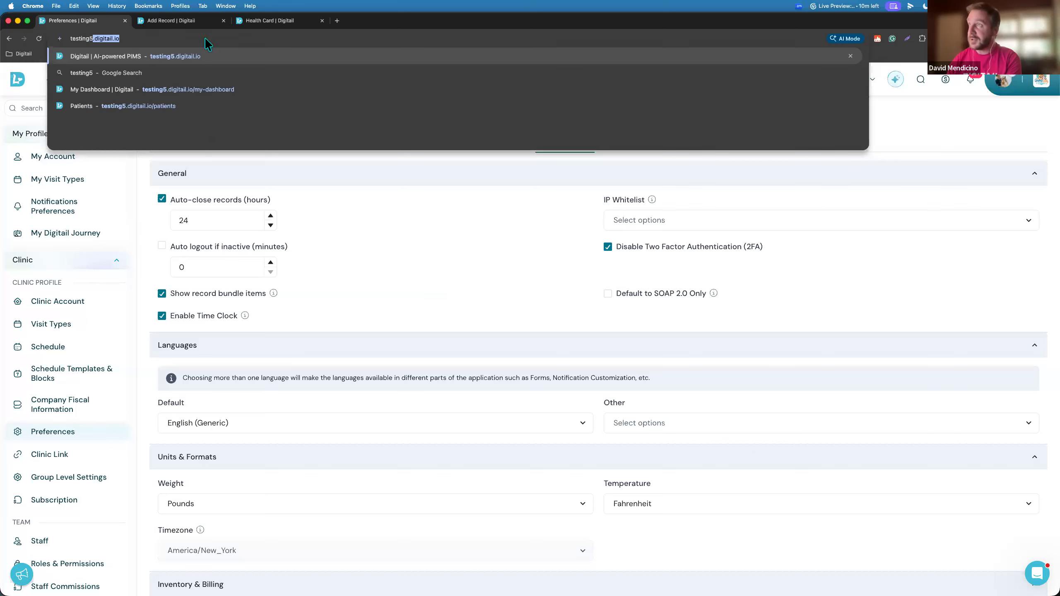
pyautogui.press('Return')
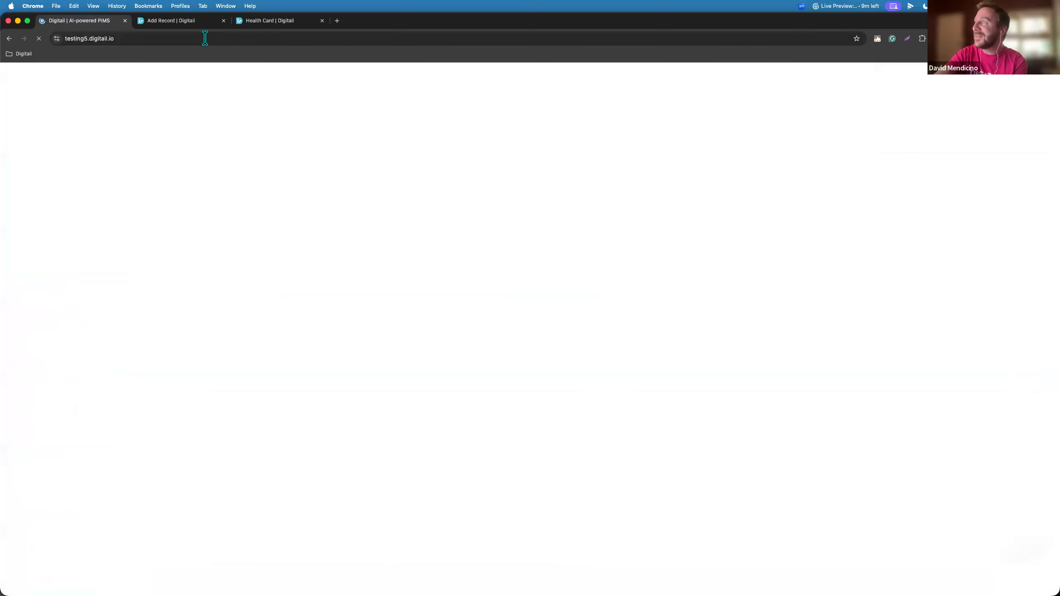
# Close the Add Record browser tab and open the clinic Administration settings in the test environment
pyautogui.click(223, 21)
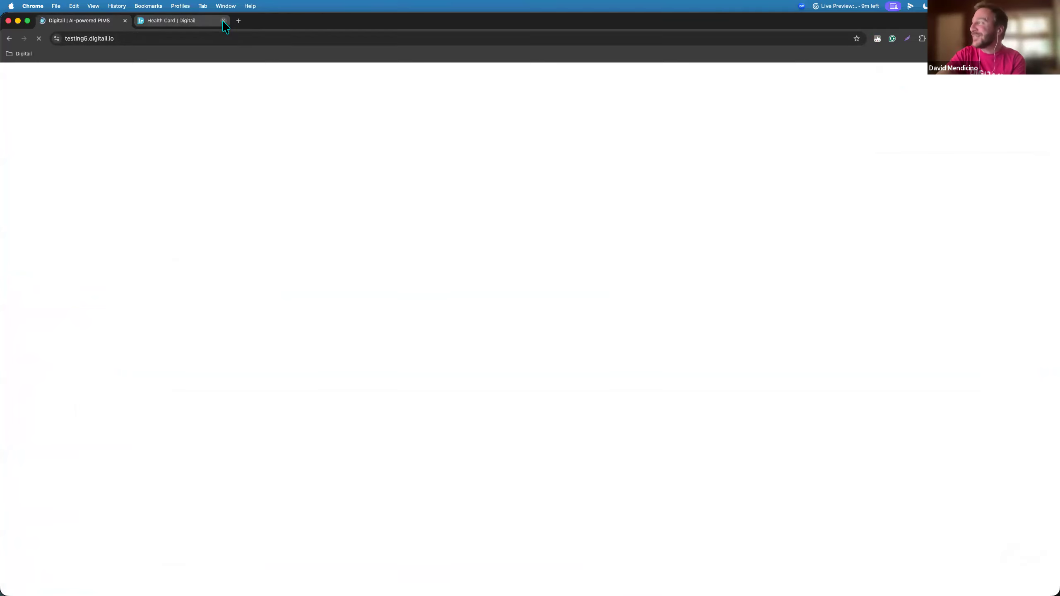
pyautogui.click(824, 375)
pyautogui.click(795, 406)
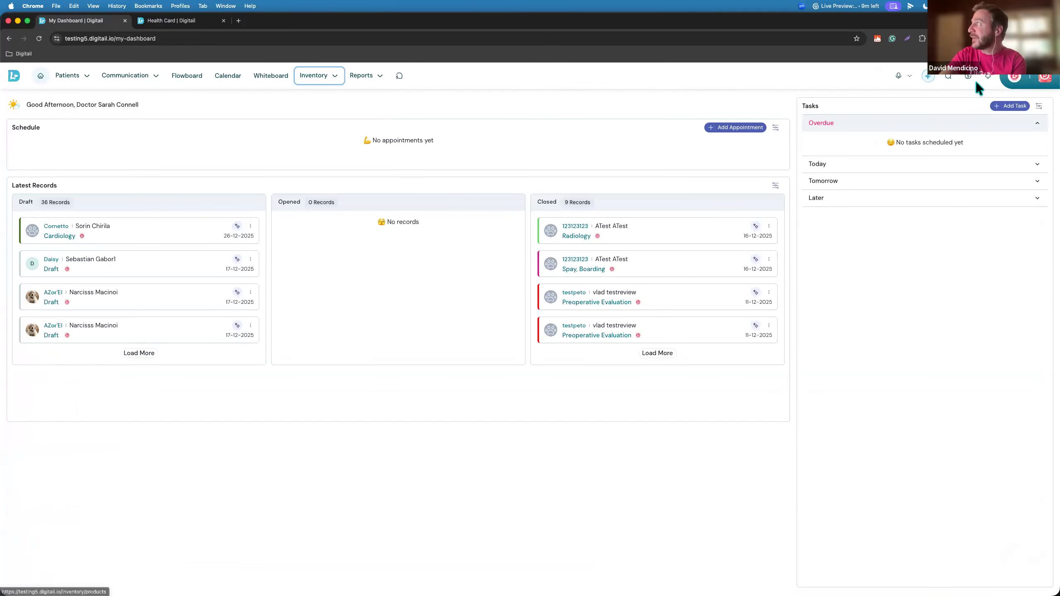
pyautogui.click(1014, 76)
pyautogui.click(990, 116)
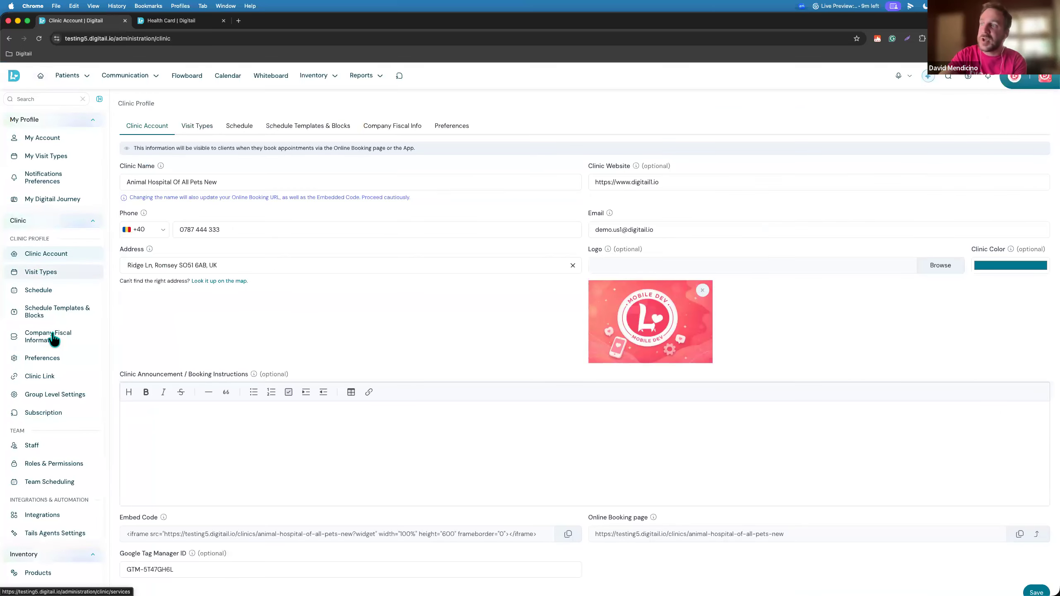
# Open the 76785656 DM template for editing from the new SOAP Templates list and collapse the settings navigation
pyautogui.scroll(-4, 52, 332)
pyautogui.scroll(-7, 52, 332)
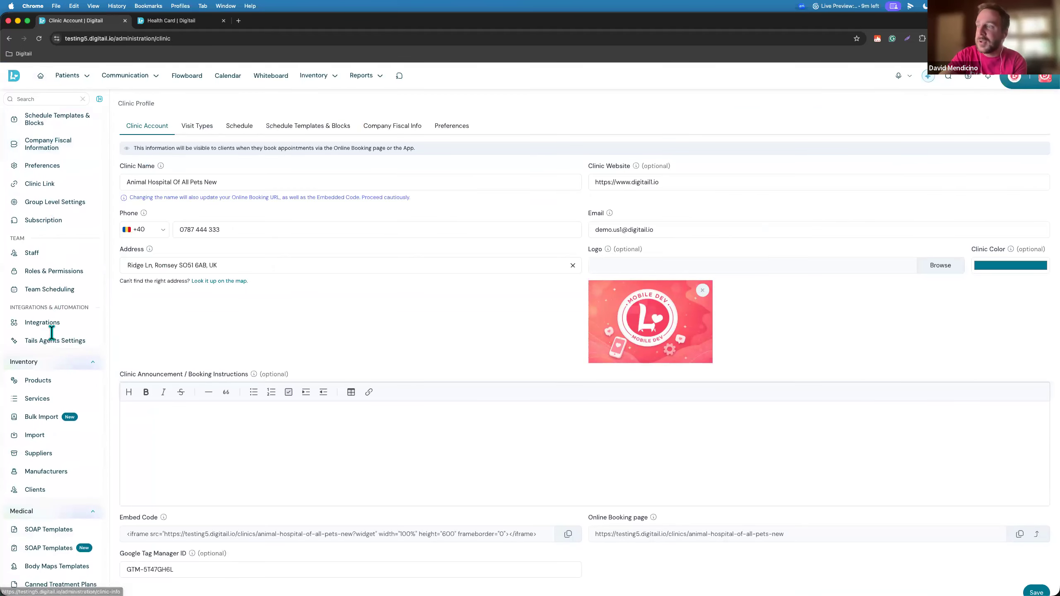
pyautogui.click(55, 298)
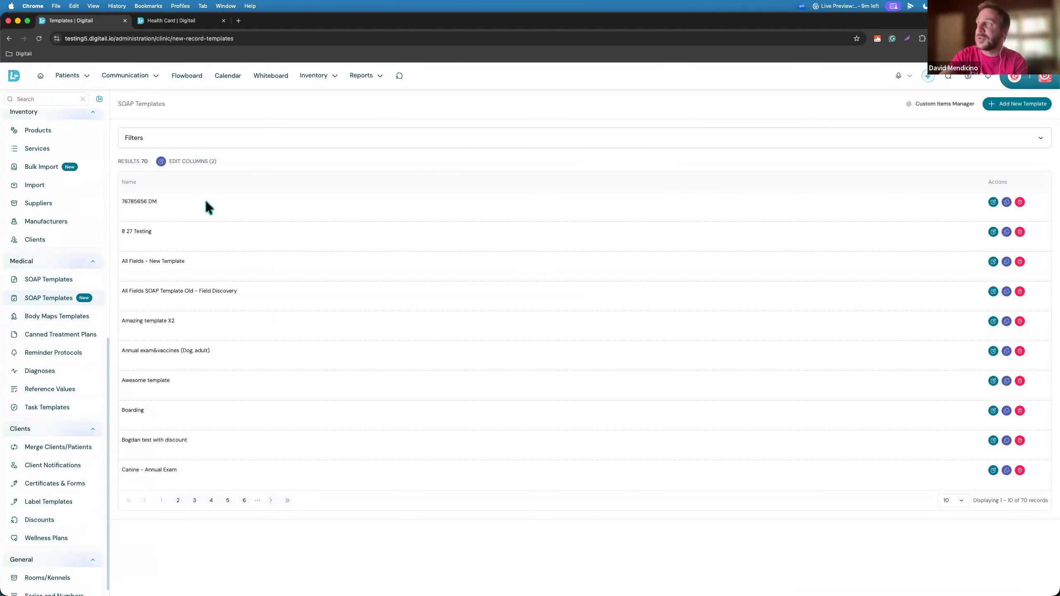
pyautogui.click(994, 202)
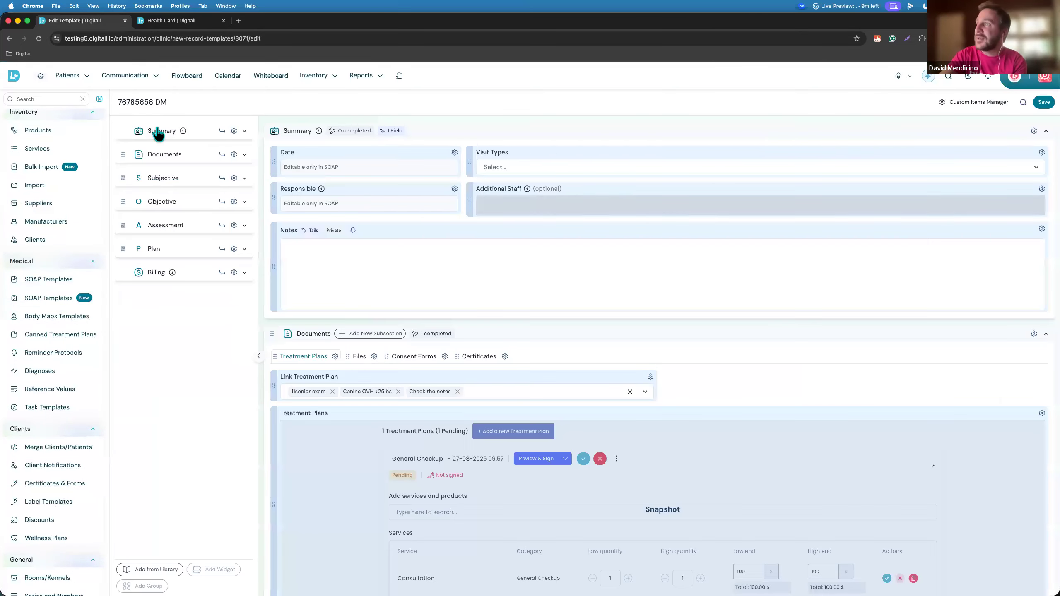
pyautogui.click(98, 99)
# Examine the template's Summary, Documents, Subjective and Objective sections, including the handles for reordering fields and sections
pyautogui.click(271, 296)
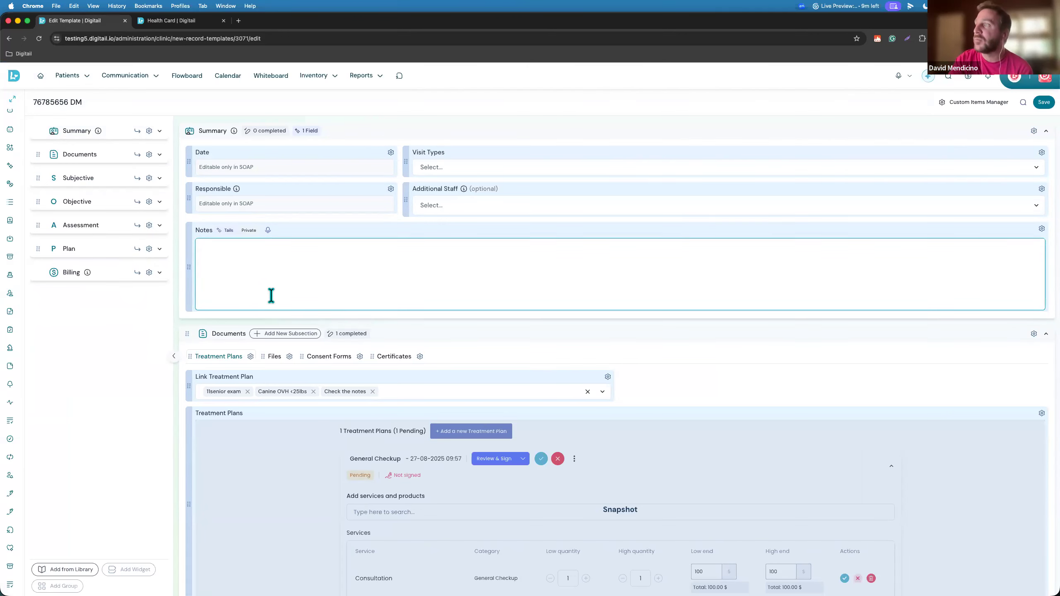
pyautogui.scroll(-8, 271, 295)
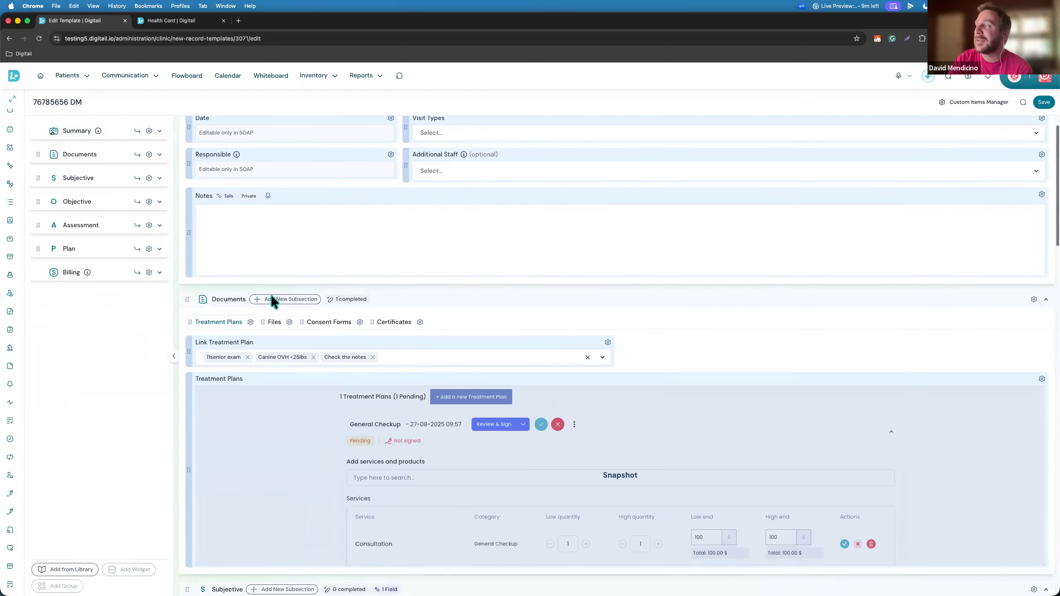
pyautogui.scroll(-2, 271, 294)
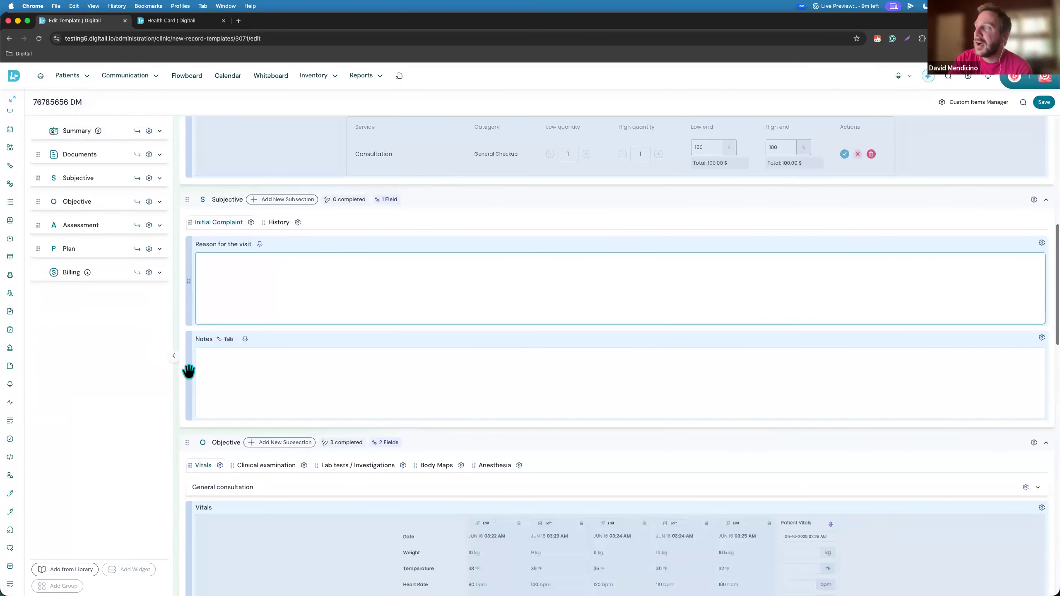
pyautogui.moveTo(188, 379)
pyautogui.mouseDown()
pyautogui.moveTo(214, 239)
pyautogui.moveTo(165, 364)
pyautogui.moveTo(185, 371)
pyautogui.mouseUp()
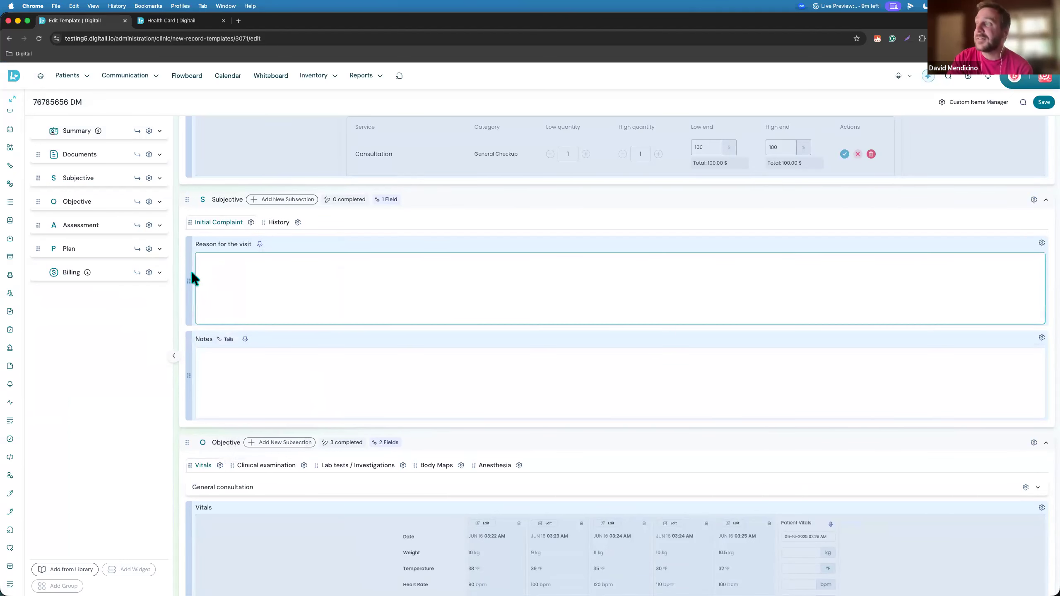
pyautogui.moveTo(38, 248)
pyautogui.mouseDown()
pyautogui.moveTo(41, 204)
pyautogui.moveTo(40, 253)
pyautogui.mouseUp()
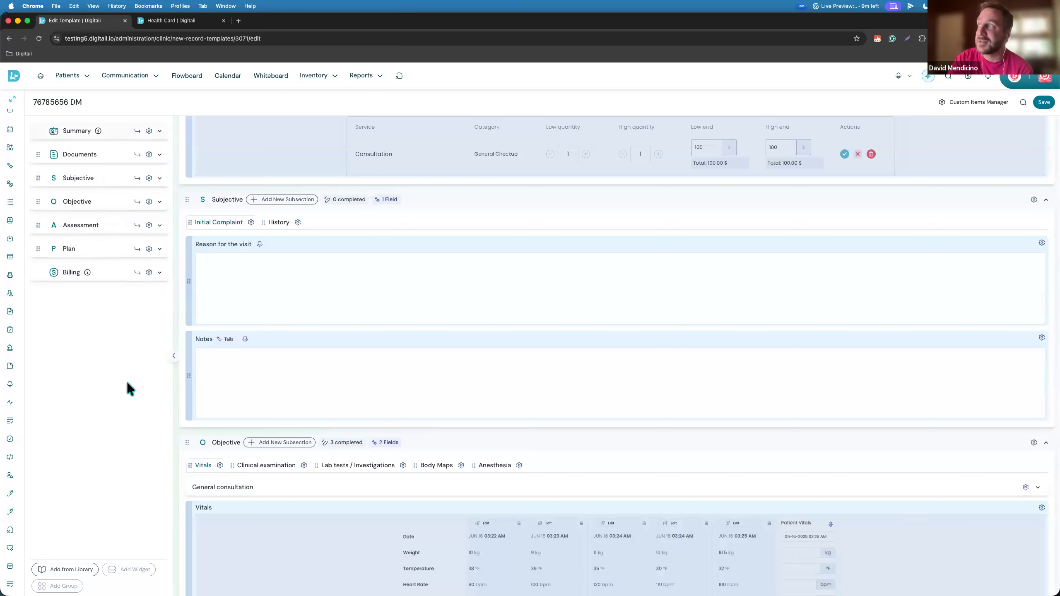
pyautogui.scroll(2, 267, 362)
pyautogui.scroll(9, 375, 376)
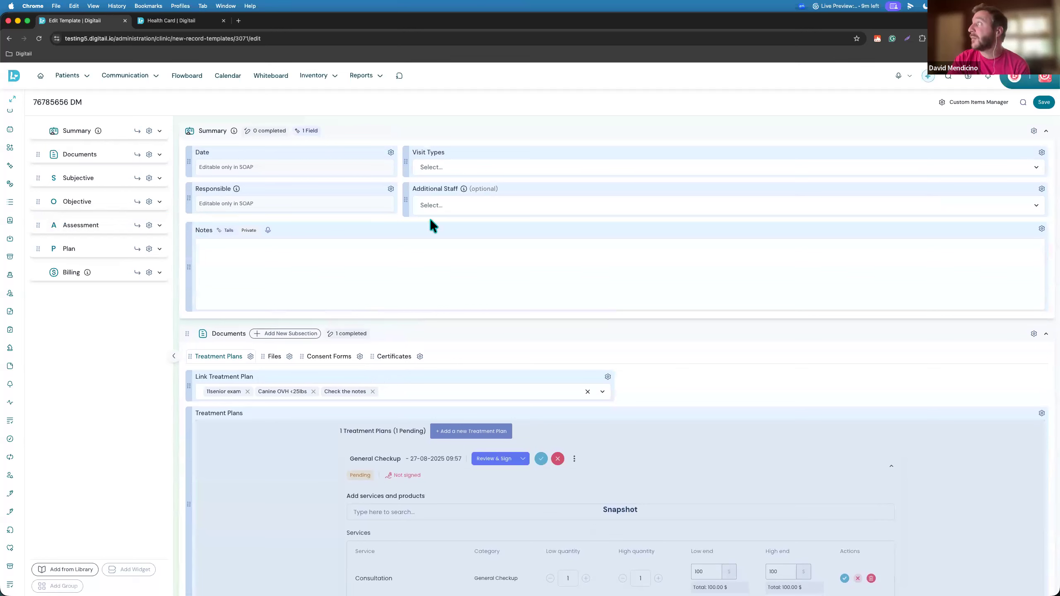
# Start a new custom field in the Custom Items Manager and set its type to Dropdown
pyautogui.click(988, 104)
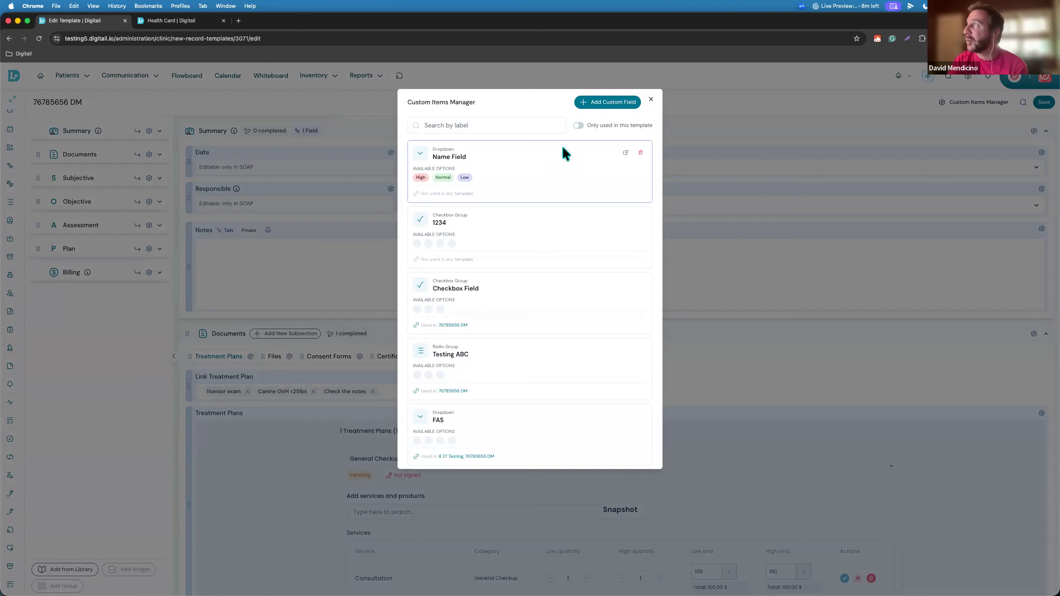
pyautogui.click(607, 102)
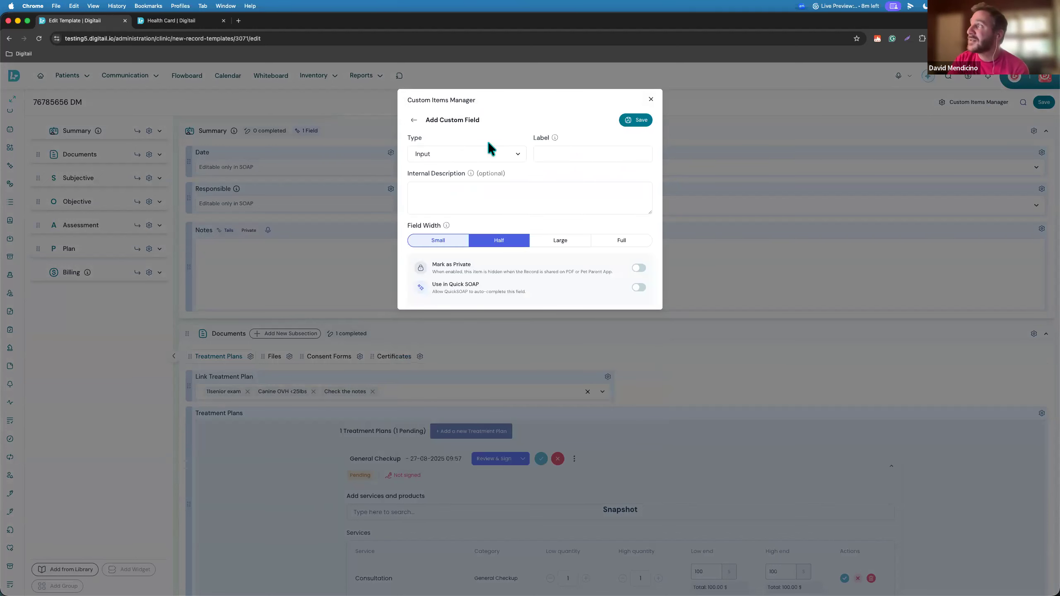
pyautogui.click(496, 153)
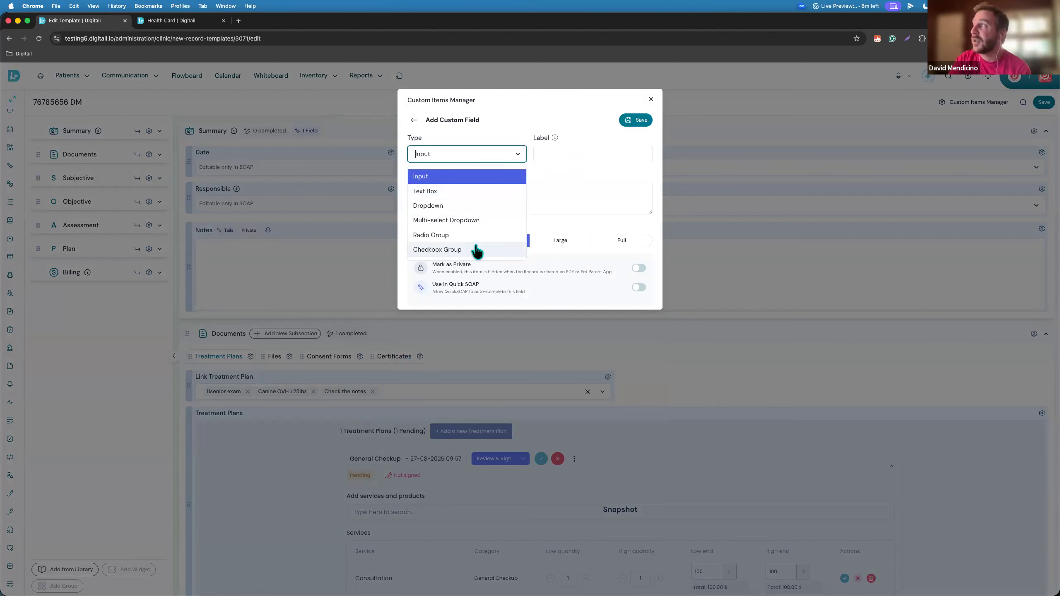
pyautogui.click(468, 204)
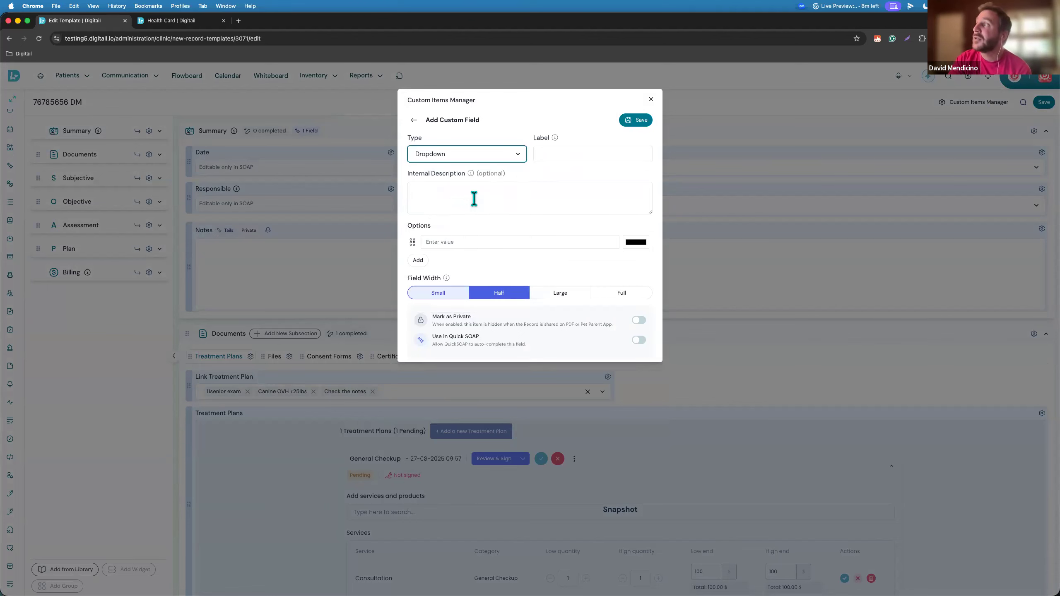
pyautogui.click(589, 147)
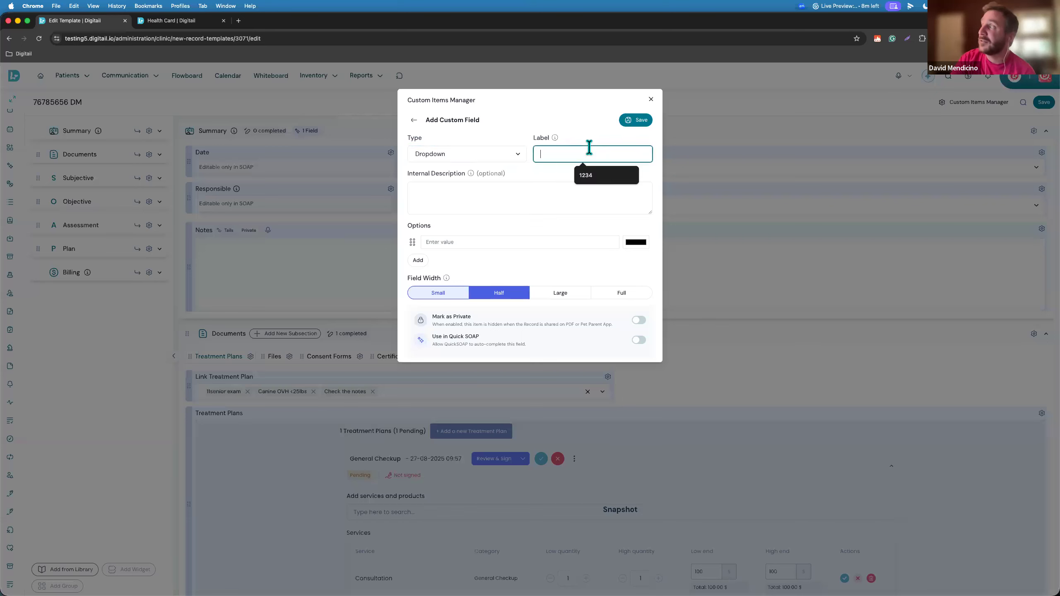
# Give the dropdown field the options 1, 2 and 3, and close the Custom Items Manager without saving
pyautogui.click(499, 242)
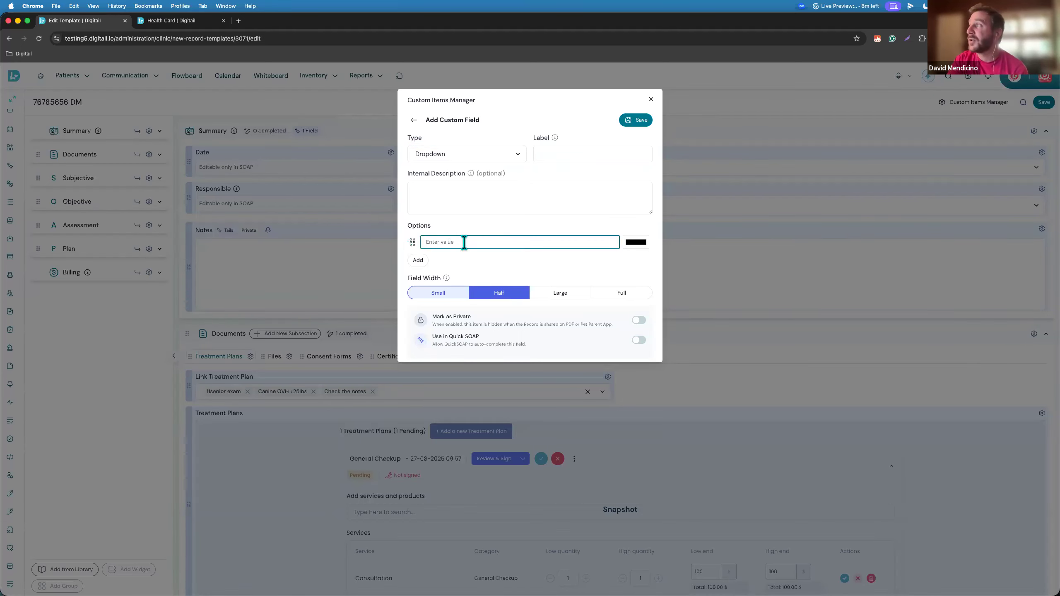
pyautogui.write('1')
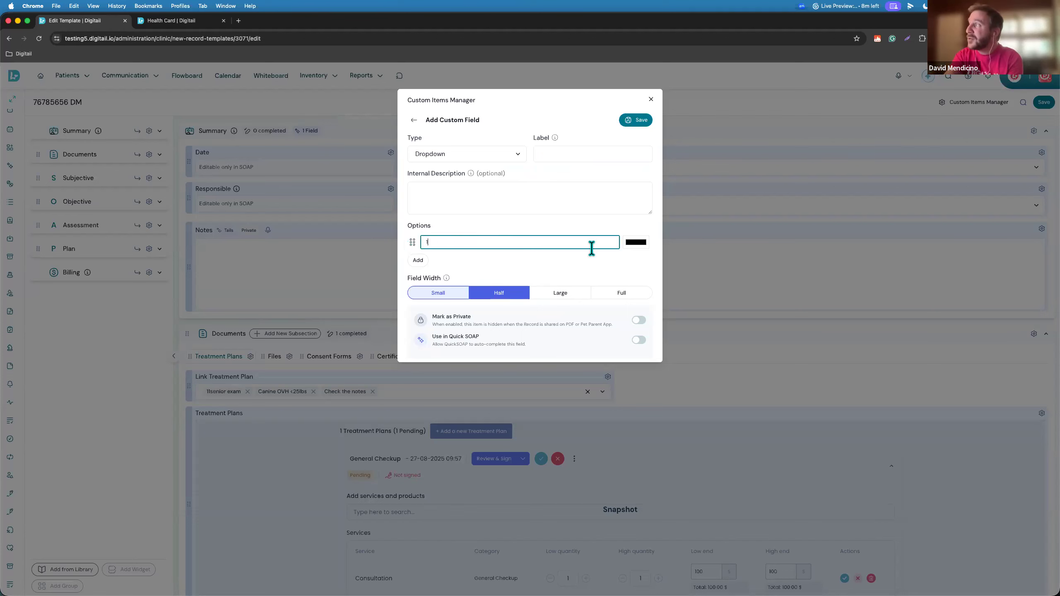
pyautogui.click(418, 260)
pyautogui.write('2')
pyautogui.click(418, 277)
pyautogui.write('3')
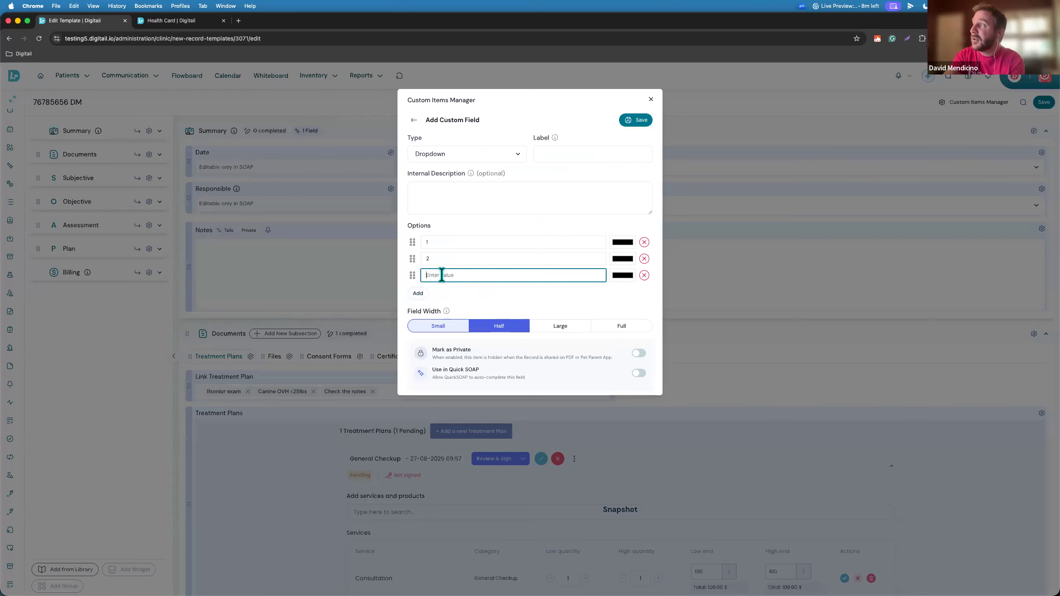
pyautogui.click(525, 289)
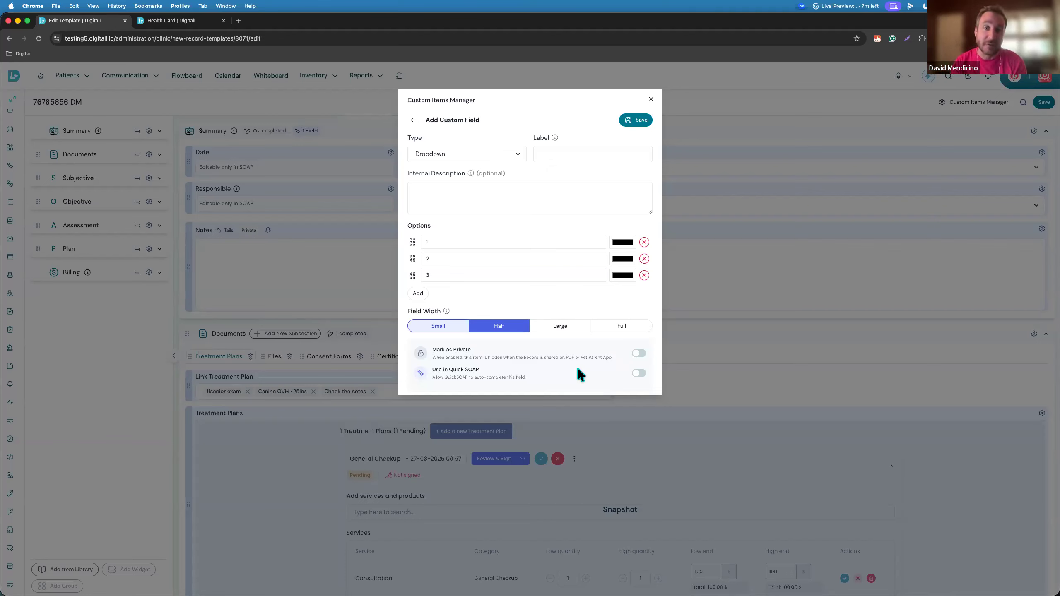
pyautogui.click(650, 100)
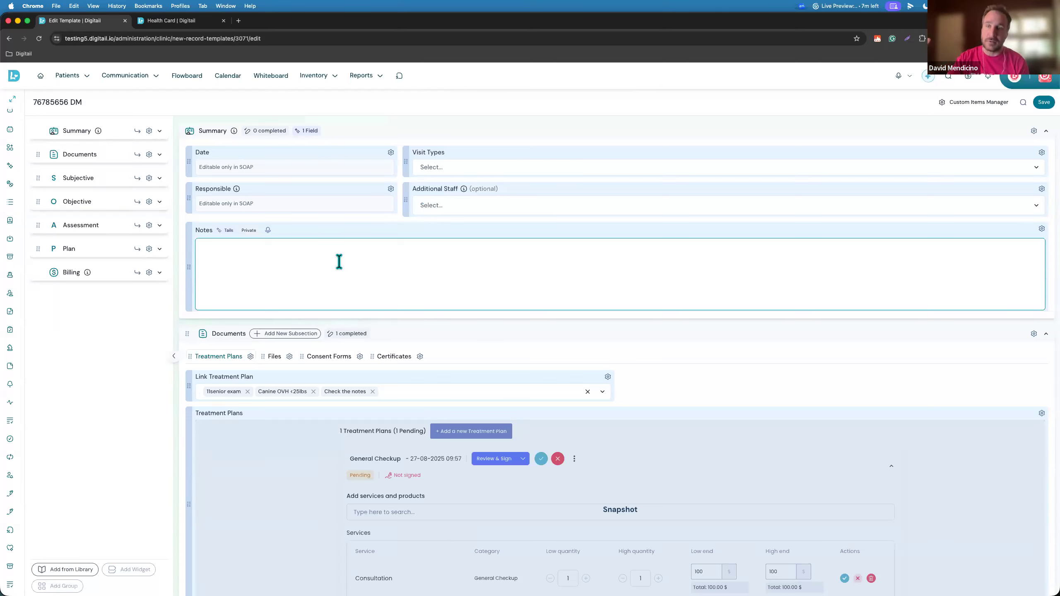
pyautogui.click(129, 388)
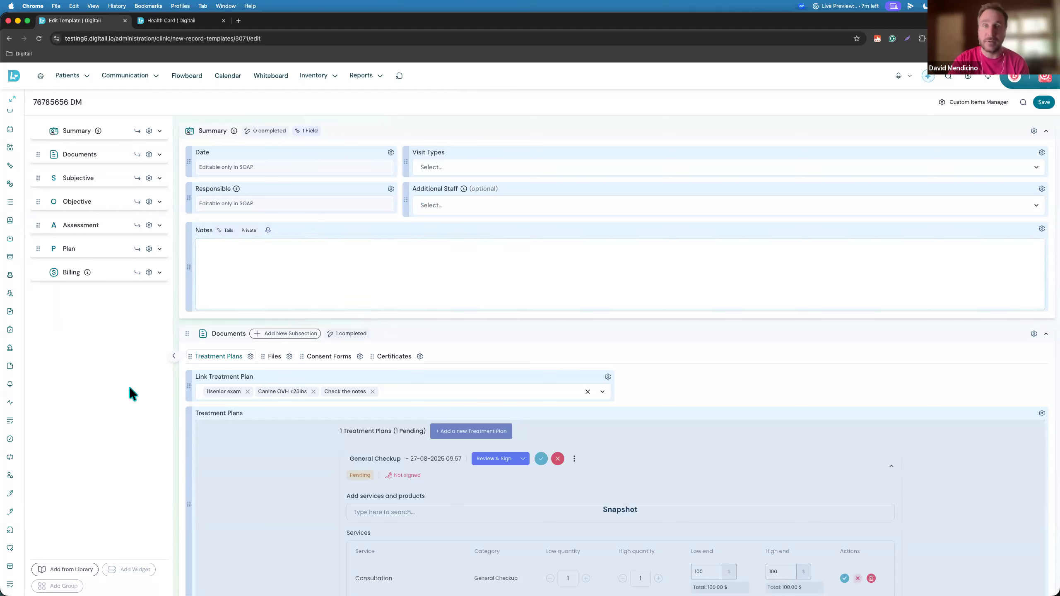